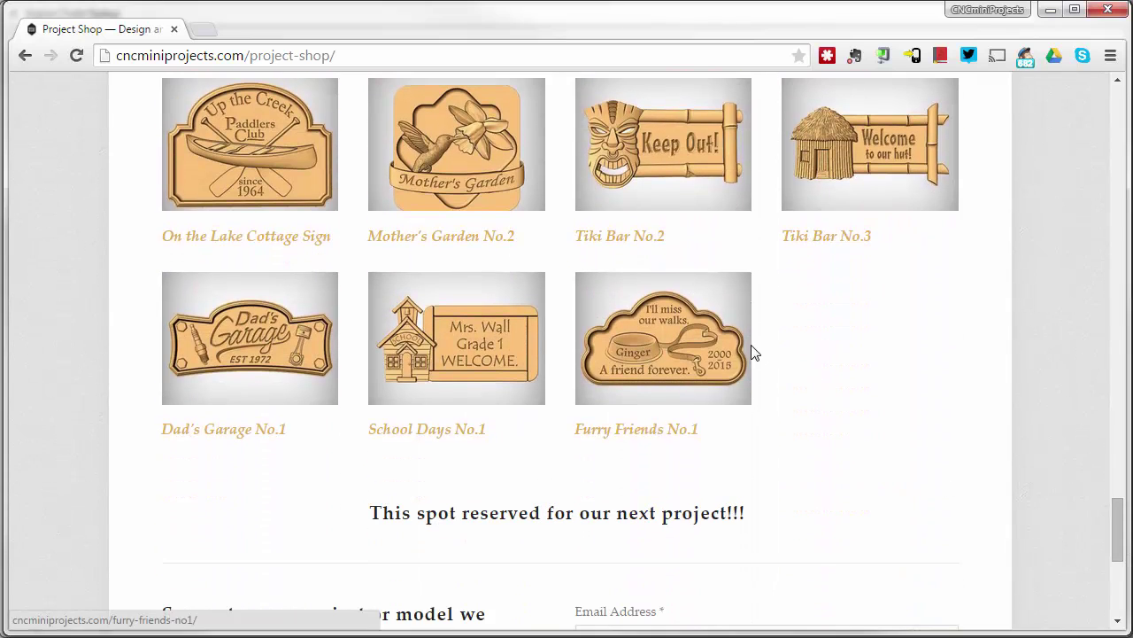
Step: Review the Furry Friends No.1 project page down to its free paw-print DXF download, check the file on the desktop, and return to Aspire
{"action": "left_click", "coordinate": [690, 366]}
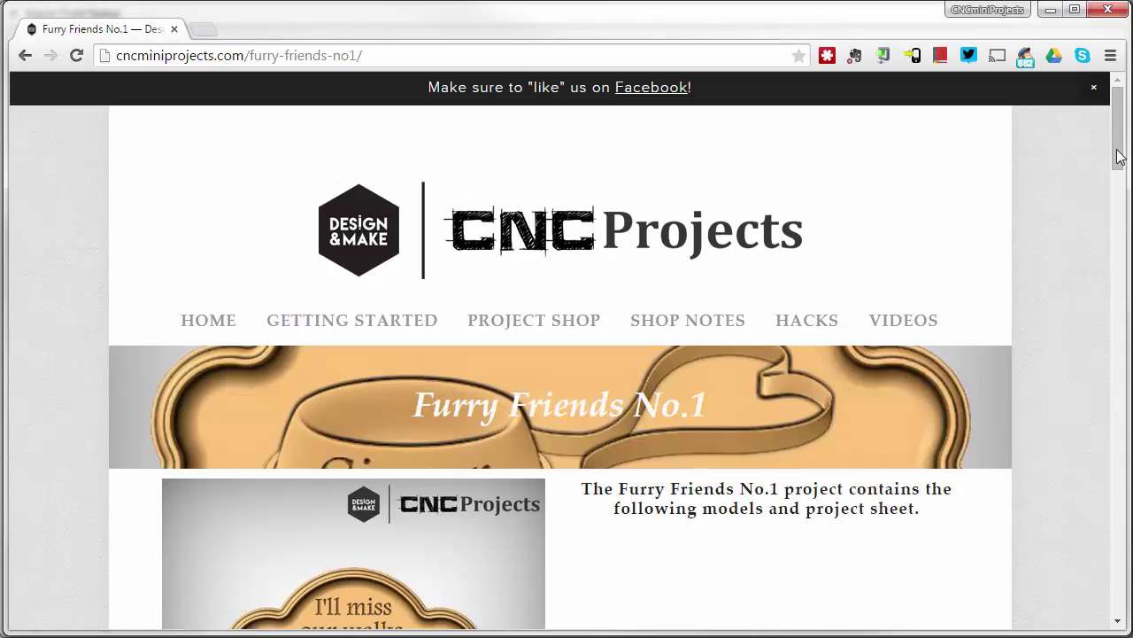
{"action": "left_click_drag", "start_coordinate": [1118, 157], "coordinate": [1089, 333]}
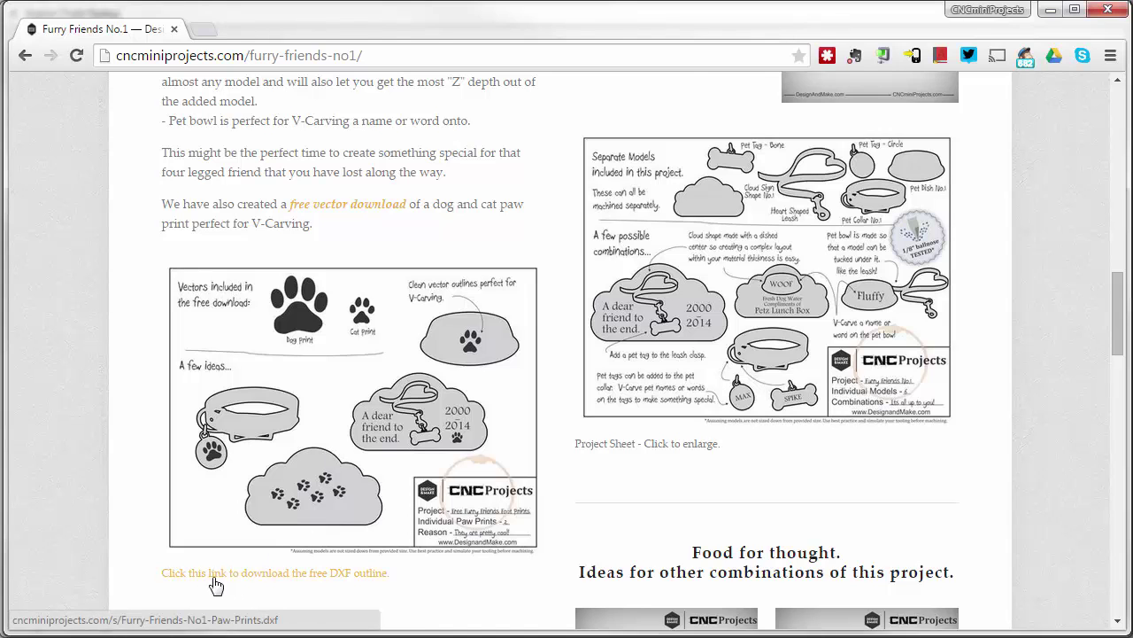
{"action": "left_click", "coordinate": [1050, 10]}
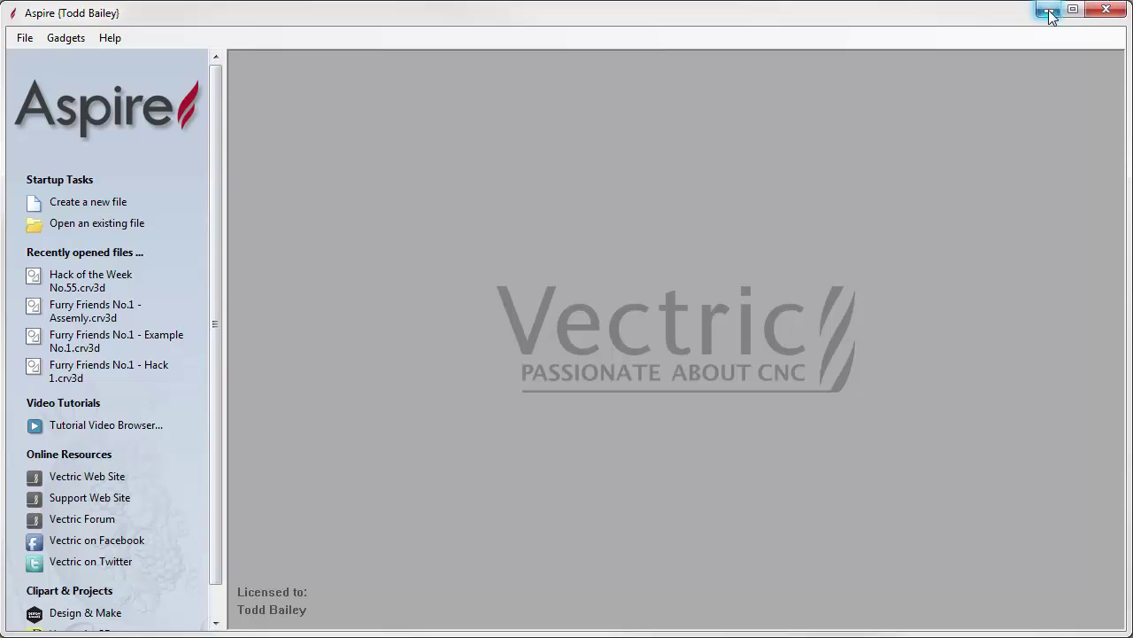
{"action": "left_click", "coordinate": [1046, 9]}
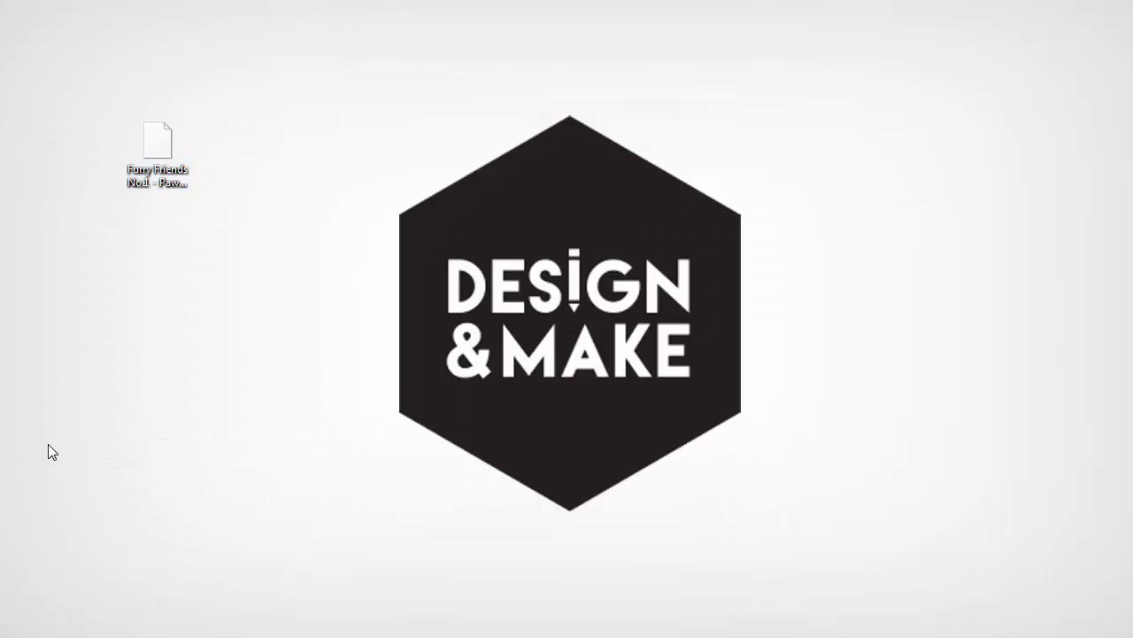
{"action": "left_click", "coordinate": [82, 526]}
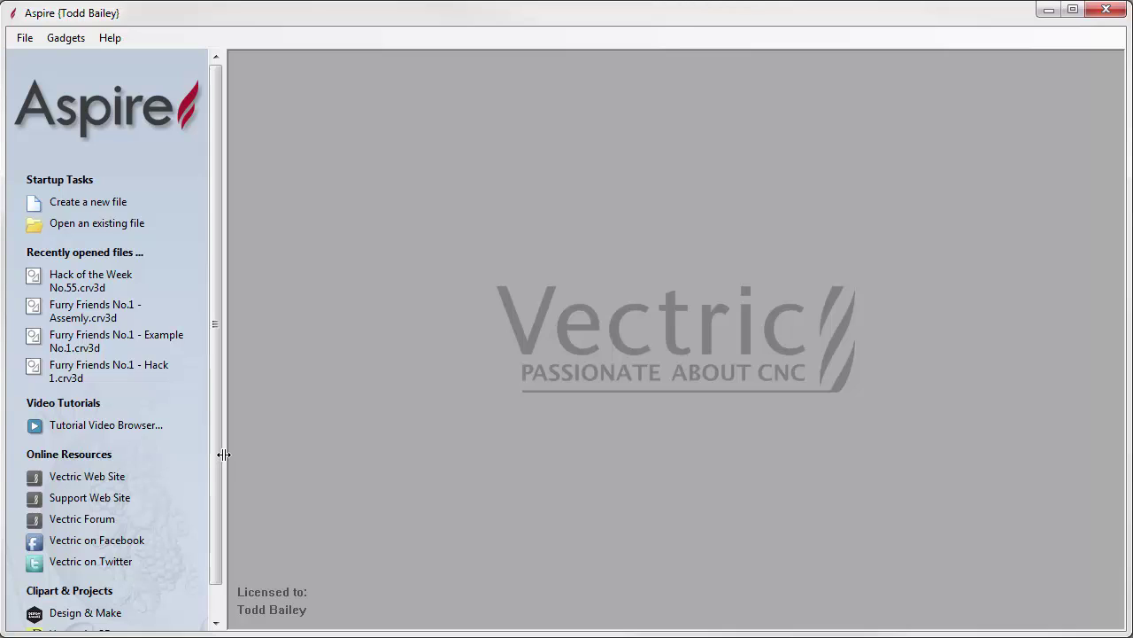
Step: Create a new 13 by 13 inch job, 0.75 inches thick, with a centred XY datum and Very High modeling resolution
{"action": "left_click", "coordinate": [89, 201]}
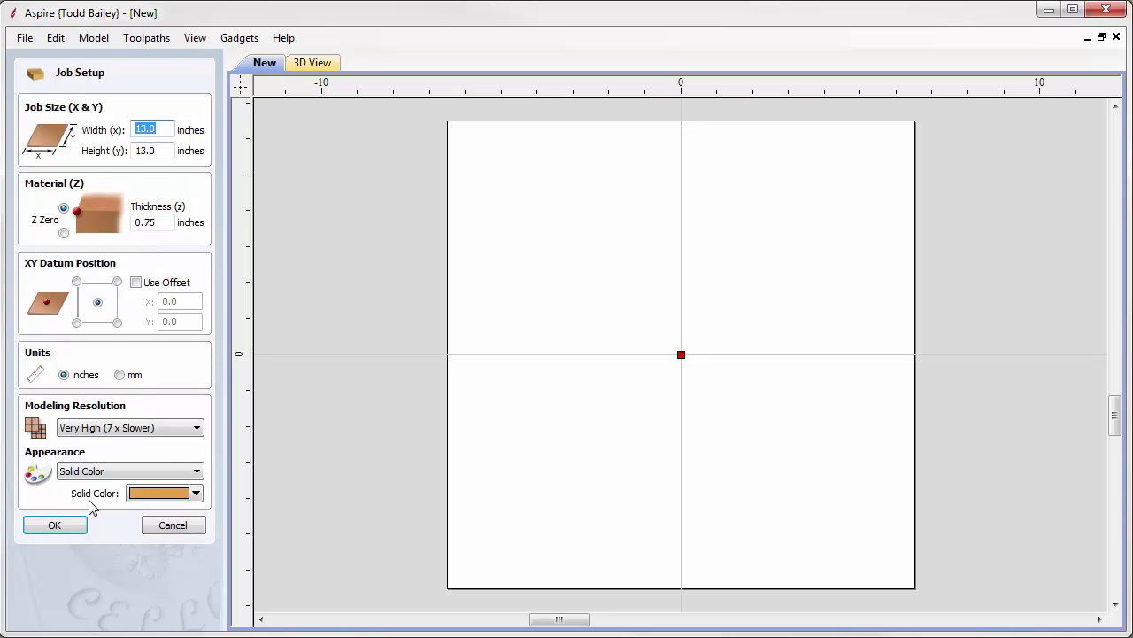
{"action": "left_click", "coordinate": [52, 525]}
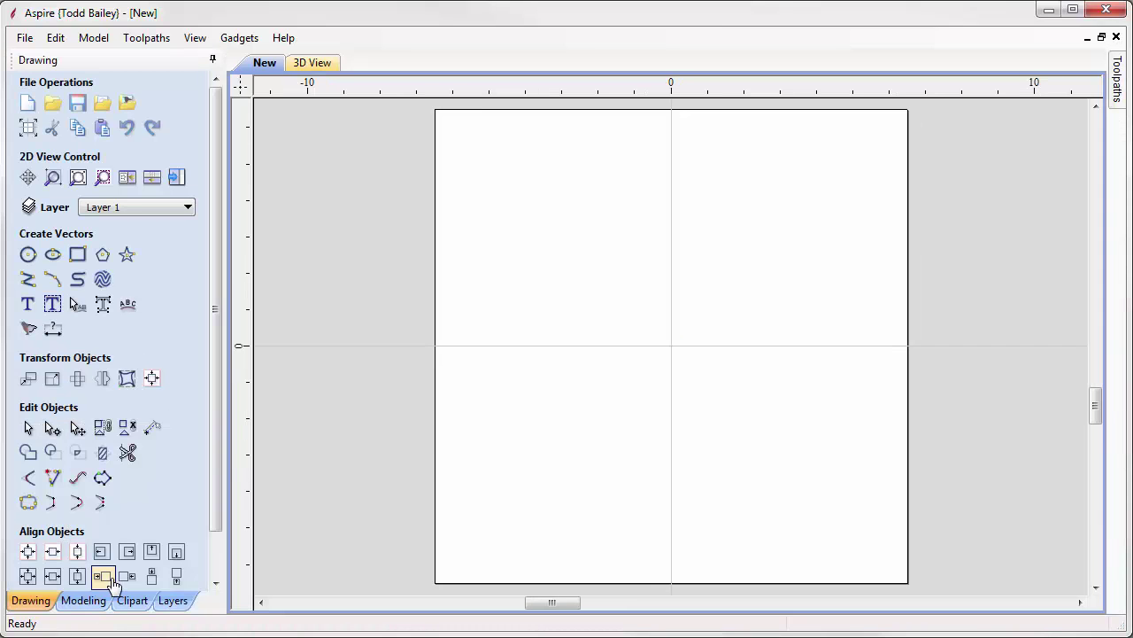
Step: Insert the Round Sign Center Dish No.1 model from the Mother's Garden No.1 clipart folder into the job
{"action": "left_click", "coordinate": [132, 601]}
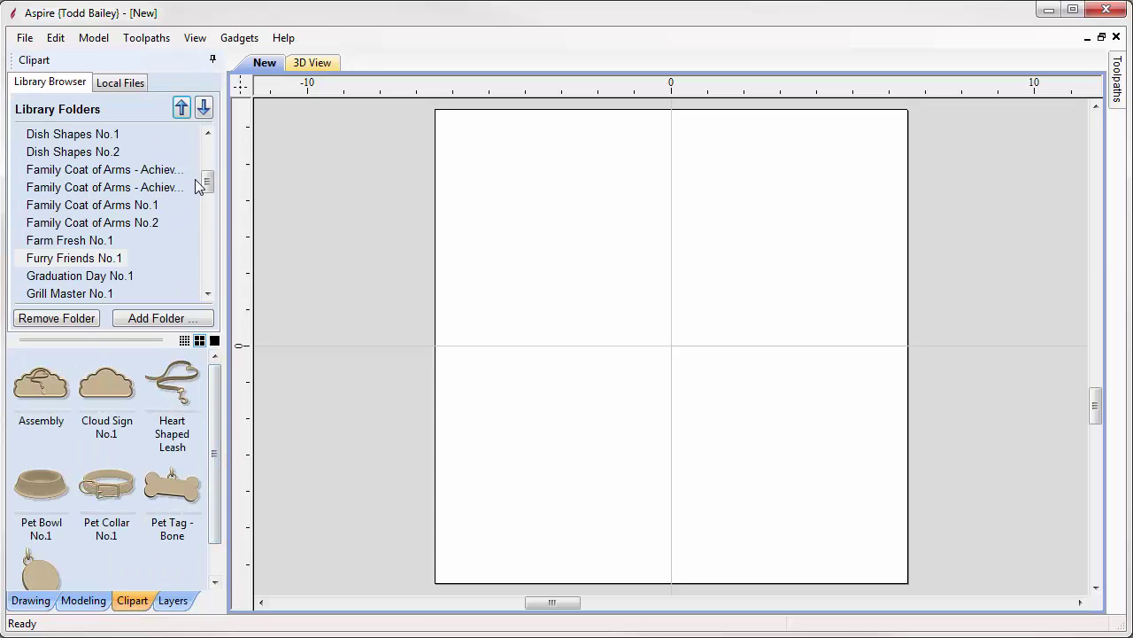
{"action": "left_click_drag", "start_coordinate": [204, 183], "coordinate": [207, 227]}
{"action": "left_click", "coordinate": [105, 205]}
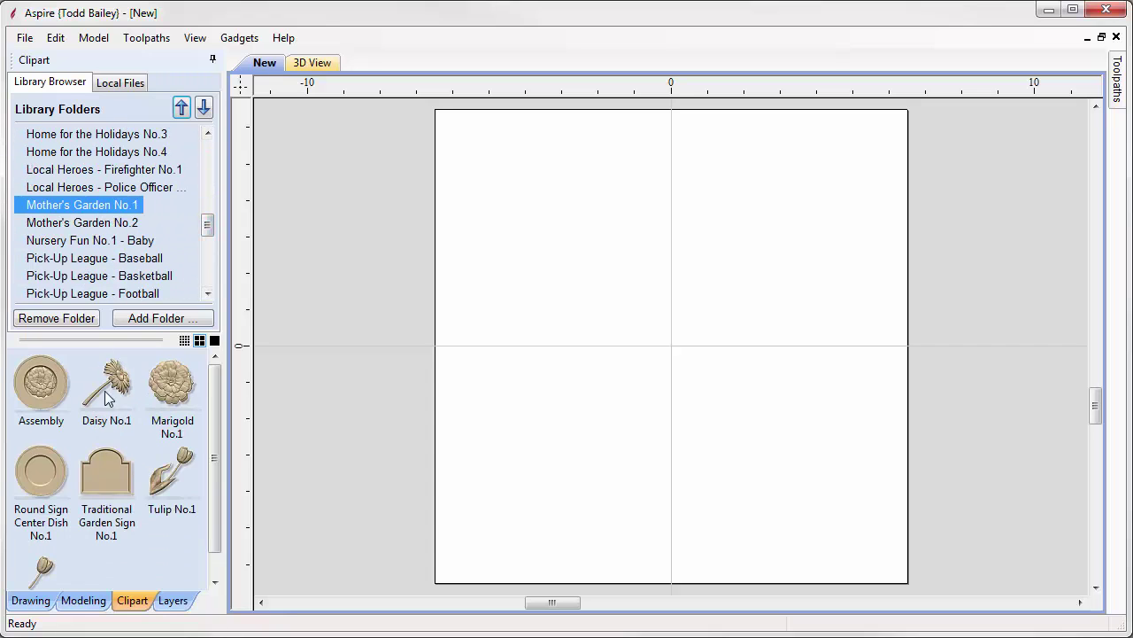
{"action": "double_click", "coordinate": [39, 485]}
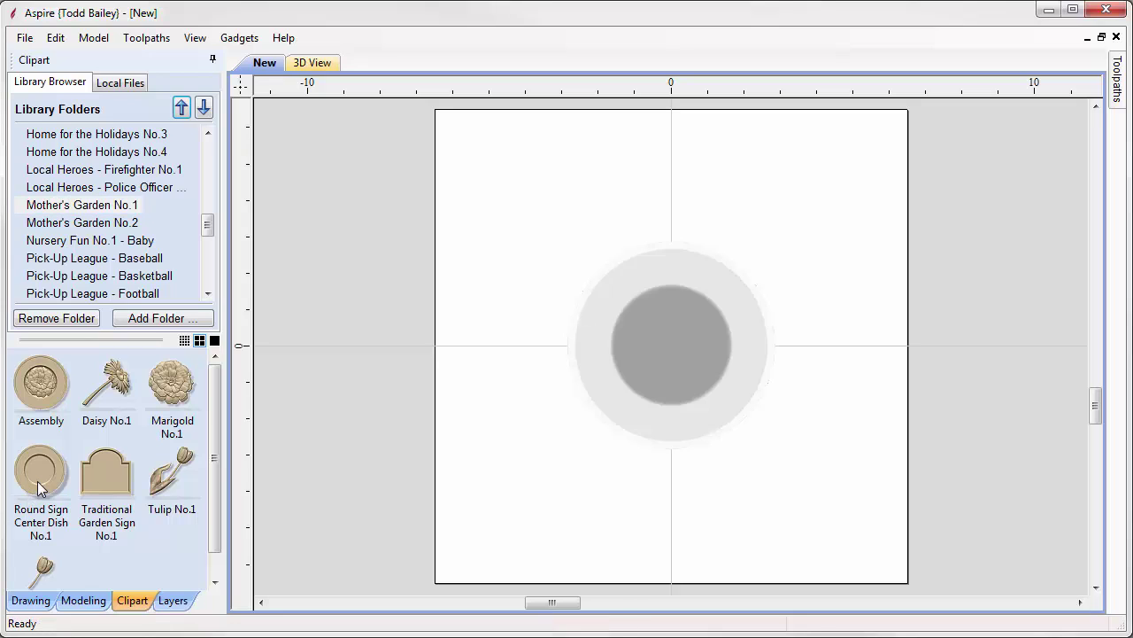
Step: Resize the round dish sign about its centre to 12 inches wide, keeping width and height linked
{"action": "left_click", "coordinate": [688, 391]}
{"action": "left_click", "coordinate": [688, 399]}
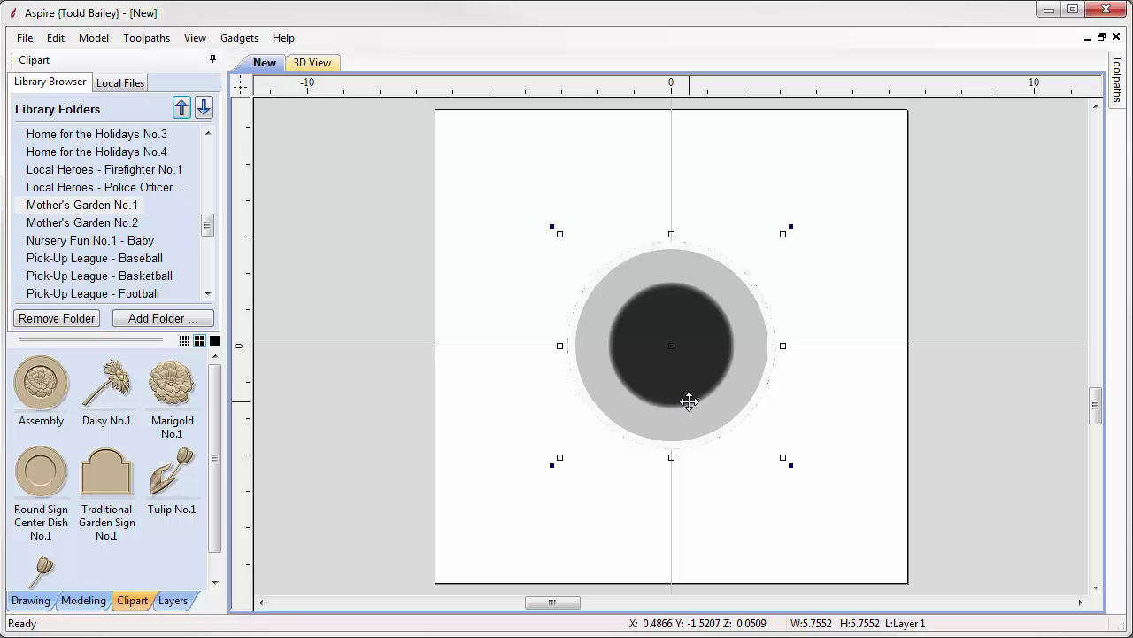
{"action": "key", "text": "t"}
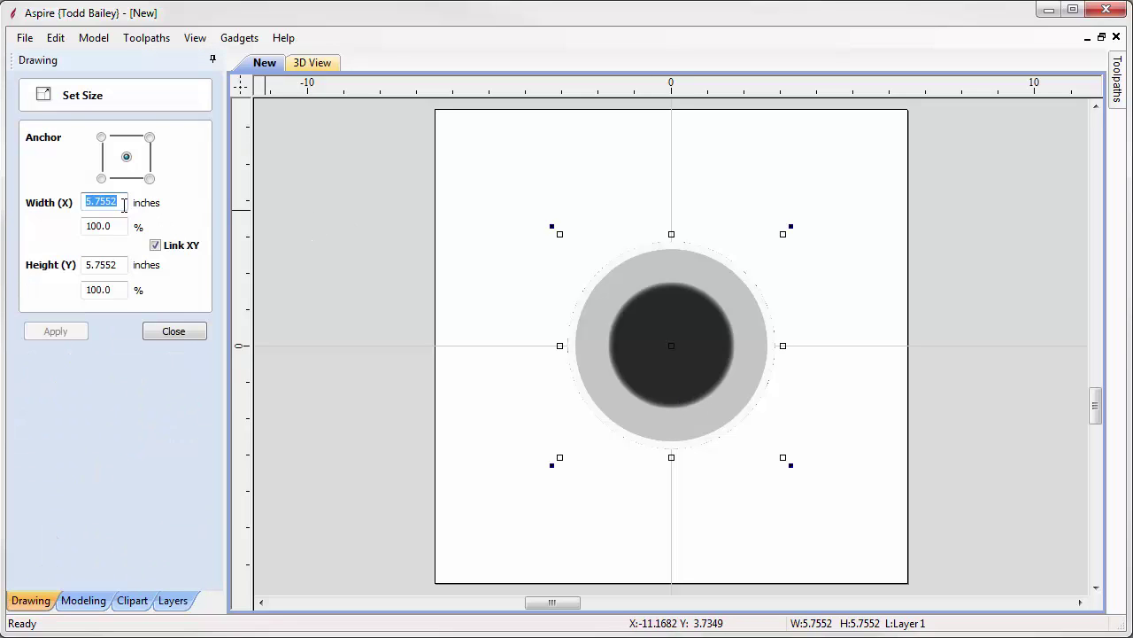
{"action": "type", "text": "1"}
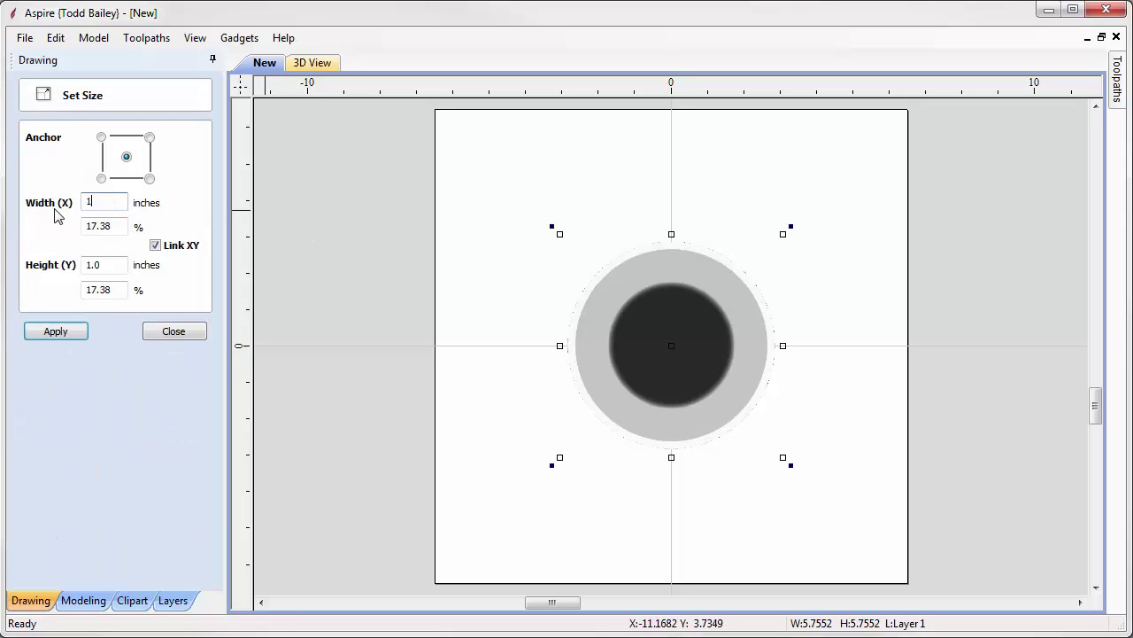
{"action": "type", "text": "2"}
{"action": "left_click", "coordinate": [77, 335]}
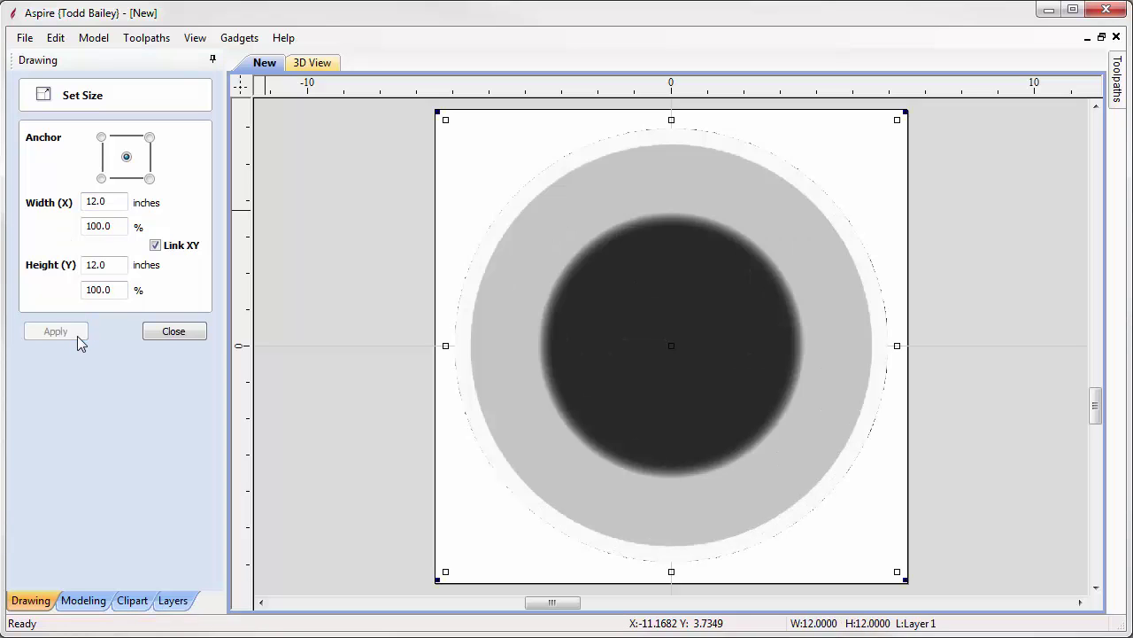
{"action": "left_click", "coordinate": [174, 332]}
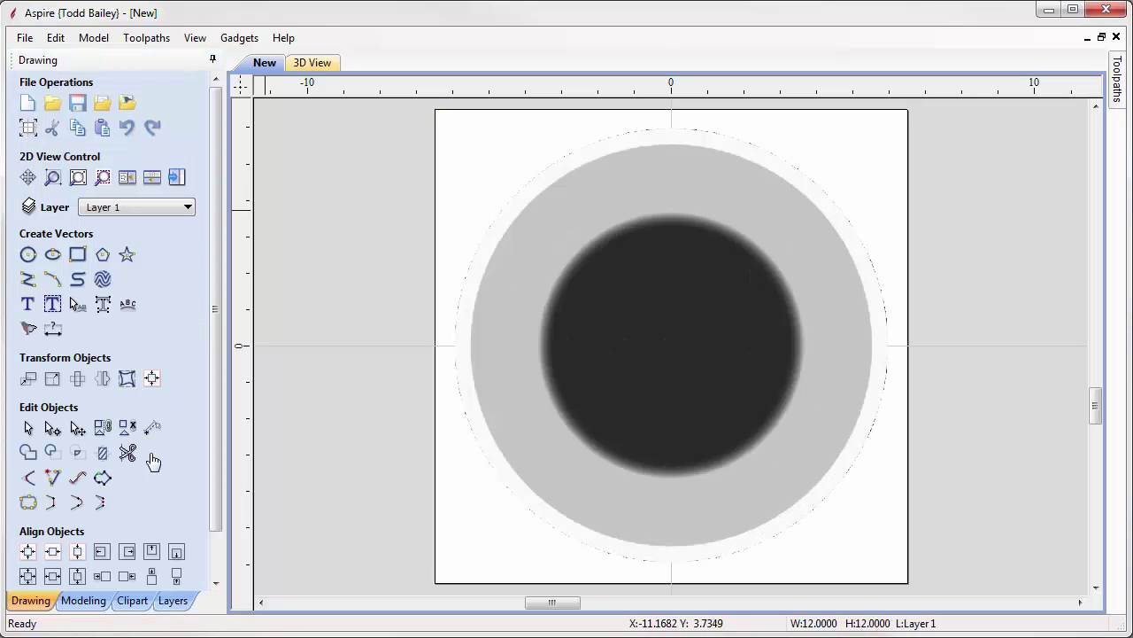
Step: Add the Heart Shaped Leash model from the Furry Friends No.1 clipart folder onto the round dish sign
{"action": "left_click", "coordinate": [132, 599]}
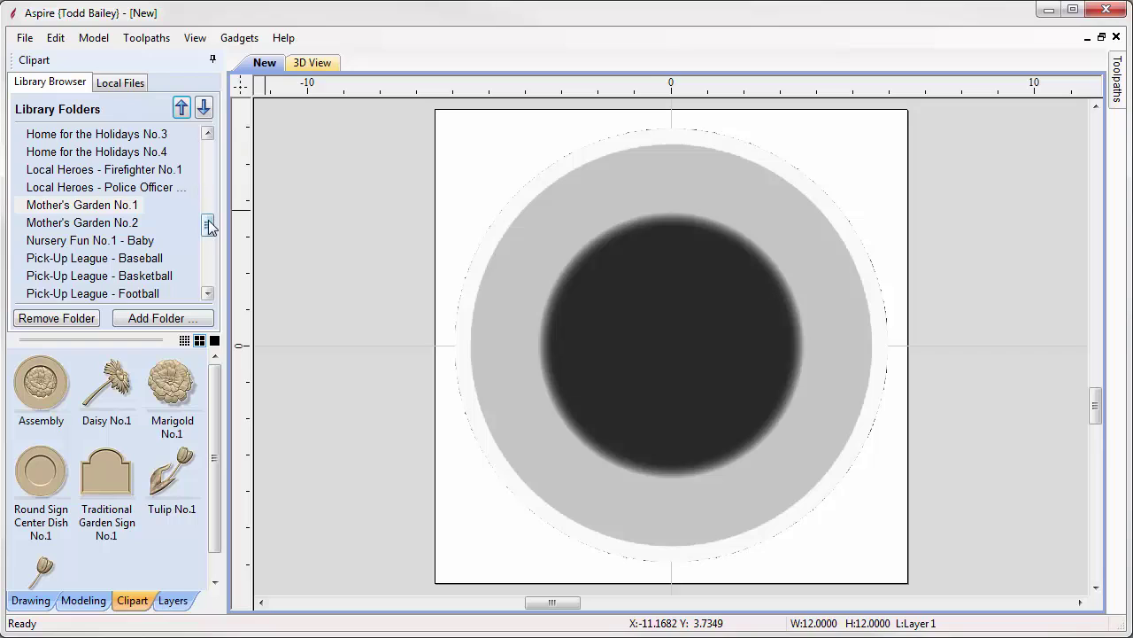
{"action": "scroll", "coordinate": [209, 236], "scroll_direction": "down", "scroll_amount": 3}
{"action": "left_click_drag", "start_coordinate": [209, 238], "coordinate": [209, 186]}
{"action": "left_click", "coordinate": [88, 223]}
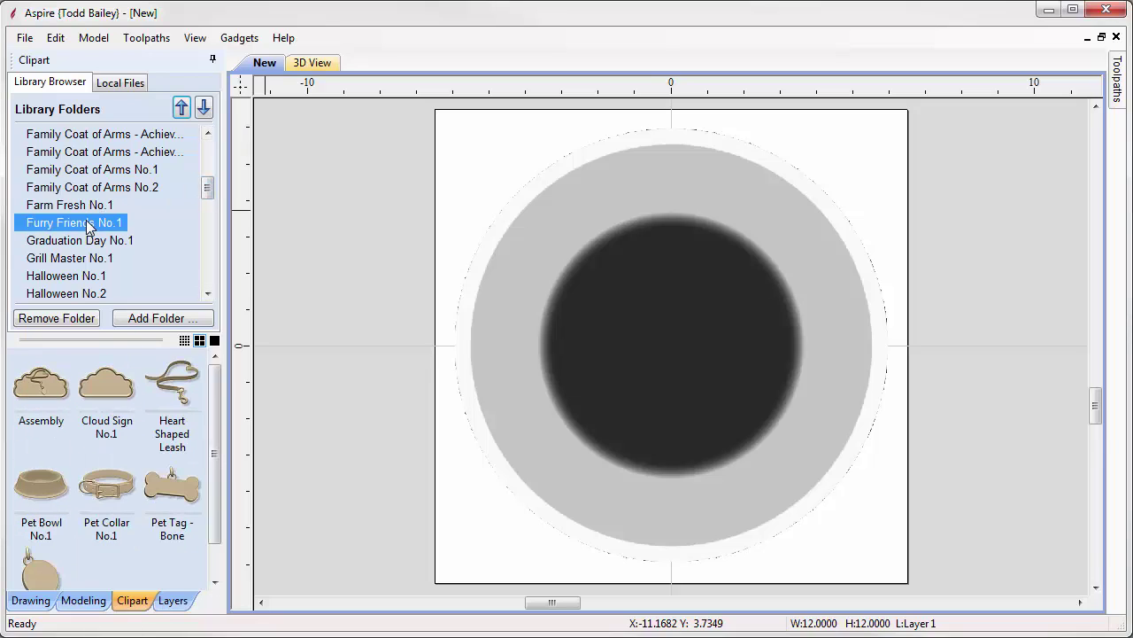
{"action": "left_click_drag", "start_coordinate": [171, 380], "coordinate": [534, 337]}
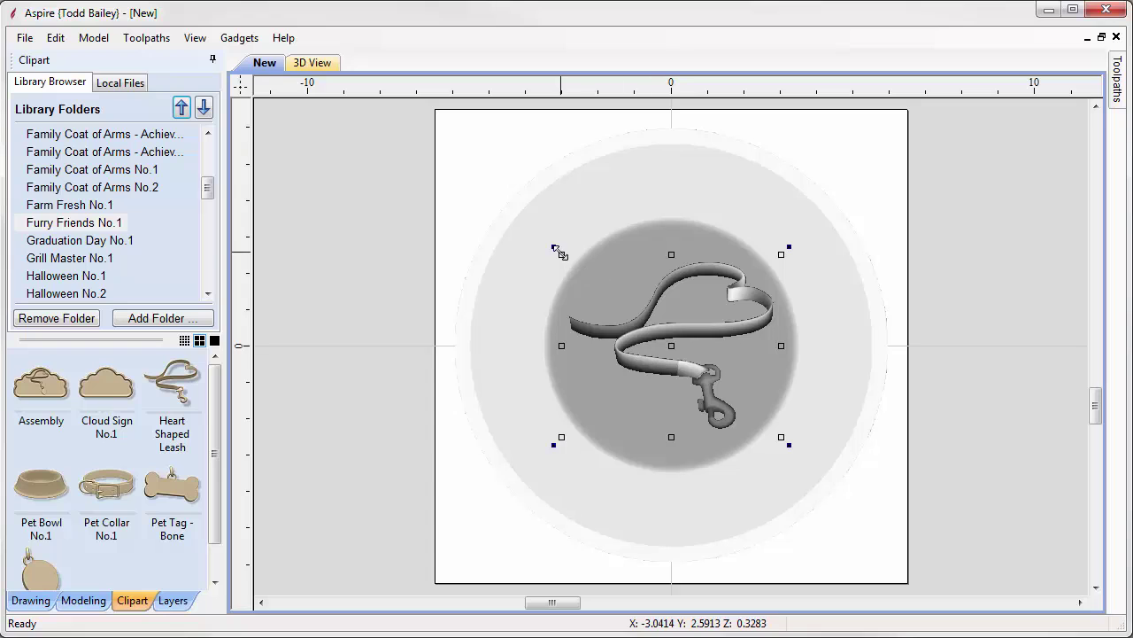
Step: Enlarge the leash to about 8.92 by 7.34 inches and position it over the upper part of the dish
{"action": "left_click_drag", "start_coordinate": [561, 254], "coordinate": [510, 191]}
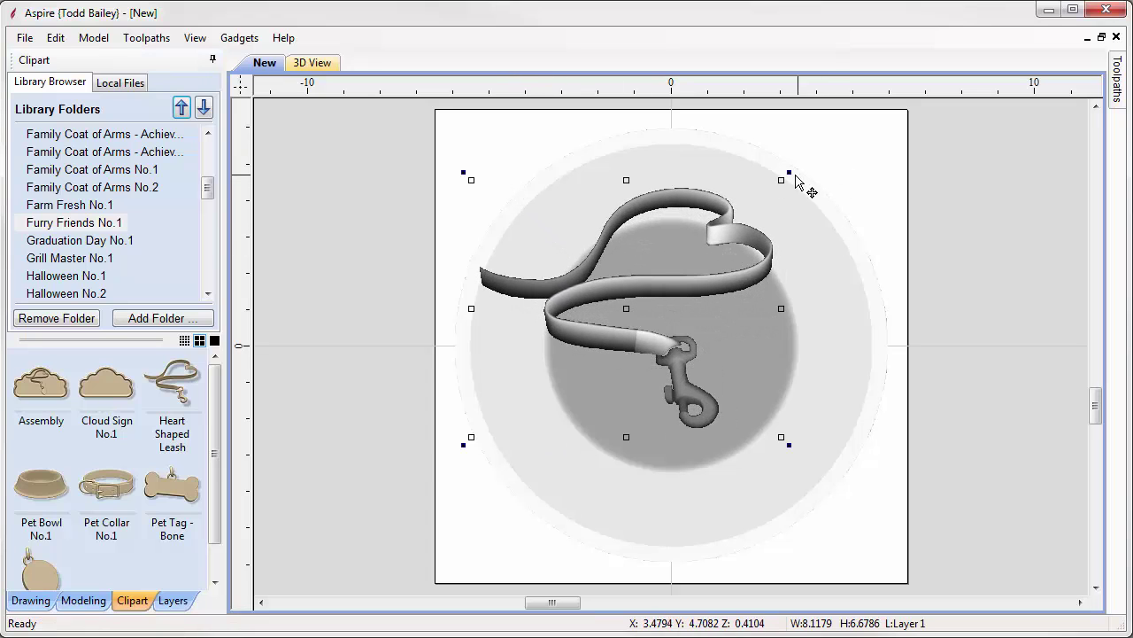
{"action": "left_click_drag", "start_coordinate": [781, 180], "coordinate": [798, 163]}
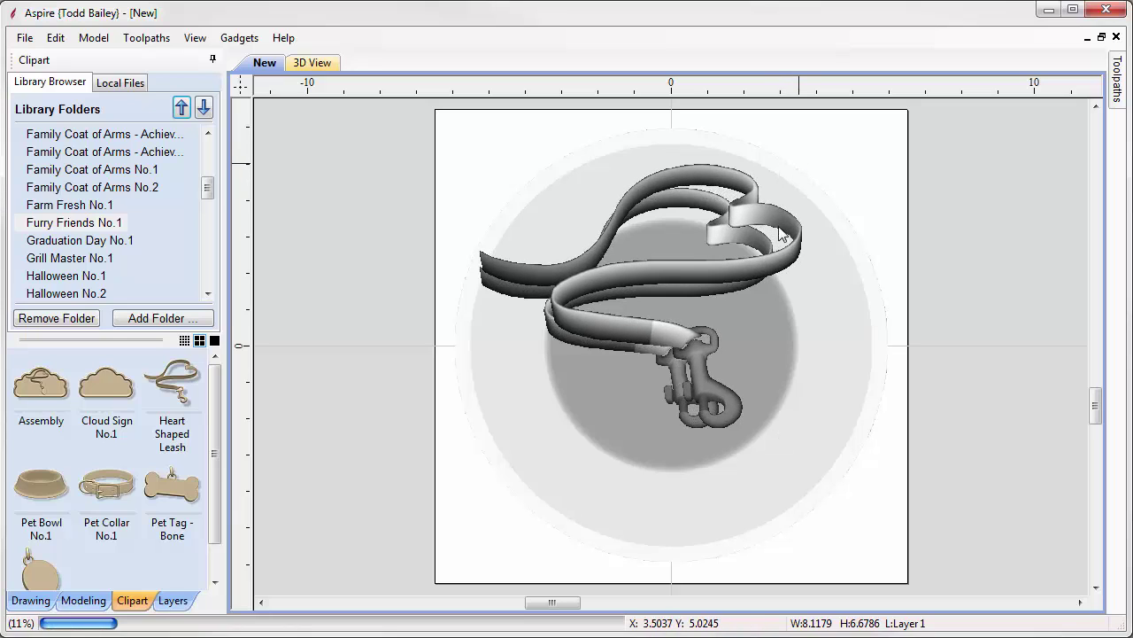
{"action": "left_click_drag", "start_coordinate": [641, 296], "coordinate": [658, 295]}
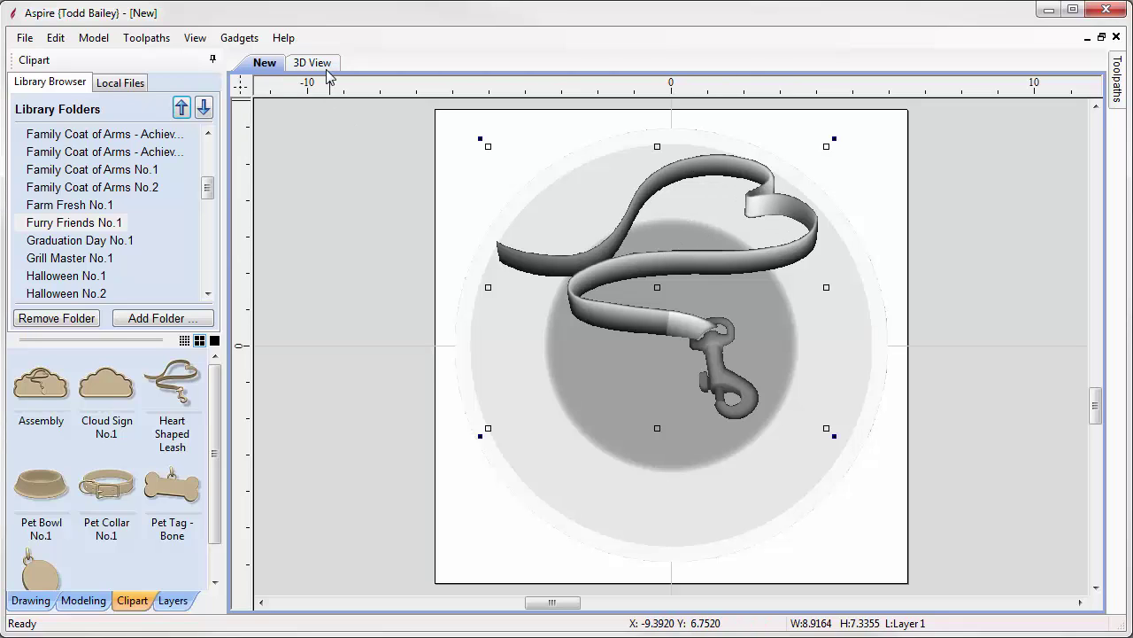
Step: Tile the 2D and 3D views side by side, adjust the leash to about 8.91 by 7.33 inches and nudge it slightly upward
{"action": "left_click", "coordinate": [83, 600]}
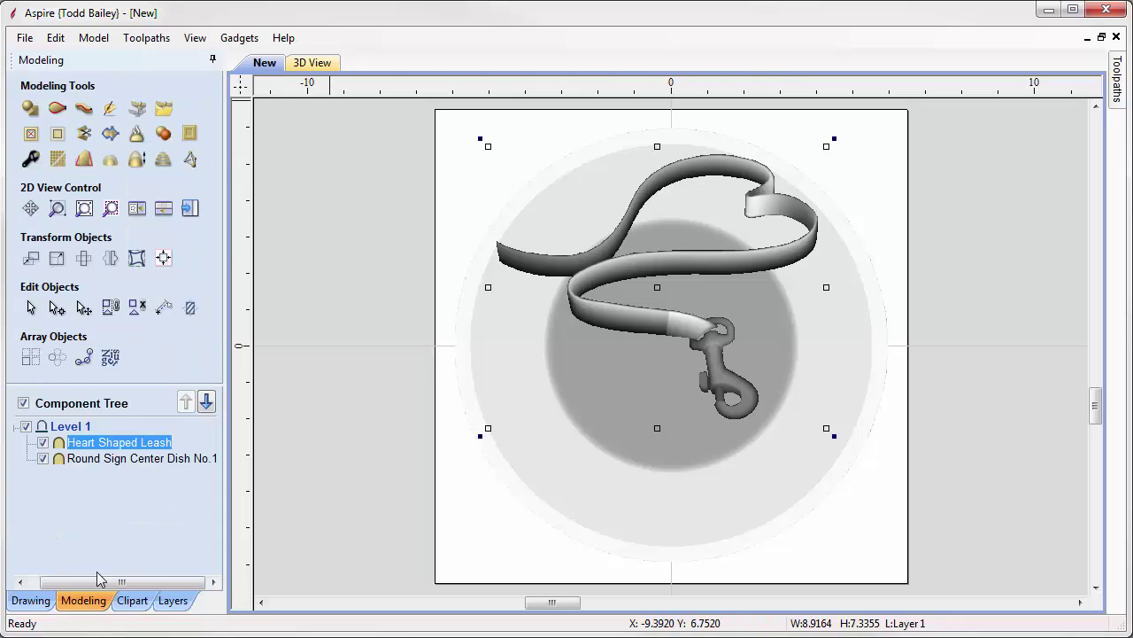
{"action": "left_click", "coordinate": [137, 209]}
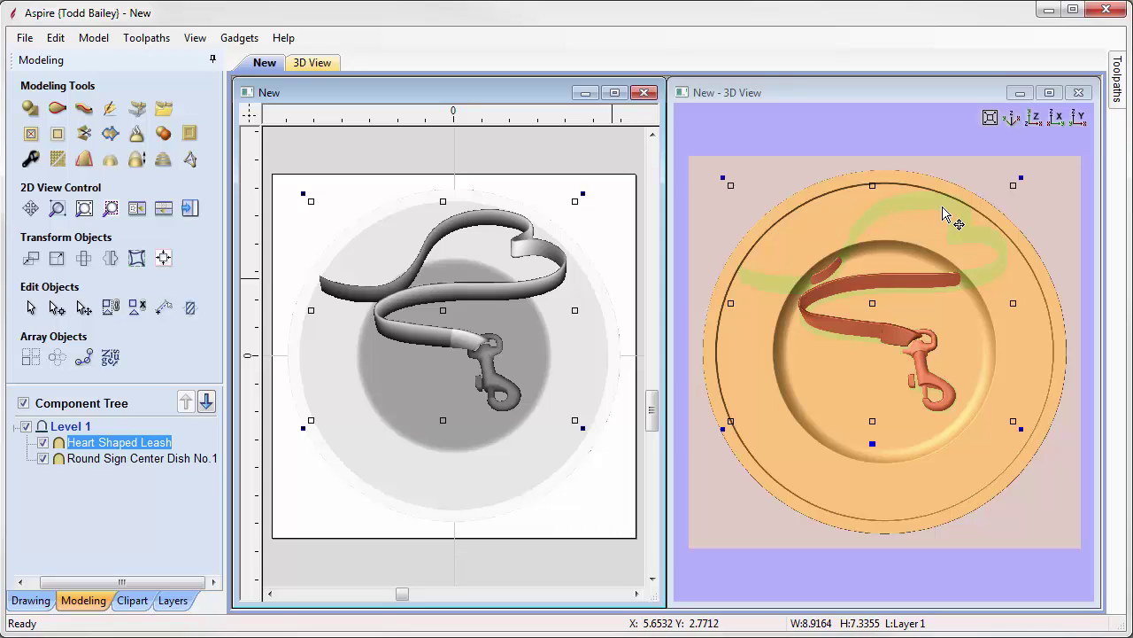
{"action": "left_click", "coordinate": [1018, 183]}
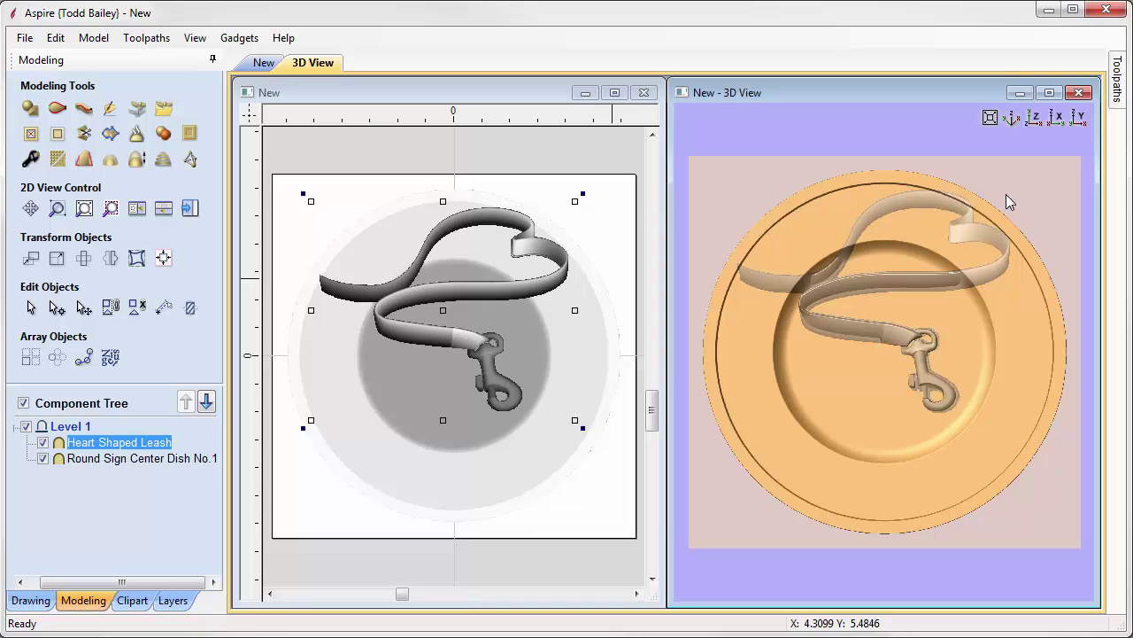
{"action": "left_click", "coordinate": [944, 240]}
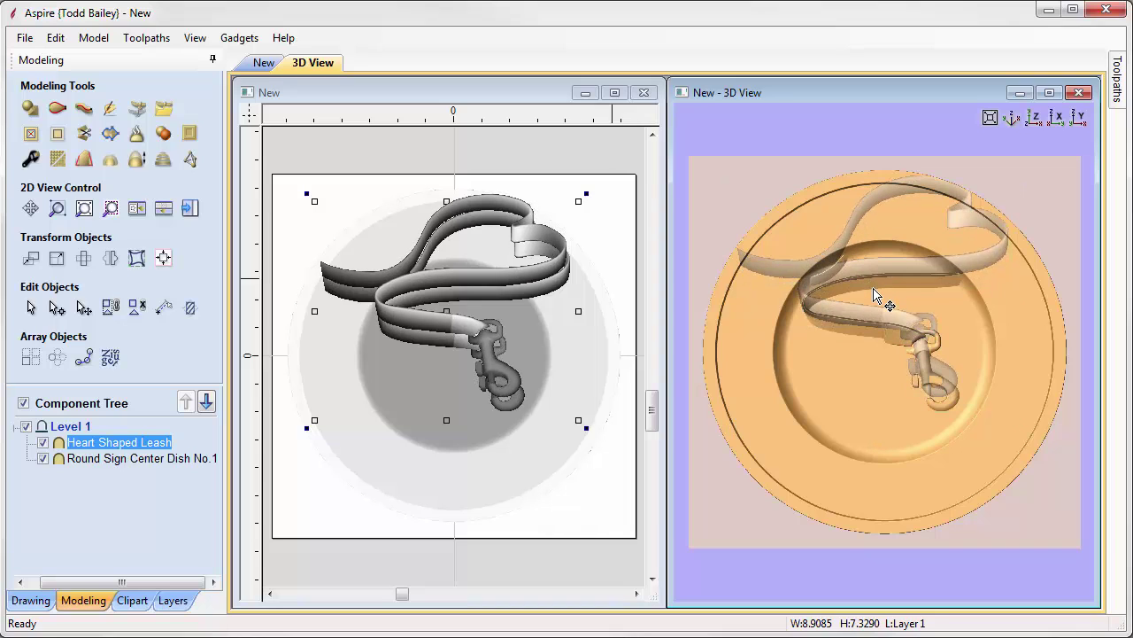
{"action": "left_click", "coordinate": [874, 297]}
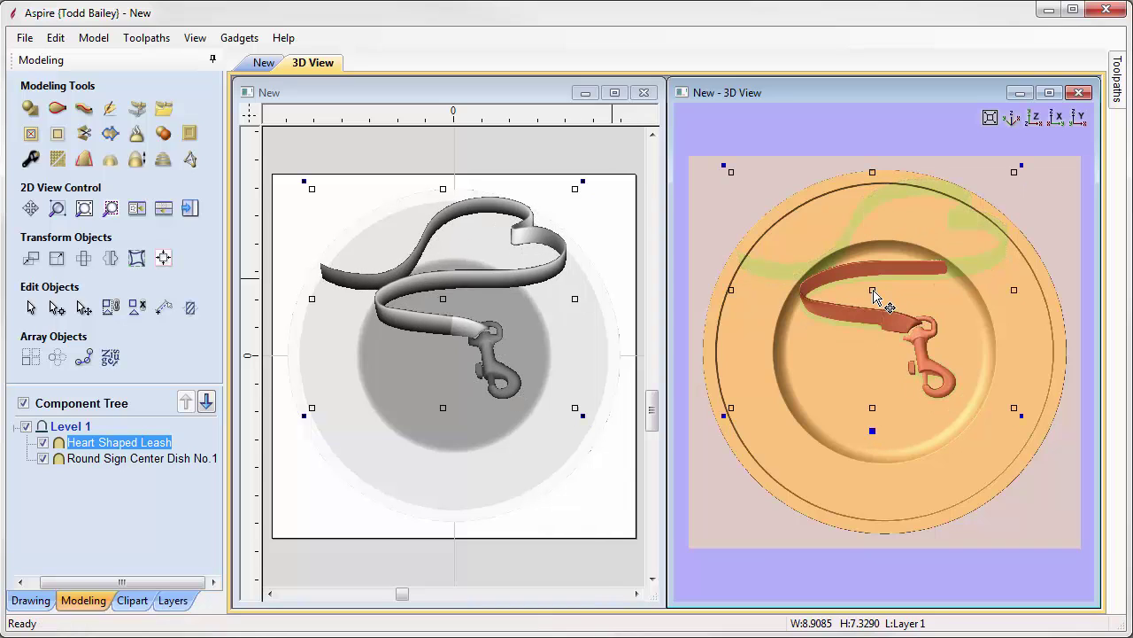
{"action": "left_click_drag", "start_coordinate": [874, 297], "coordinate": [877, 297]}
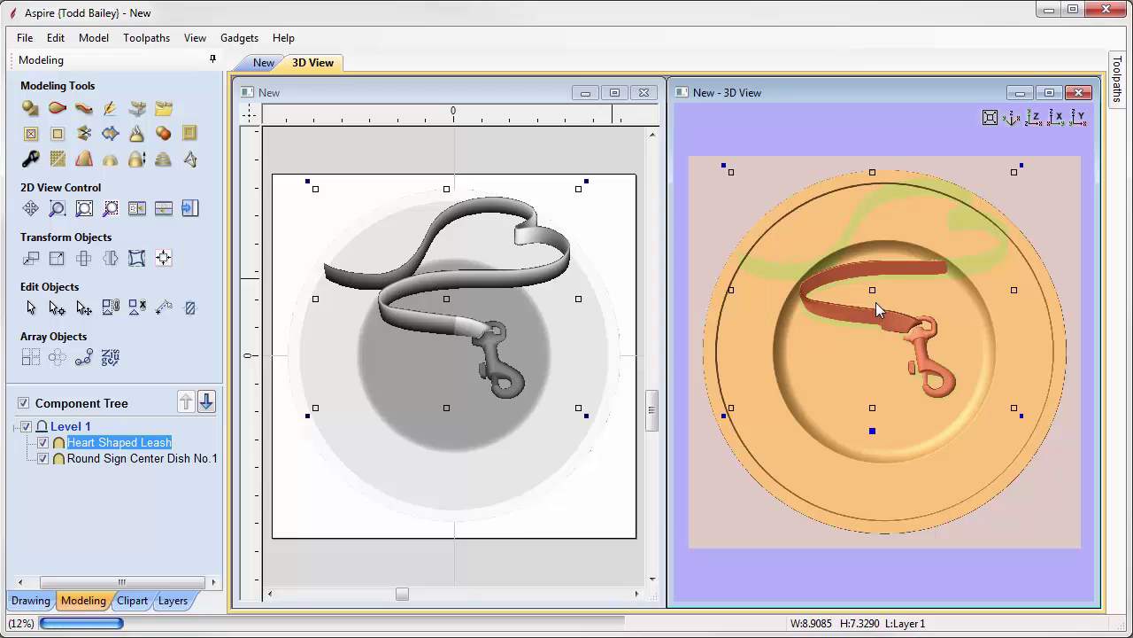
{"action": "left_click_drag", "start_coordinate": [969, 246], "coordinate": [969, 254]}
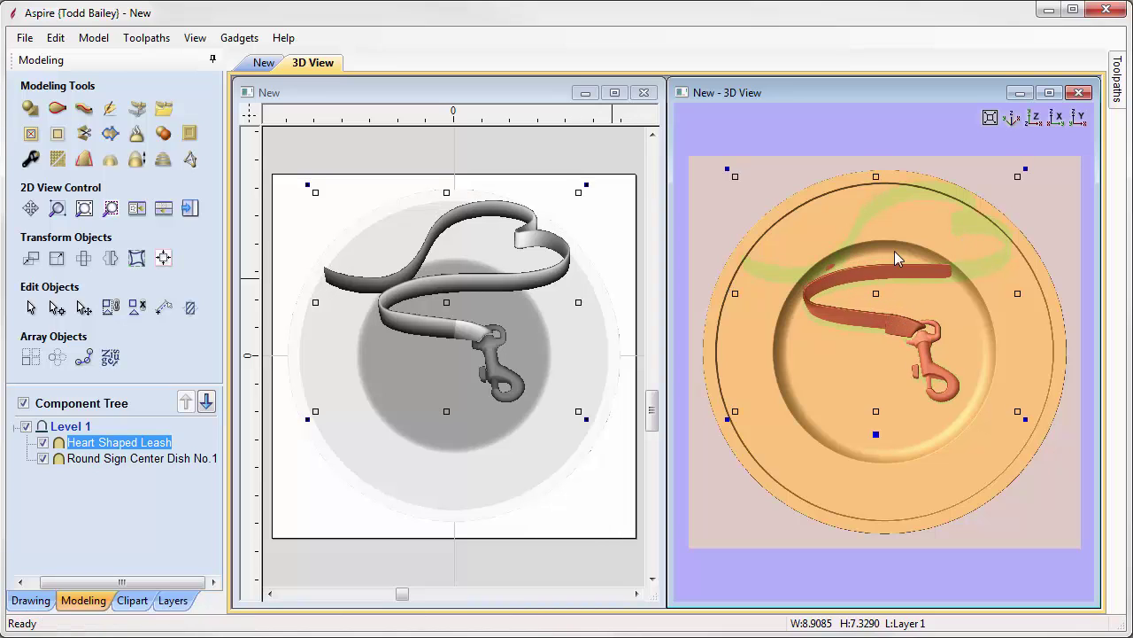
{"action": "left_click", "coordinate": [718, 205]}
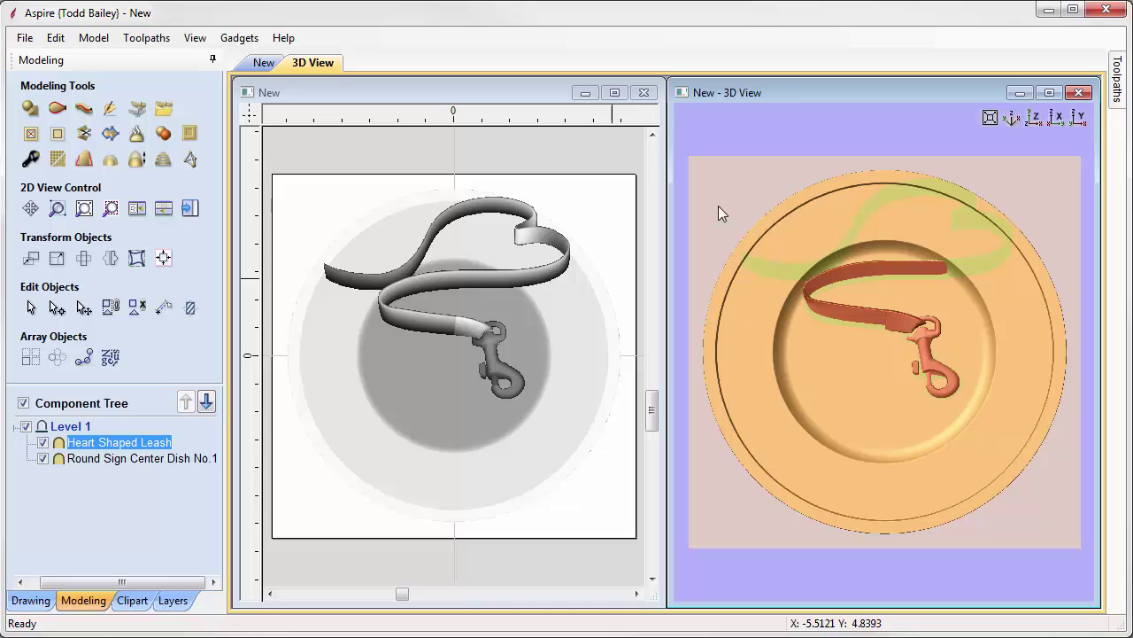
{"action": "left_click", "coordinate": [1038, 196]}
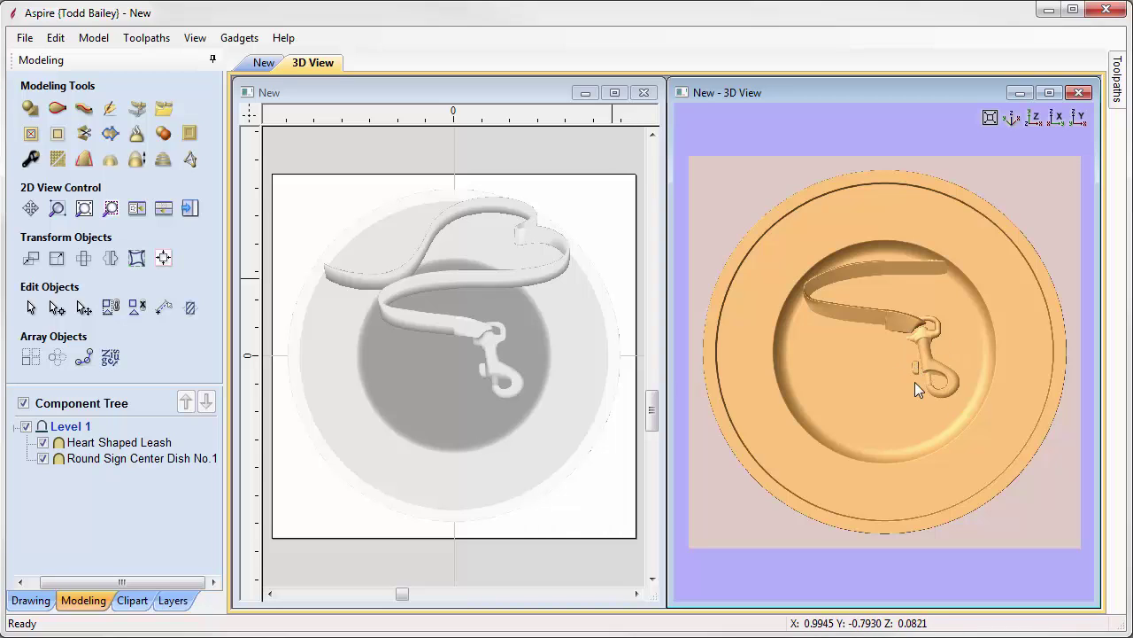
Step: Set the heart-shaped leash's base height to 0.0824 inches and its shape height to 0.25 inches
{"action": "left_click", "coordinate": [907, 324]}
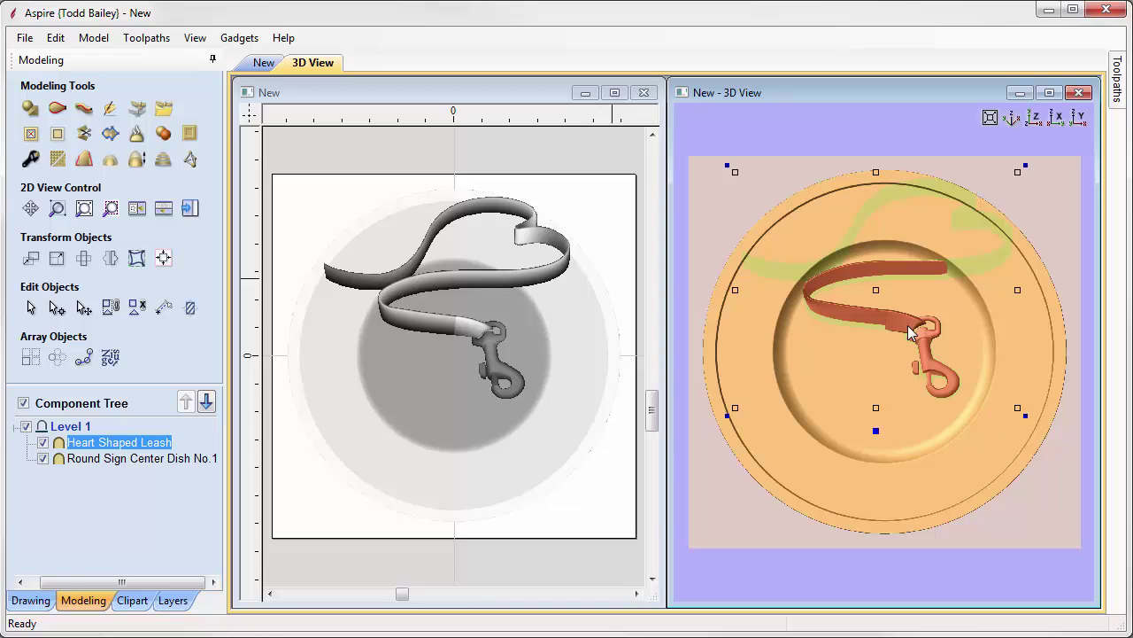
{"action": "double_click", "coordinate": [876, 431]}
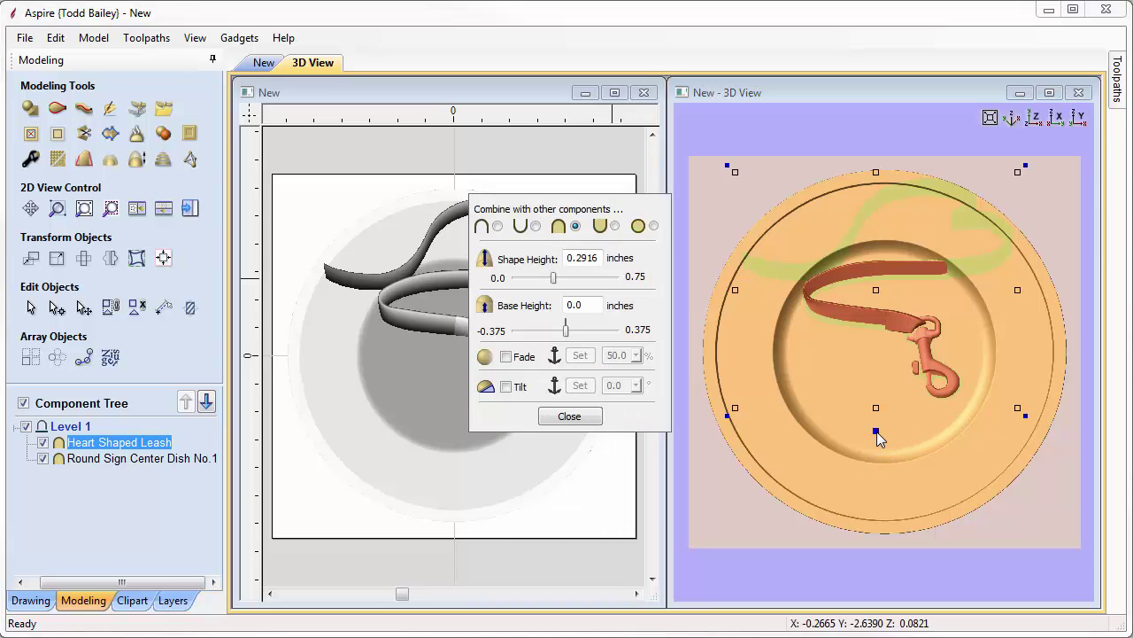
{"action": "left_click_drag", "start_coordinate": [624, 216], "coordinate": [649, 313]}
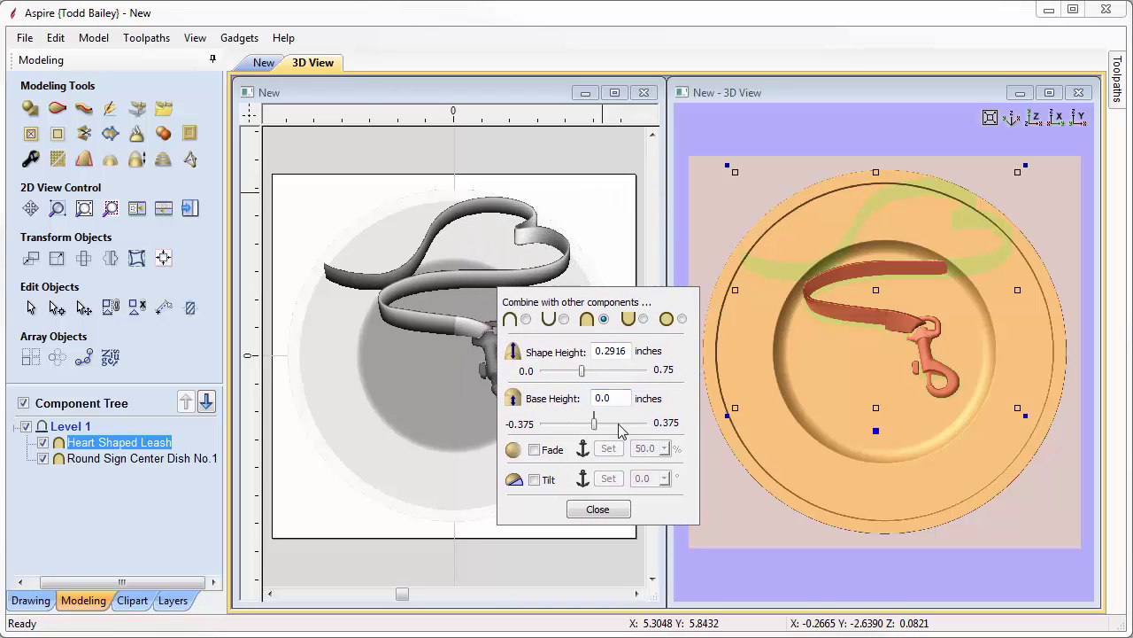
{"action": "double_click", "coordinate": [595, 399]}
{"action": "left_click_drag", "start_coordinate": [791, 560], "coordinate": [889, 543]}
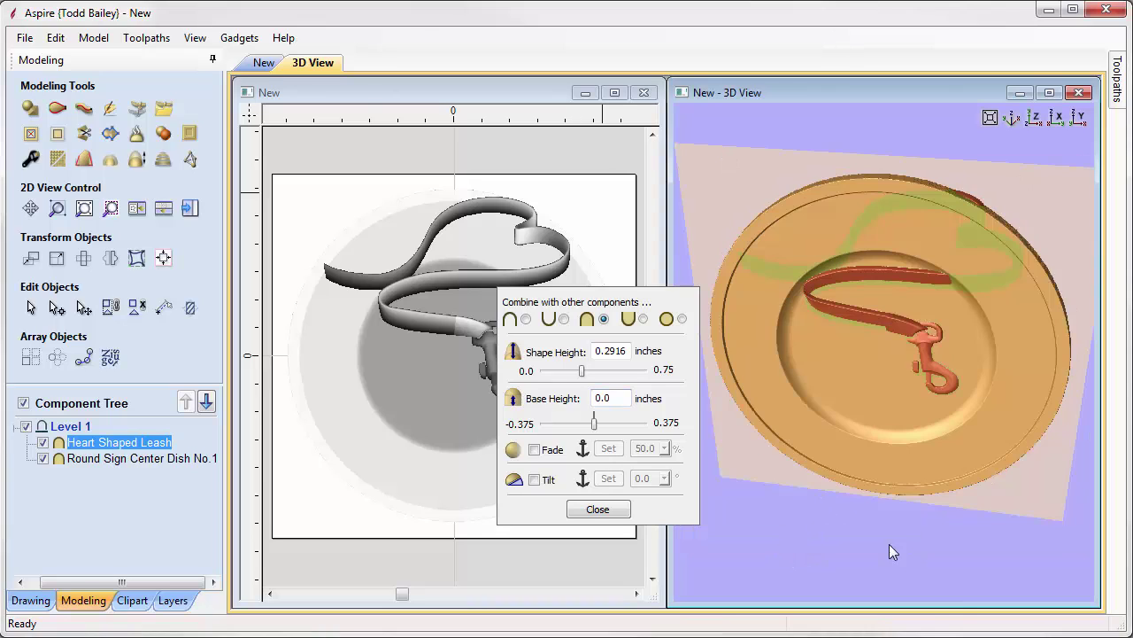
{"action": "left_click", "coordinate": [1033, 119]}
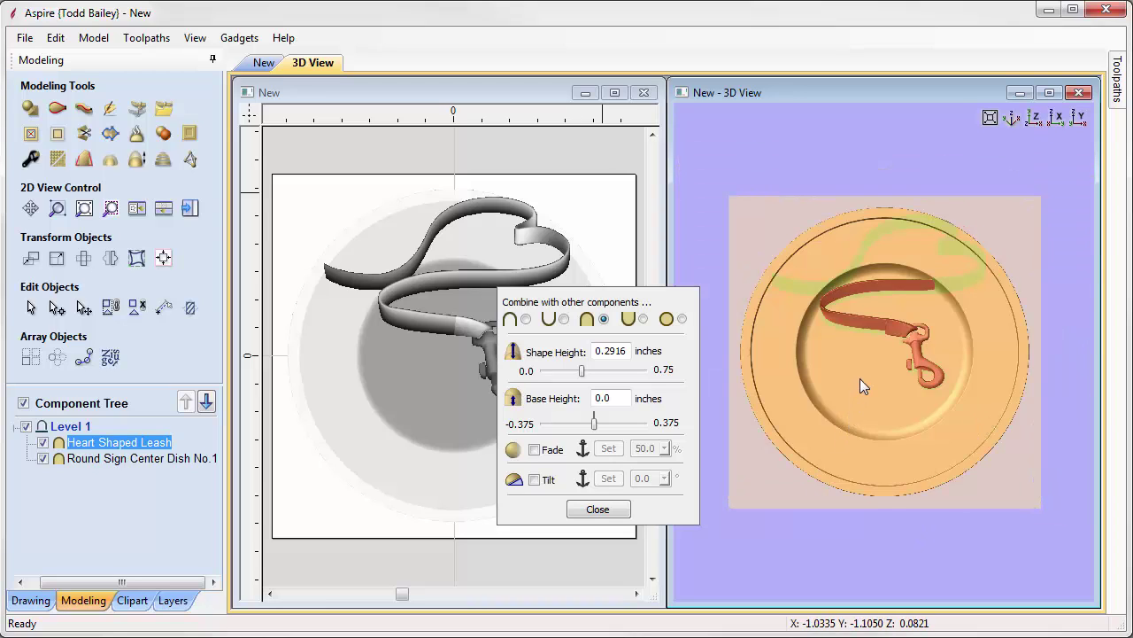
{"action": "left_click", "coordinate": [605, 399]}
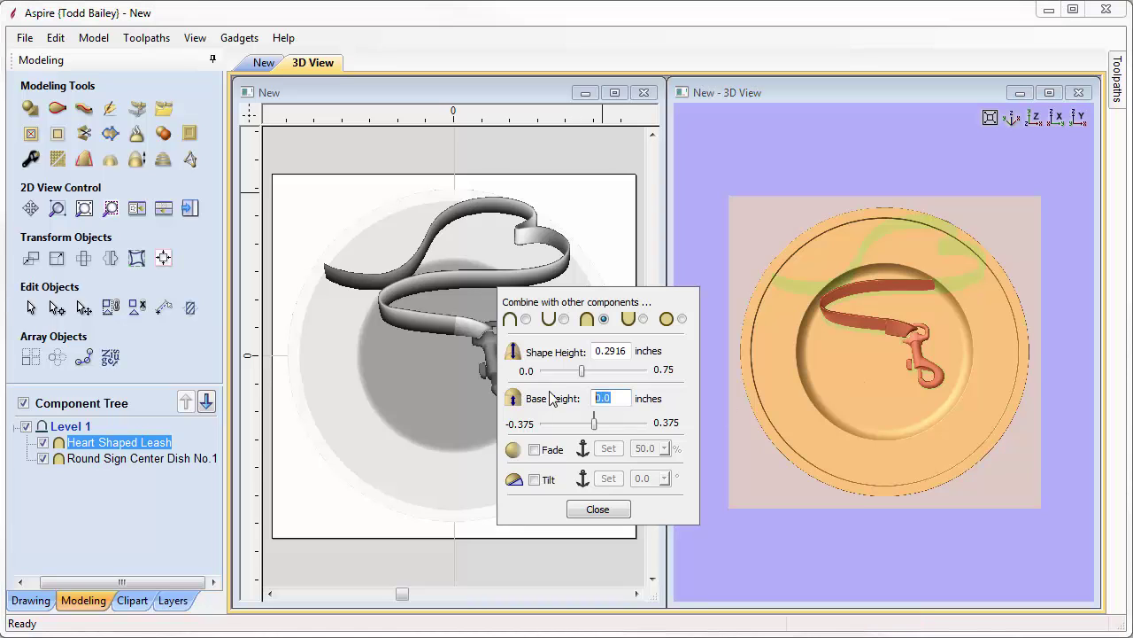
{"action": "type", "text": ".0824"}
{"action": "key", "text": "Return"}
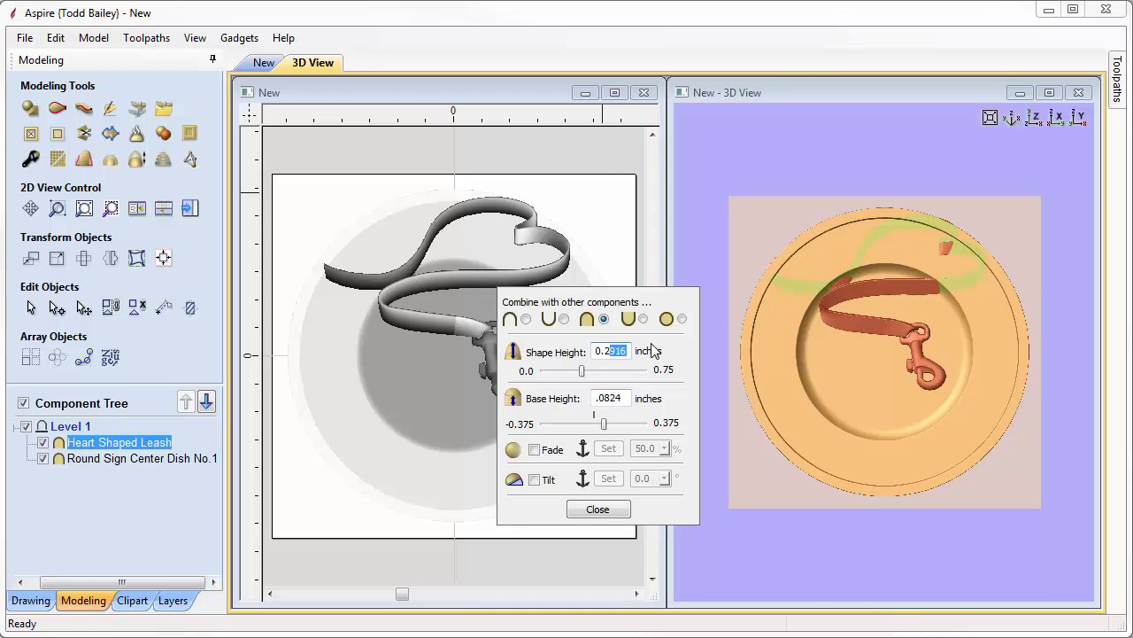
{"action": "type", "text": "5"}
{"action": "key", "text": "Return"}
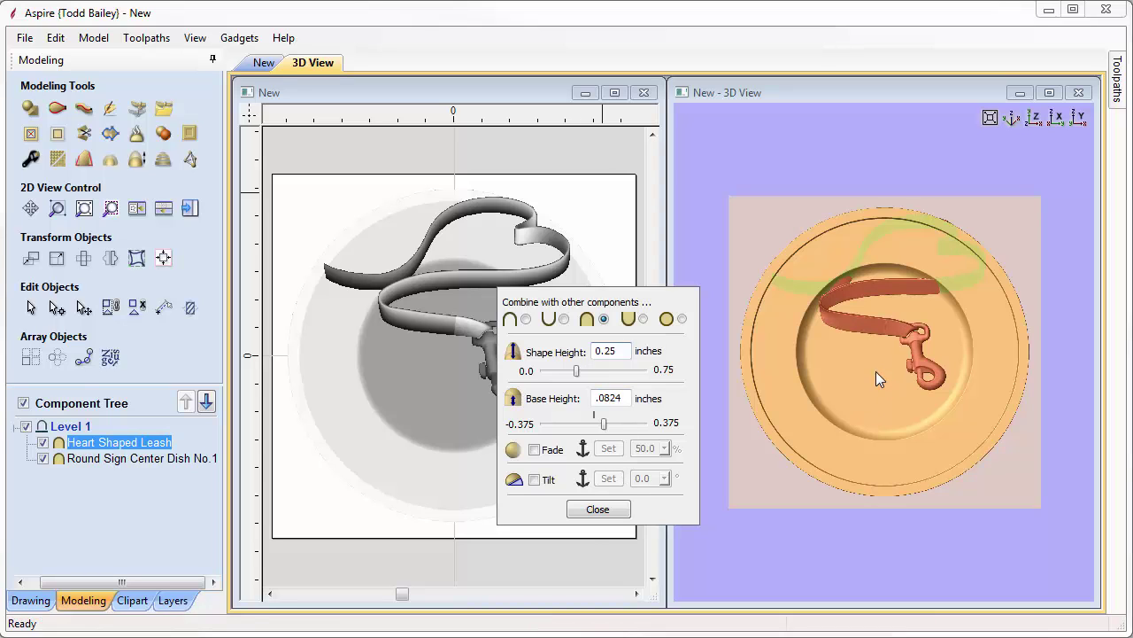
Step: Shrink the leash to about 8.04 by 6.62 inches and reposition it over the upper part of the dish
{"action": "scroll", "coordinate": [853, 294], "scroll_direction": "up", "scroll_amount": 4}
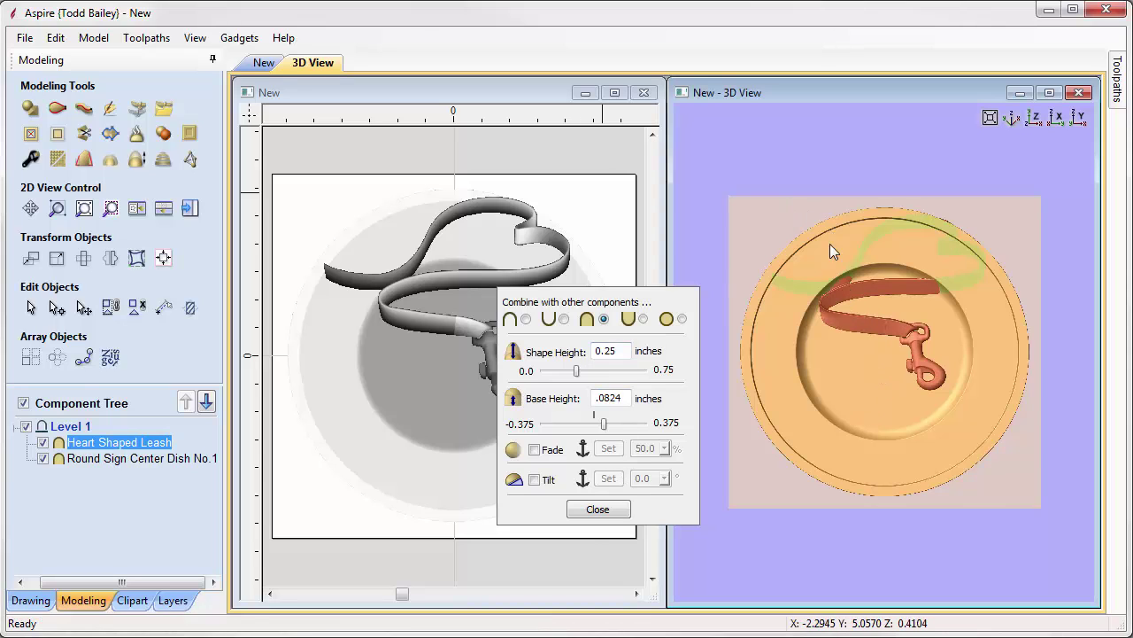
{"action": "left_click", "coordinate": [859, 249]}
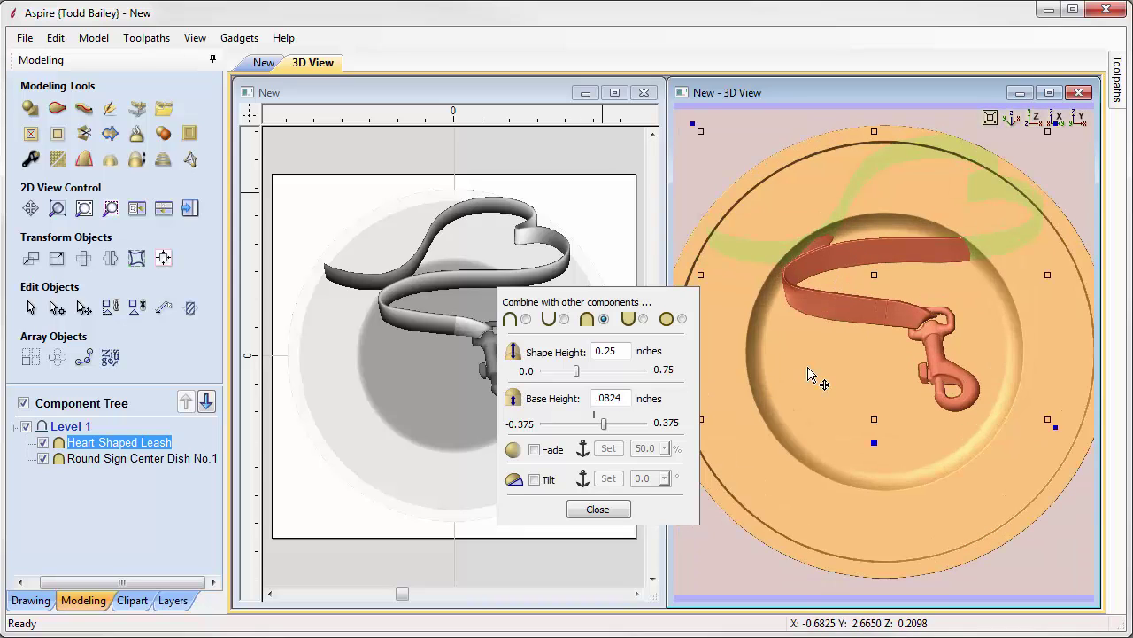
{"action": "left_click_drag", "start_coordinate": [1051, 429], "coordinate": [1009, 381]}
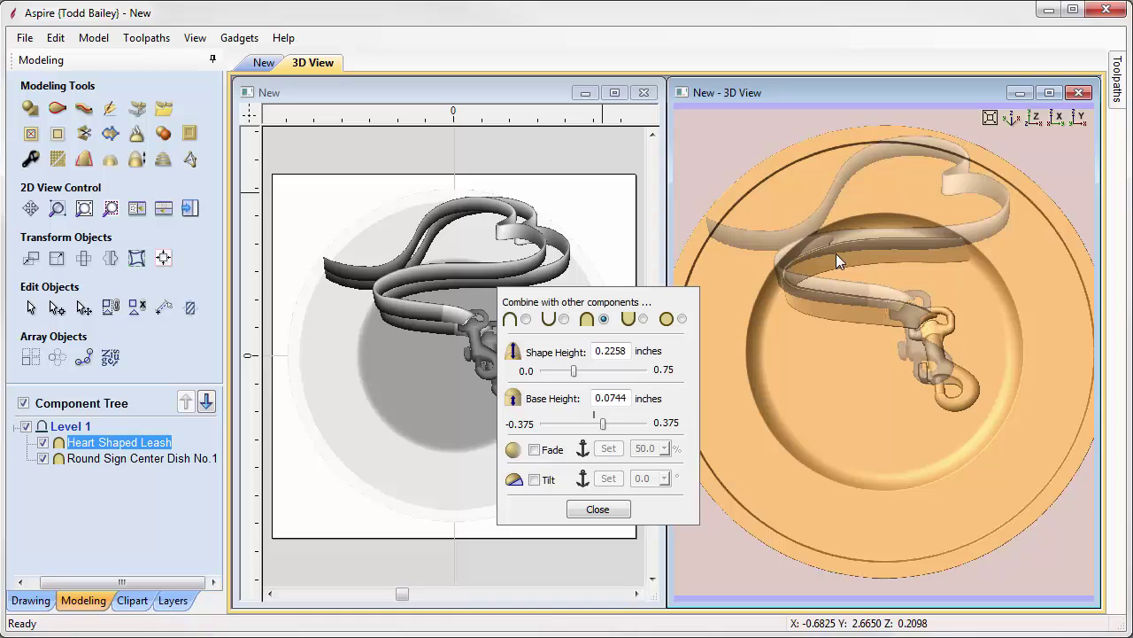
{"action": "left_click_drag", "start_coordinate": [840, 248], "coordinate": [858, 249]}
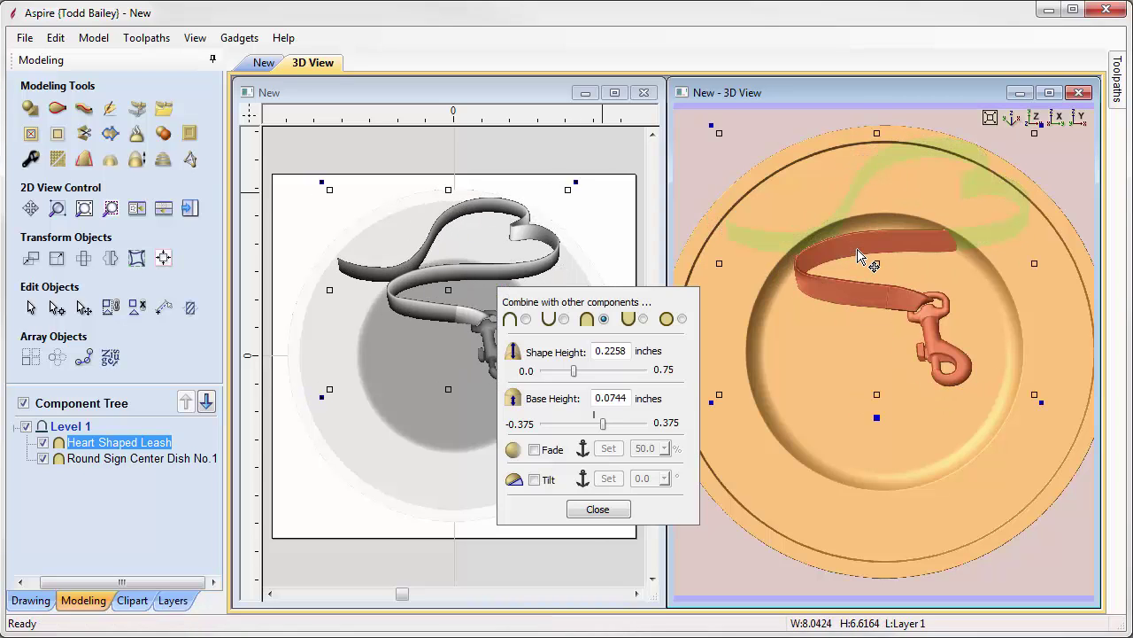
{"action": "left_click", "coordinate": [718, 146]}
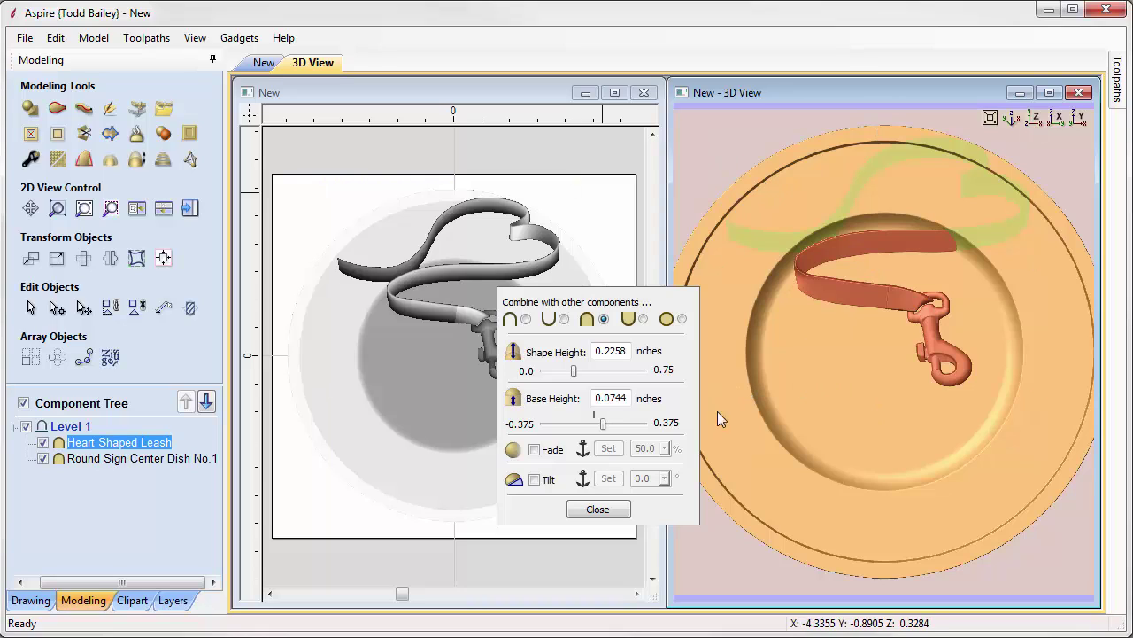
{"action": "left_click", "coordinate": [622, 512]}
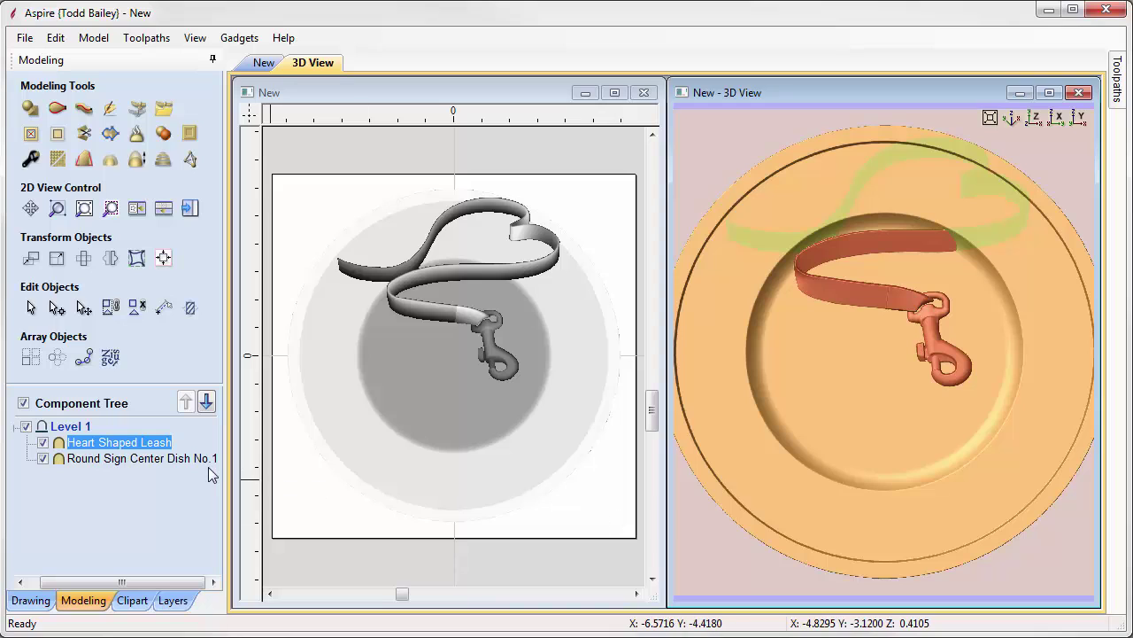
Step: Add the Pet Tag - Round model from the Furry Friends No.1 clipart folder onto the dish and flip it horizontally about the job centre
{"action": "left_click", "coordinate": [131, 600]}
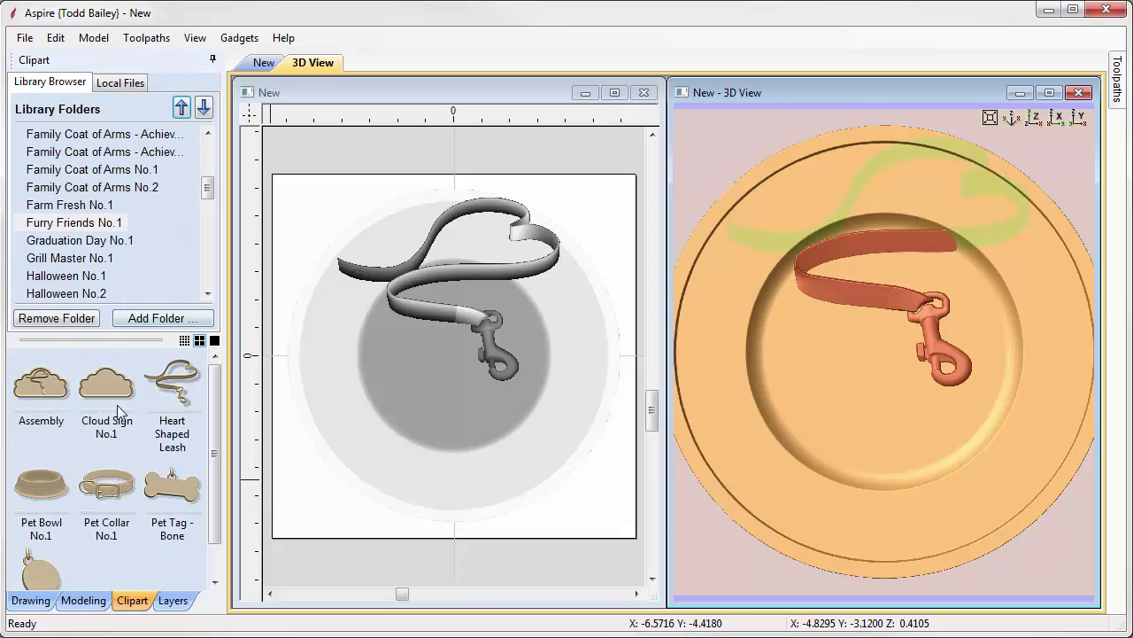
{"action": "left_click_drag", "start_coordinate": [41, 571], "coordinate": [481, 346]}
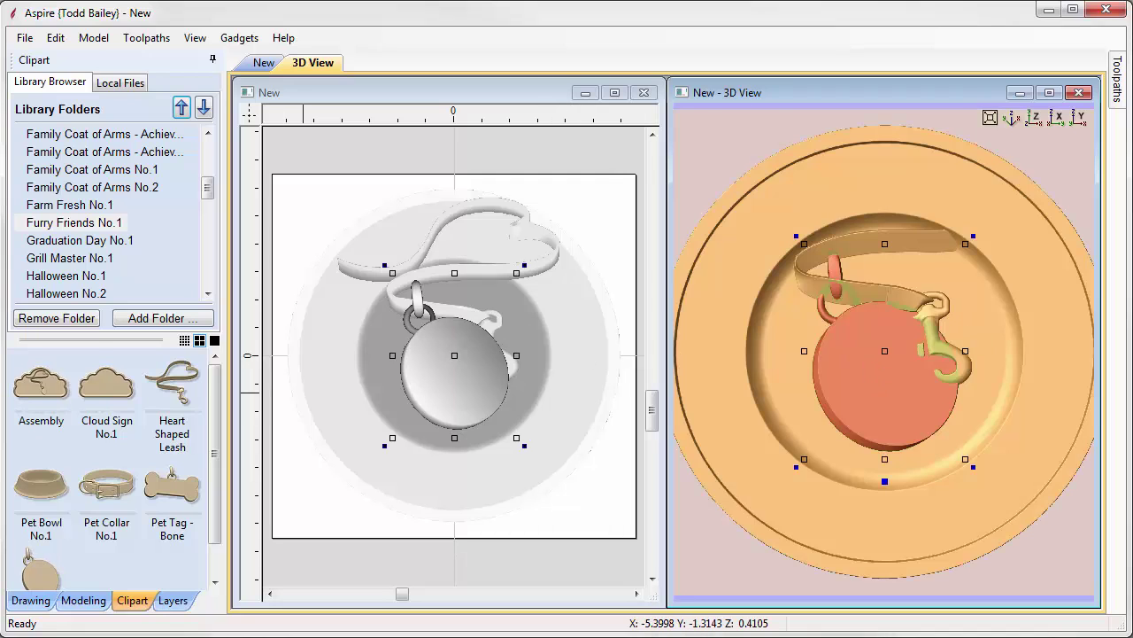
{"action": "left_click", "coordinate": [44, 601]}
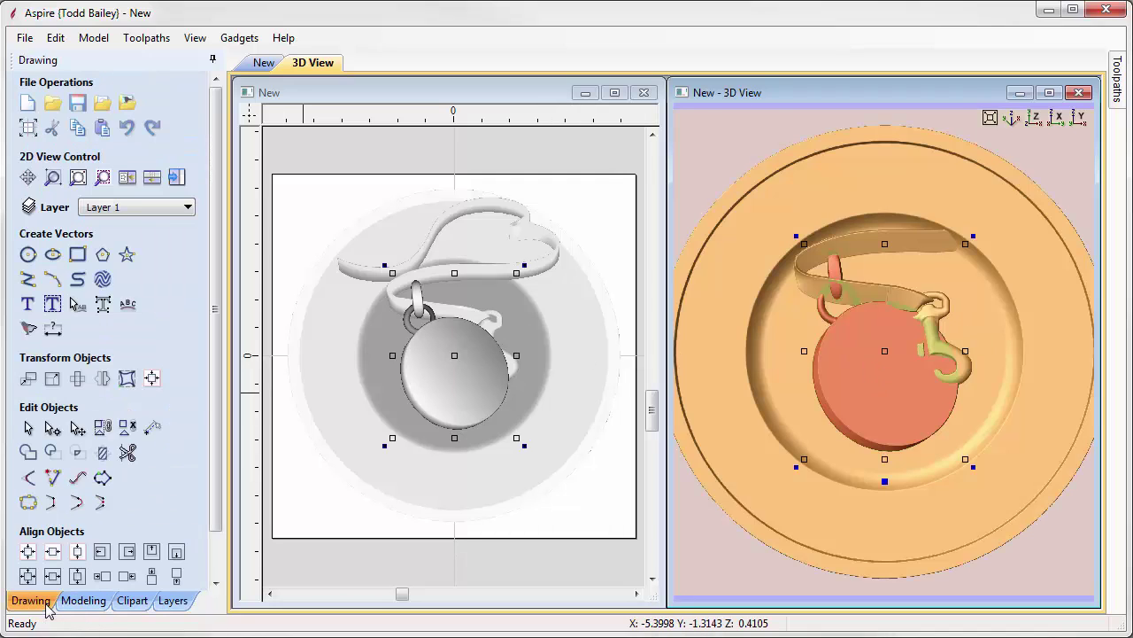
{"action": "left_click", "coordinate": [83, 600]}
{"action": "left_click", "coordinate": [109, 256]}
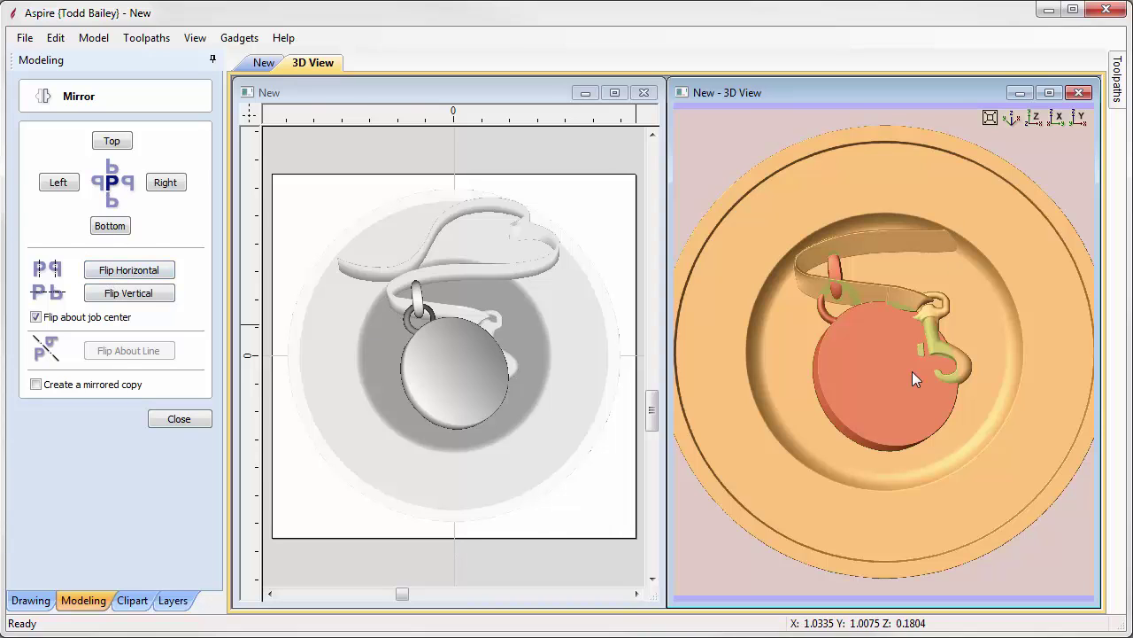
{"action": "left_click", "coordinate": [131, 273]}
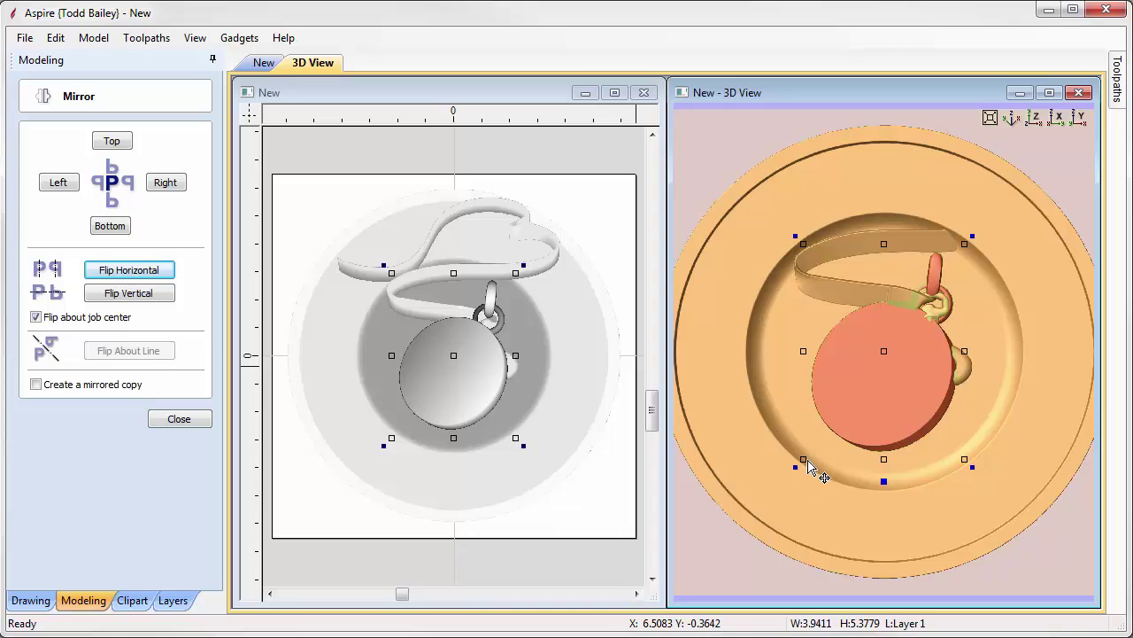
Step: Shrink the round pet tag to about 2.62 by 3.58 inches, rotated slightly clockwise, and position its ring on the leash clasp
{"action": "left_click_drag", "start_coordinate": [804, 459], "coordinate": [860, 379]}
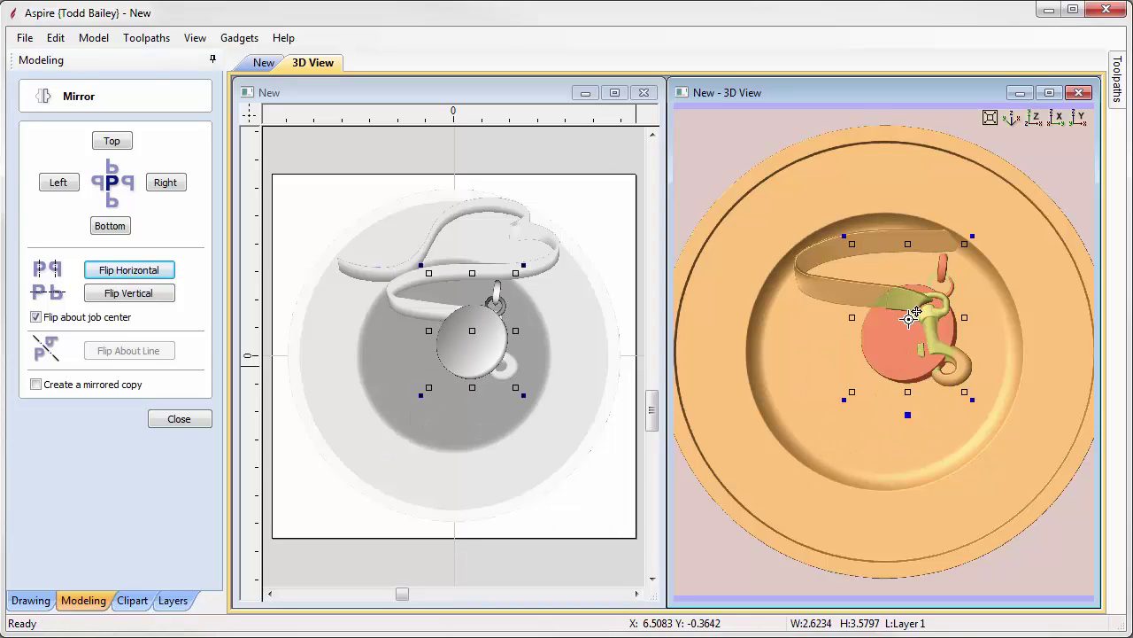
{"action": "left_click_drag", "start_coordinate": [910, 319], "coordinate": [913, 439]}
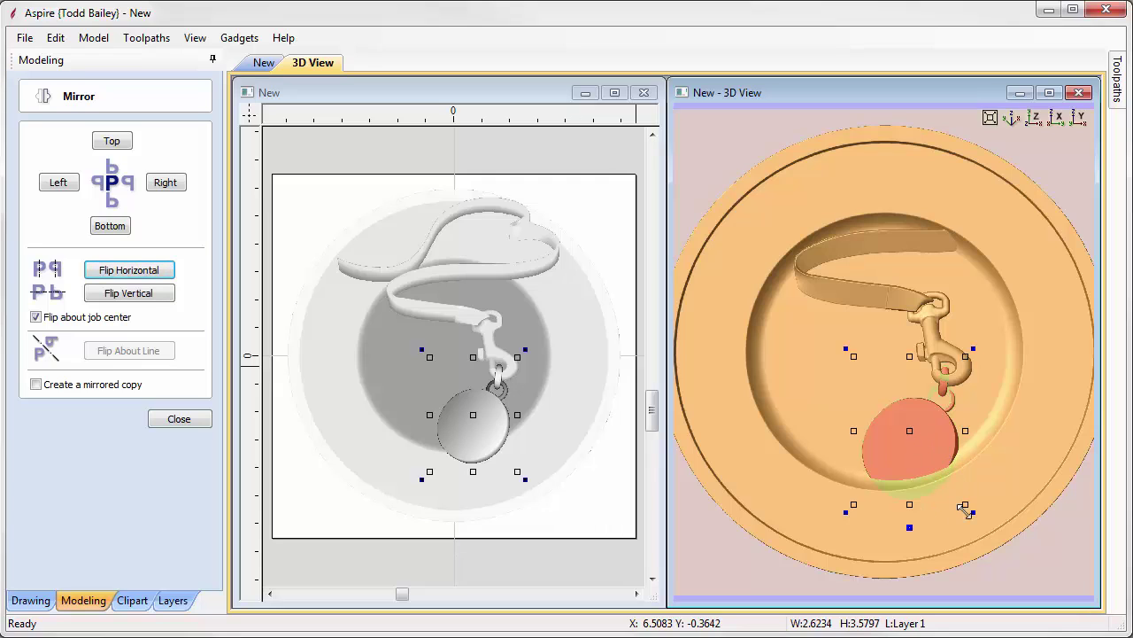
{"action": "left_click_drag", "start_coordinate": [970, 514], "coordinate": [943, 499]}
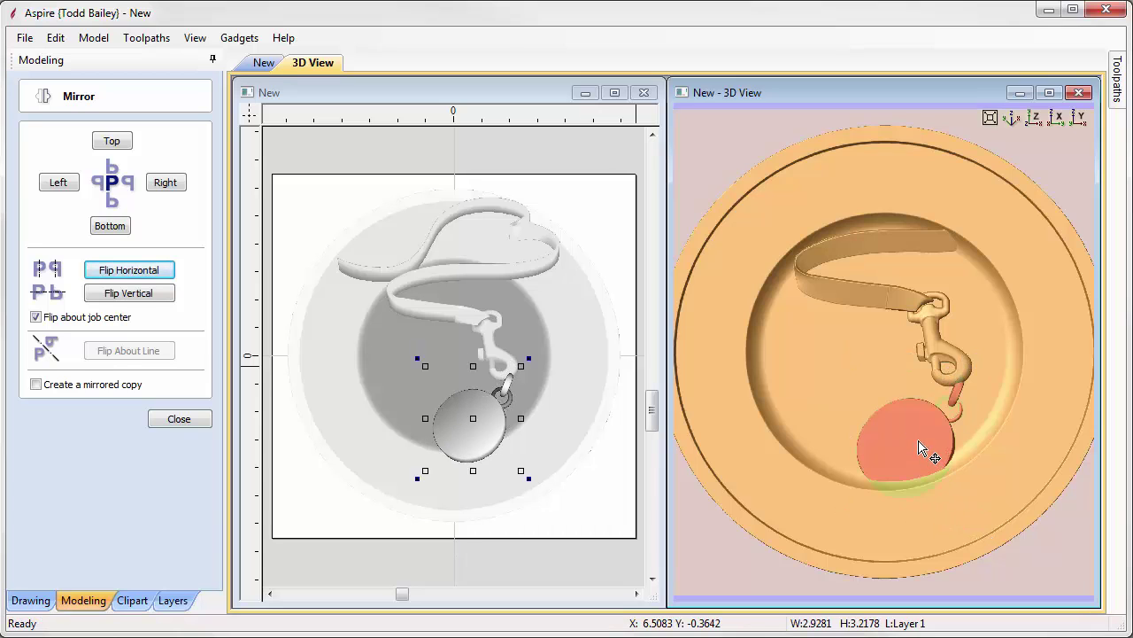
{"action": "left_click_drag", "start_coordinate": [914, 447], "coordinate": [914, 441]}
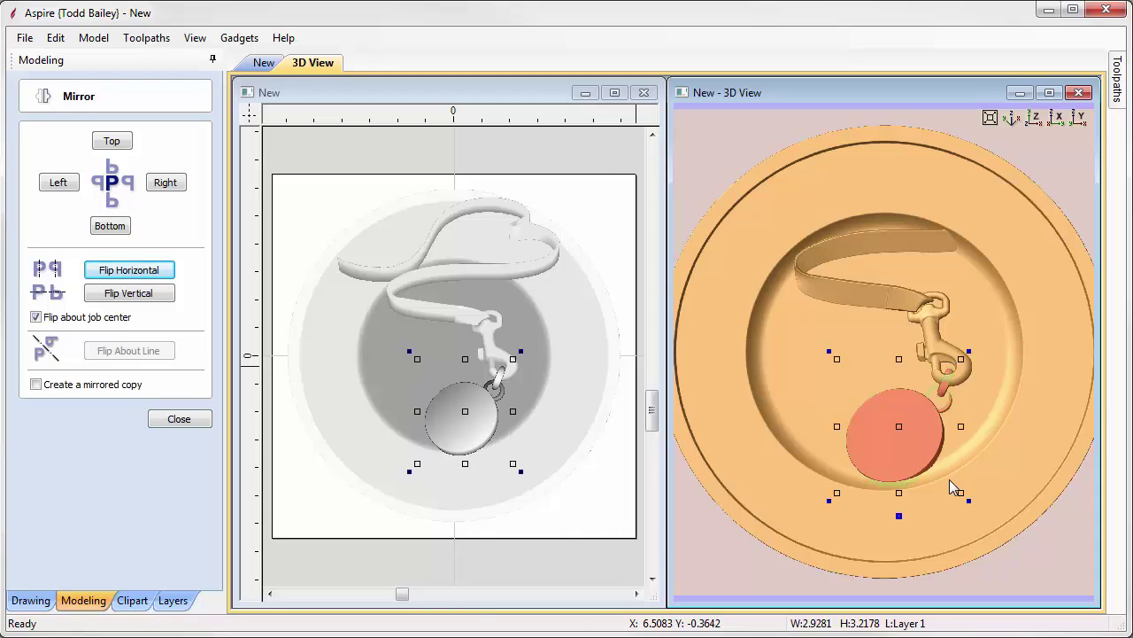
{"action": "left_click", "coordinate": [923, 443]}
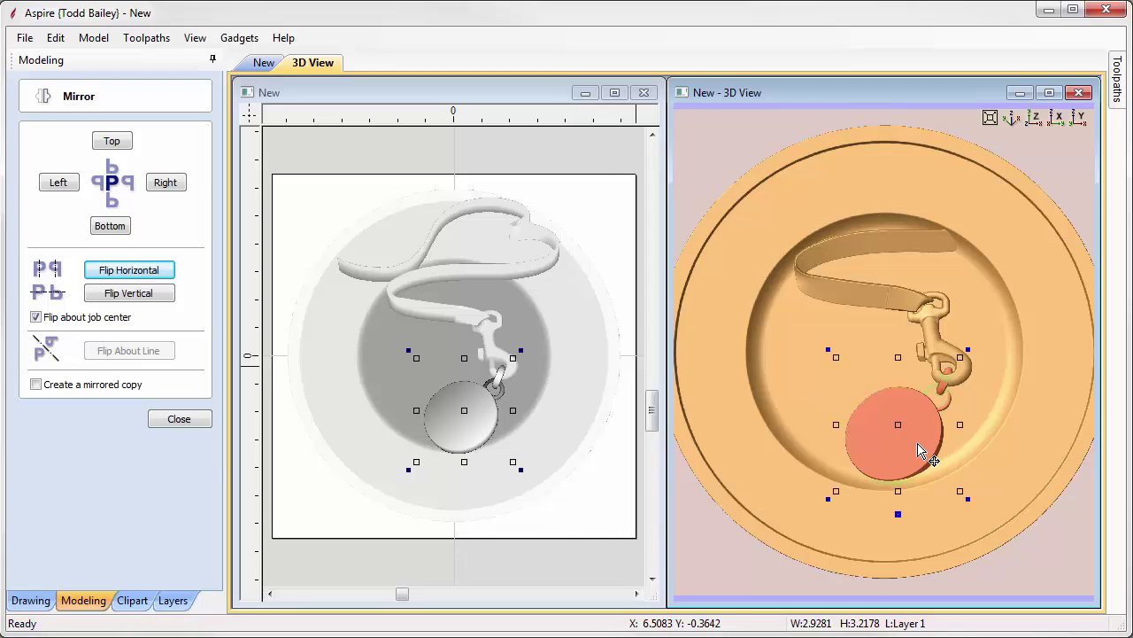
Step: Set the round pet tag's base height to 0.082 inches and its shape height to 0.25 inches
{"action": "mouse_move", "coordinate": [897, 514]}
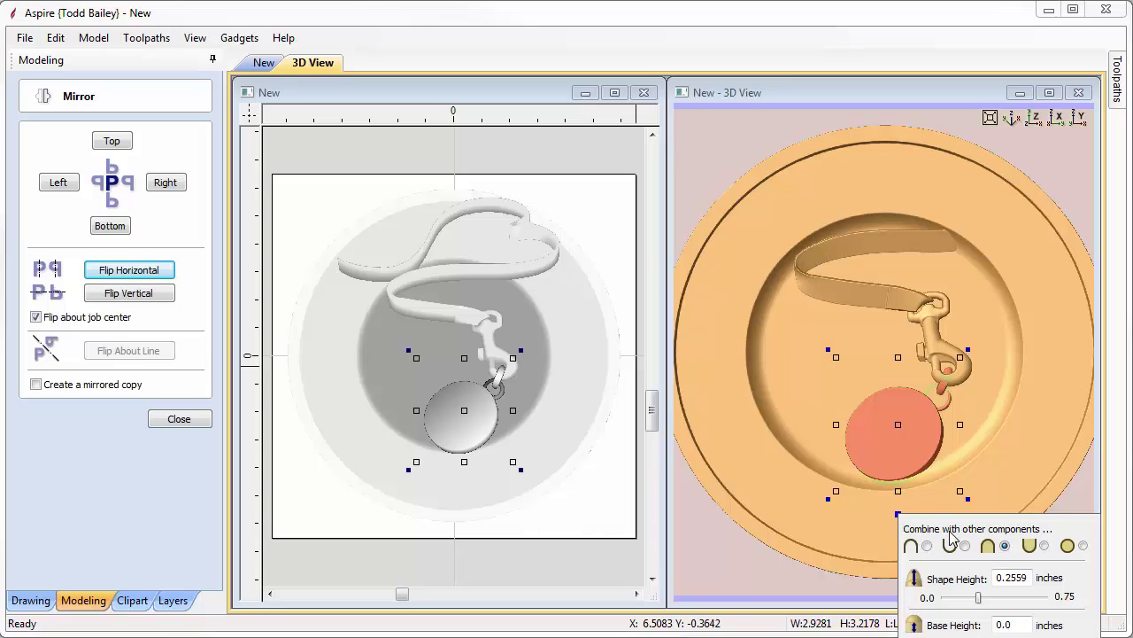
{"action": "left_click_drag", "start_coordinate": [950, 531], "coordinate": [501, 274]}
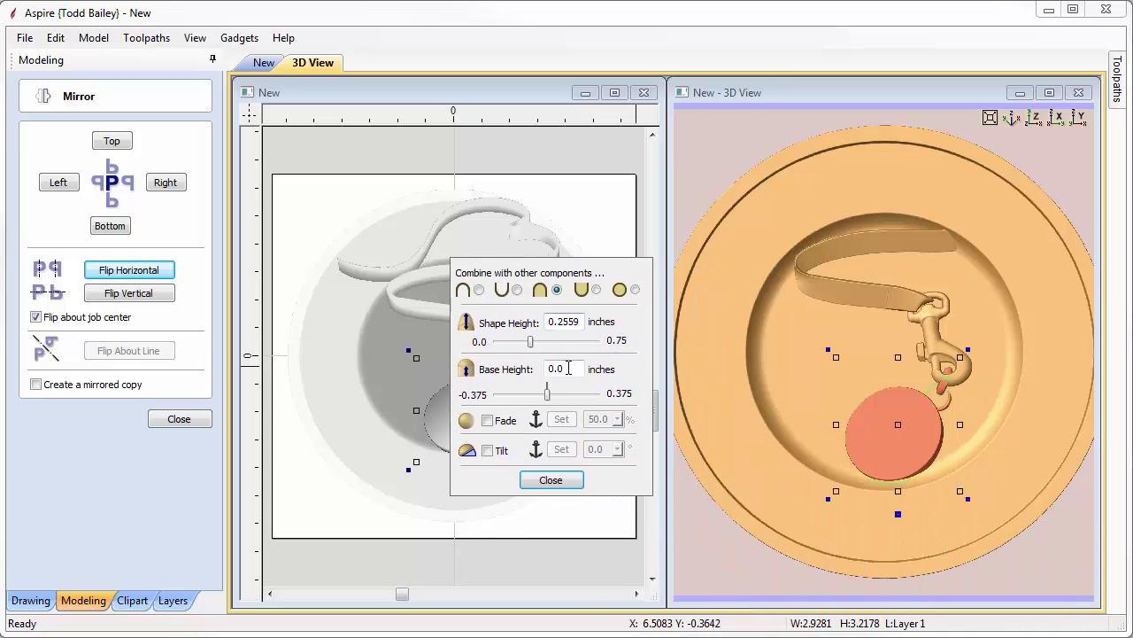
{"action": "left_click_drag", "start_coordinate": [568, 369], "coordinate": [544, 371]}
{"action": "type", "text": ".082"}
{"action": "left_click_drag", "start_coordinate": [582, 321], "coordinate": [568, 322]}
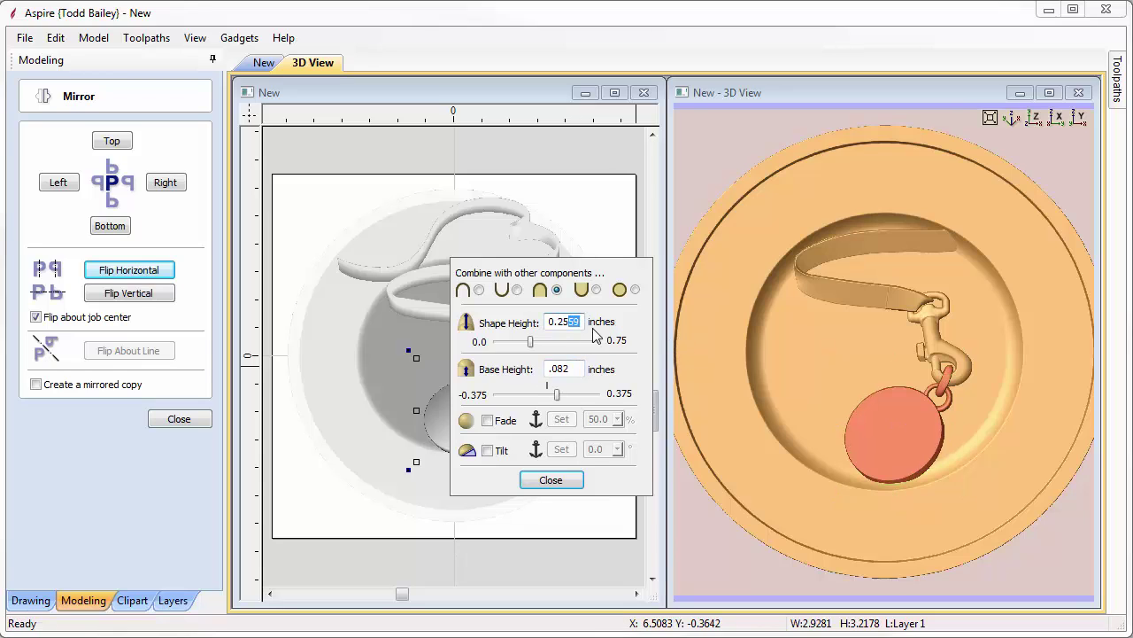
{"action": "key", "text": "BackSpace"}
{"action": "left_click", "coordinate": [567, 487]}
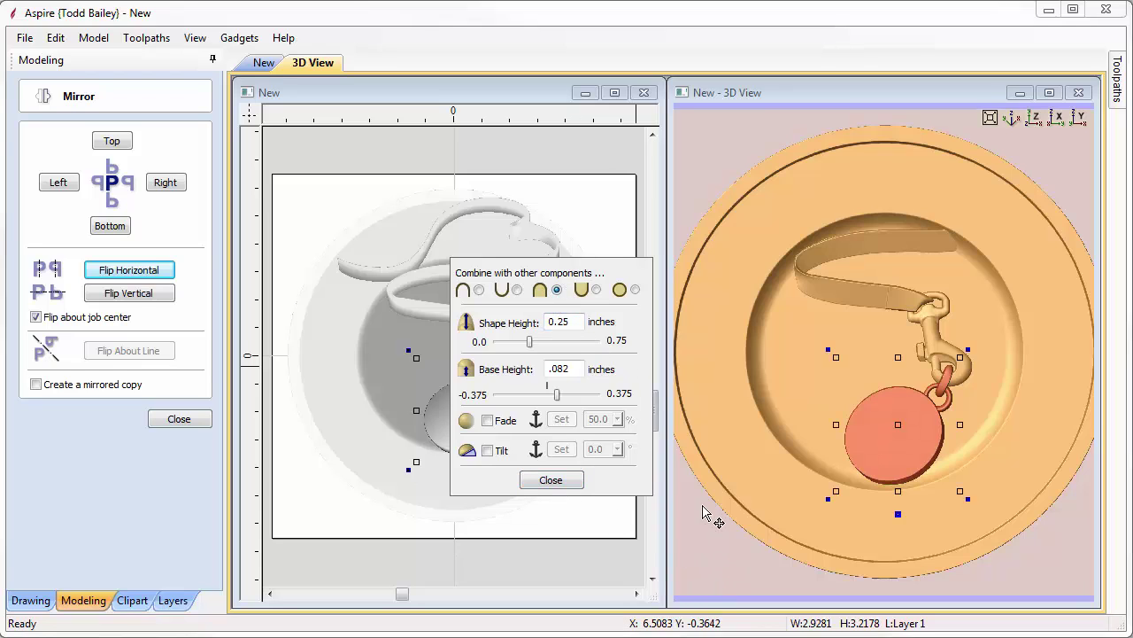
{"action": "left_click", "coordinate": [578, 481]}
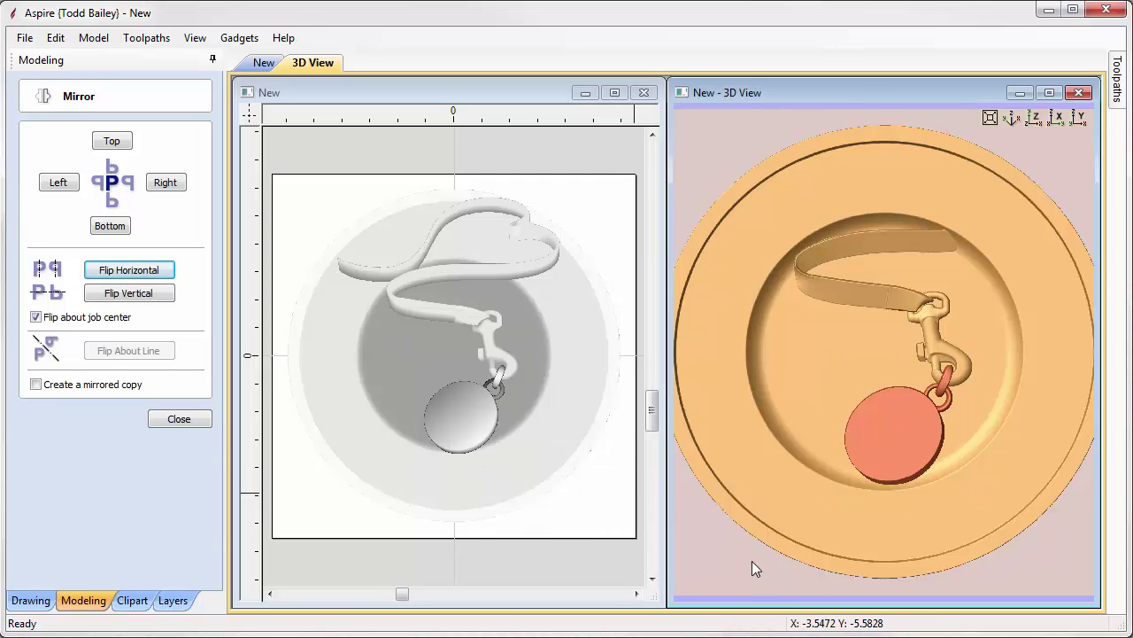
Step: Maximise the 2D view around the round dish and close the Mirror tool
{"action": "left_click_drag", "start_coordinate": [752, 560], "coordinate": [741, 522]}
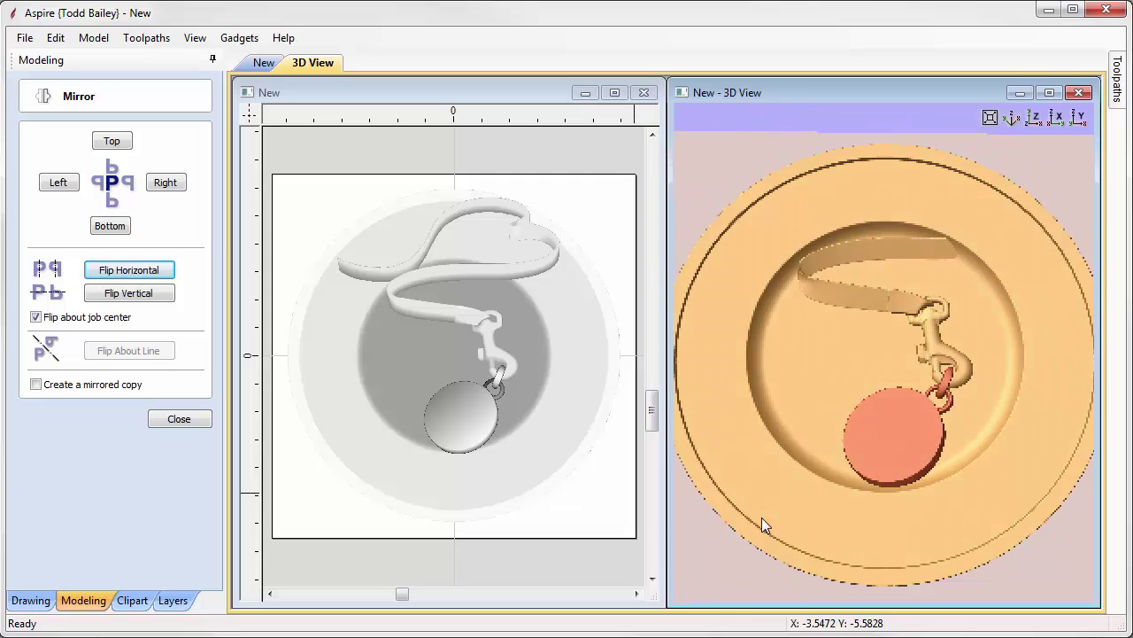
{"action": "left_click", "coordinate": [1034, 118]}
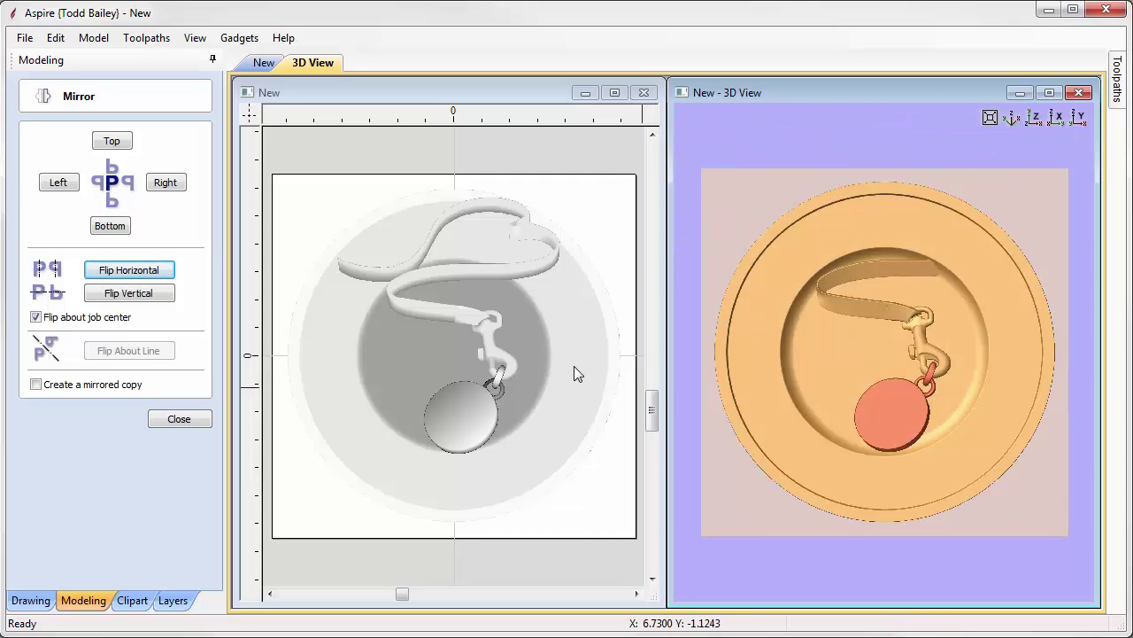
{"action": "left_click", "coordinate": [614, 93]}
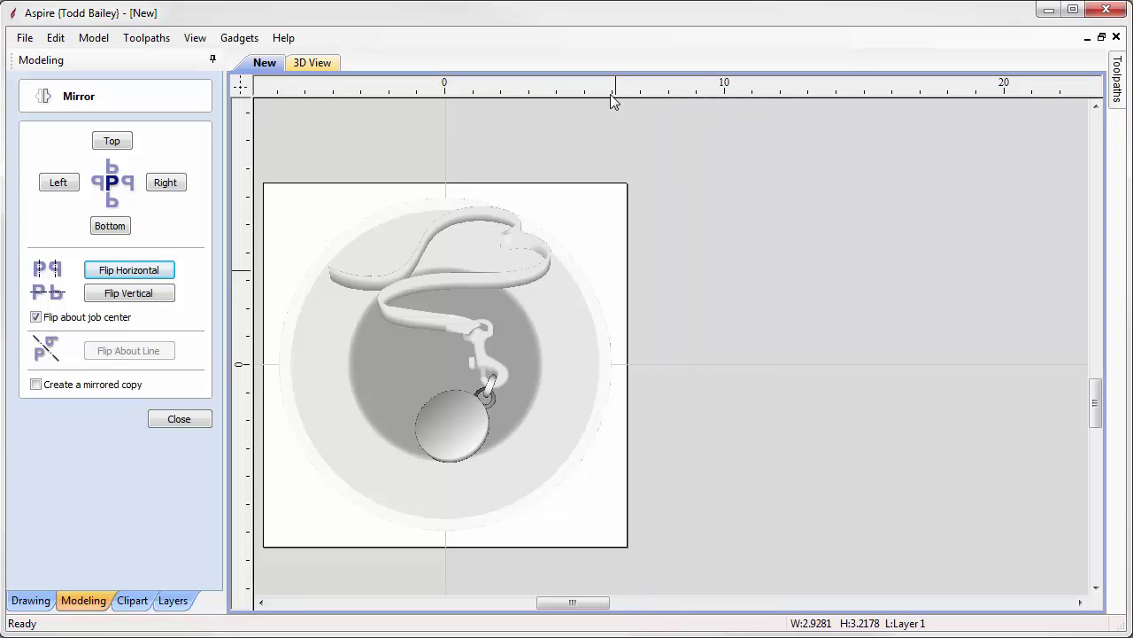
{"action": "left_click_drag", "start_coordinate": [542, 603], "coordinate": [524, 603]}
{"action": "scroll", "coordinate": [541, 367], "scroll_direction": "up", "scroll_amount": 2}
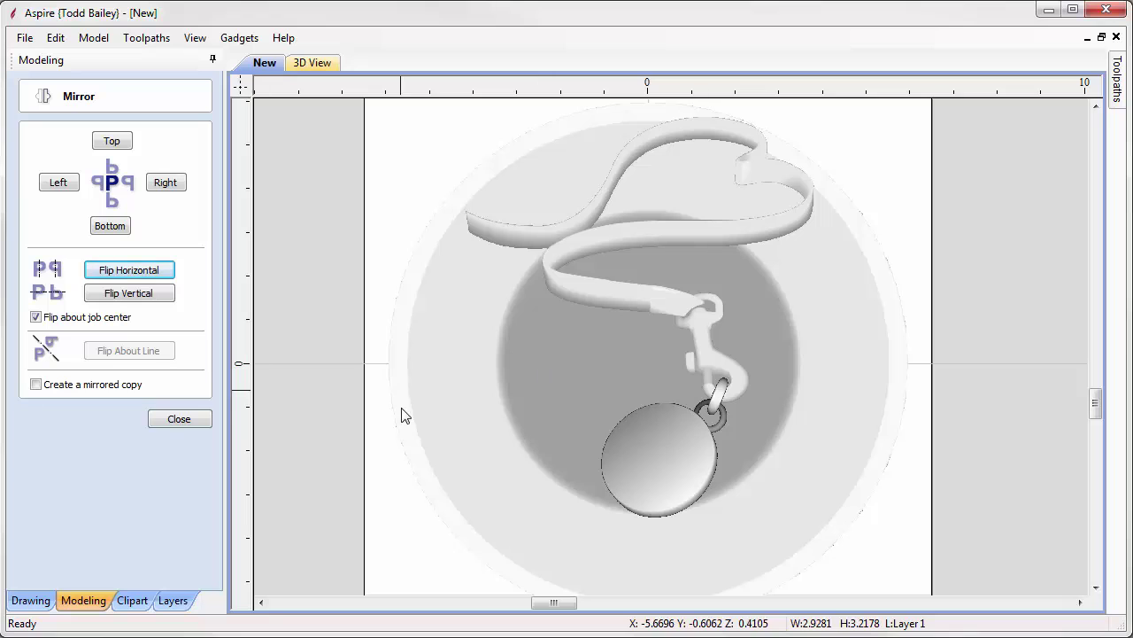
{"action": "left_click", "coordinate": [166, 418]}
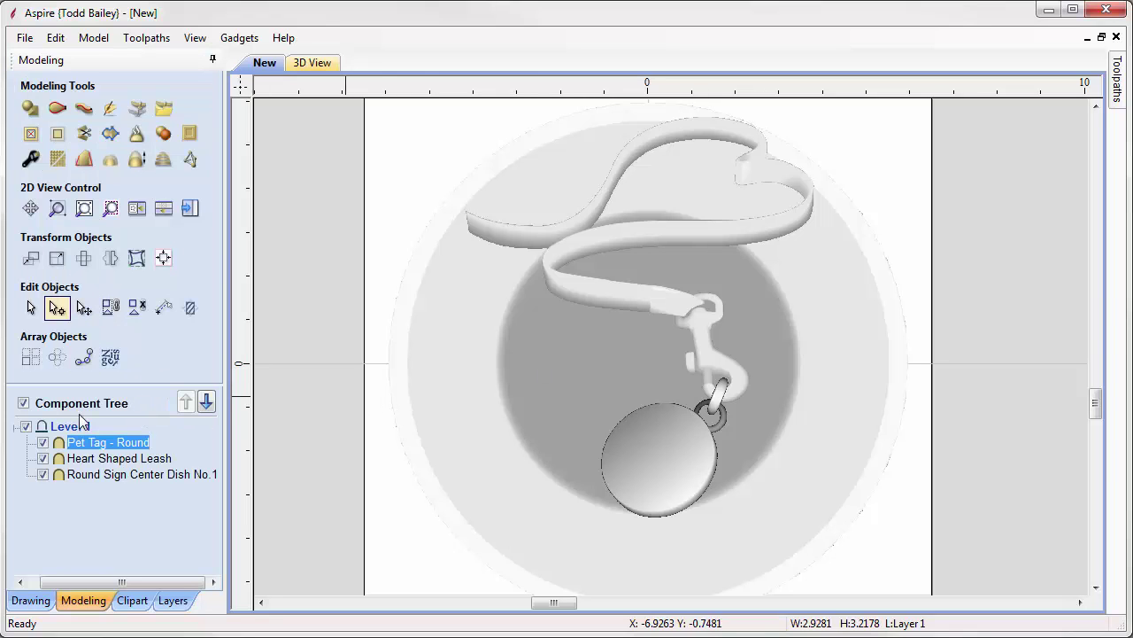
Step: Draw a circle 8 inches in diameter on the dish and centre it in the material
{"action": "left_click", "coordinate": [31, 599]}
{"action": "left_click", "coordinate": [28, 254]}
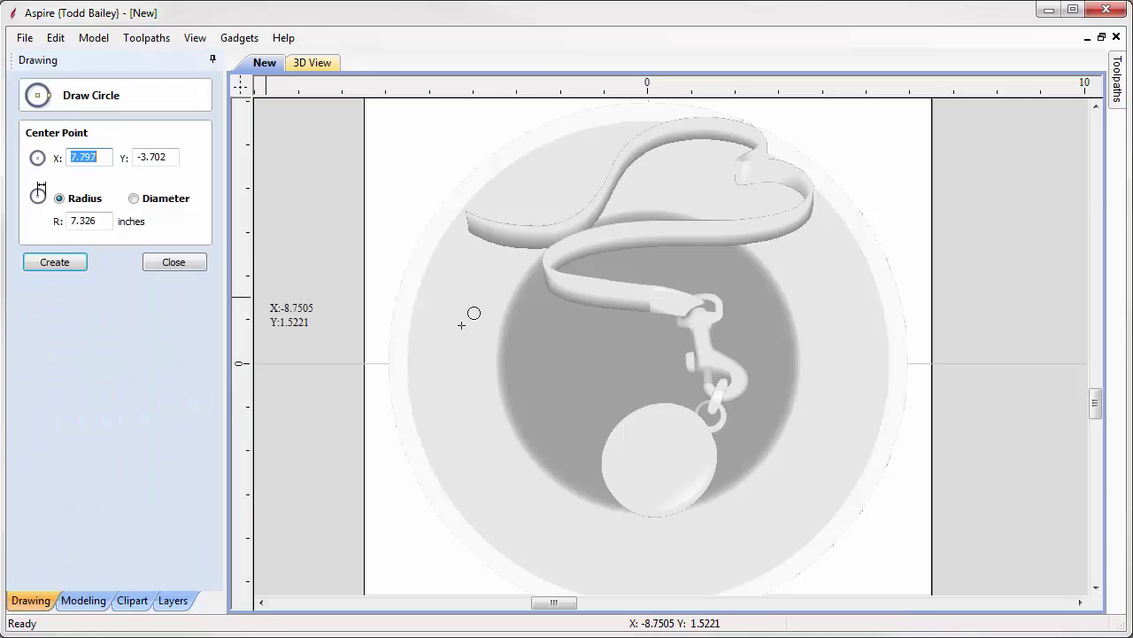
{"action": "left_click_drag", "start_coordinate": [627, 362], "coordinate": [719, 356]}
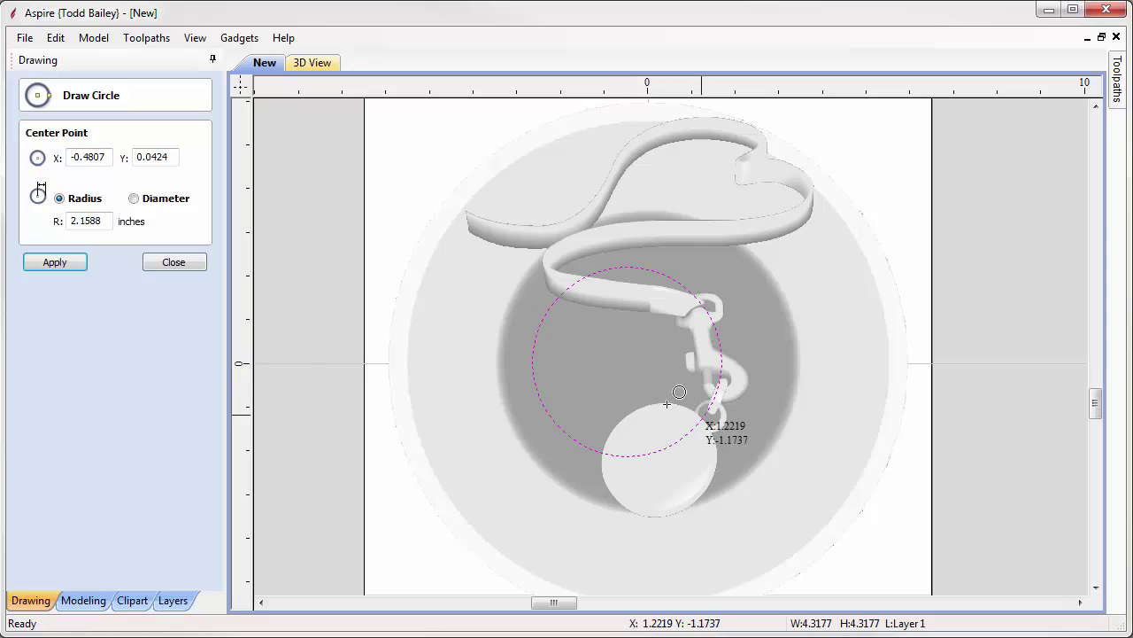
{"action": "left_click", "coordinate": [134, 199]}
{"action": "double_click", "coordinate": [104, 221]}
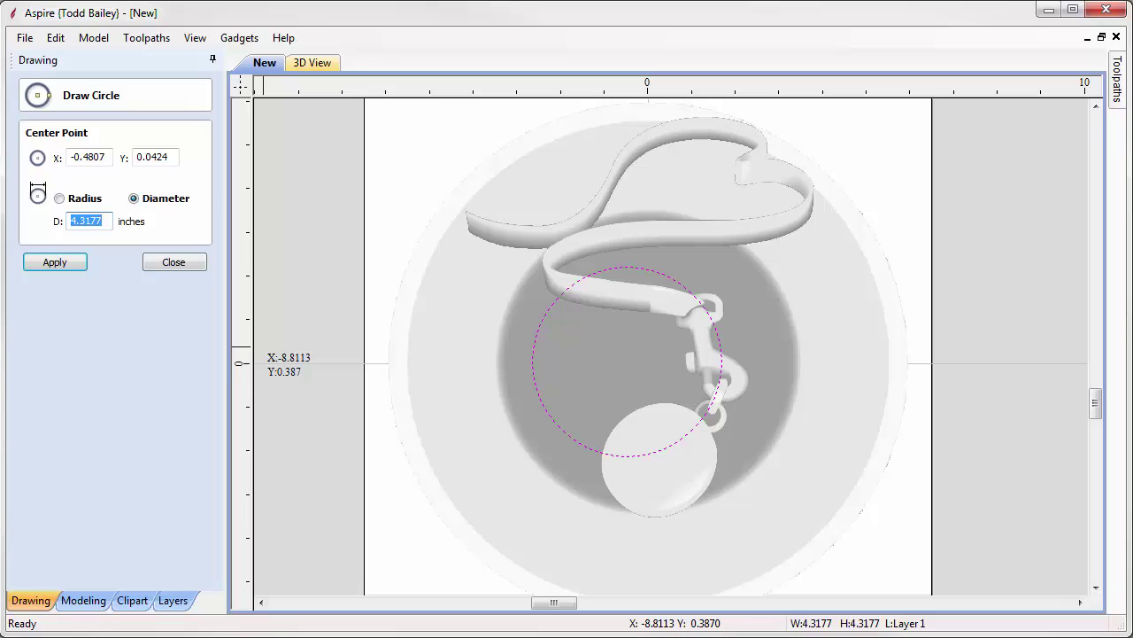
{"action": "type", "text": "8"}
{"action": "left_click", "coordinate": [55, 262]}
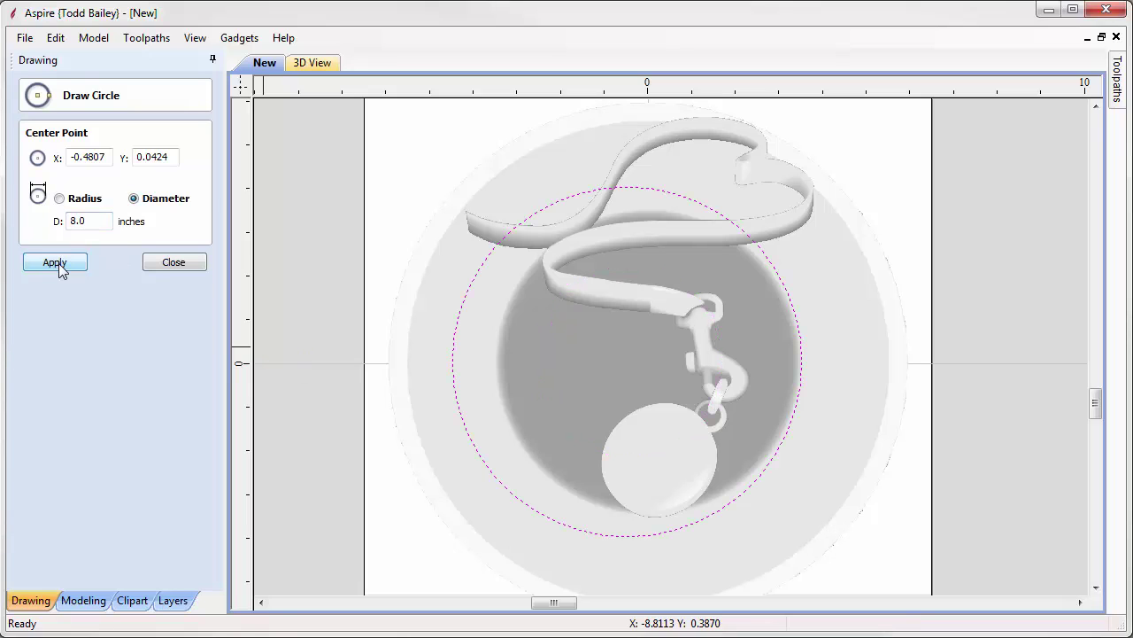
{"action": "left_click", "coordinate": [158, 263]}
{"action": "key", "text": "F9"}
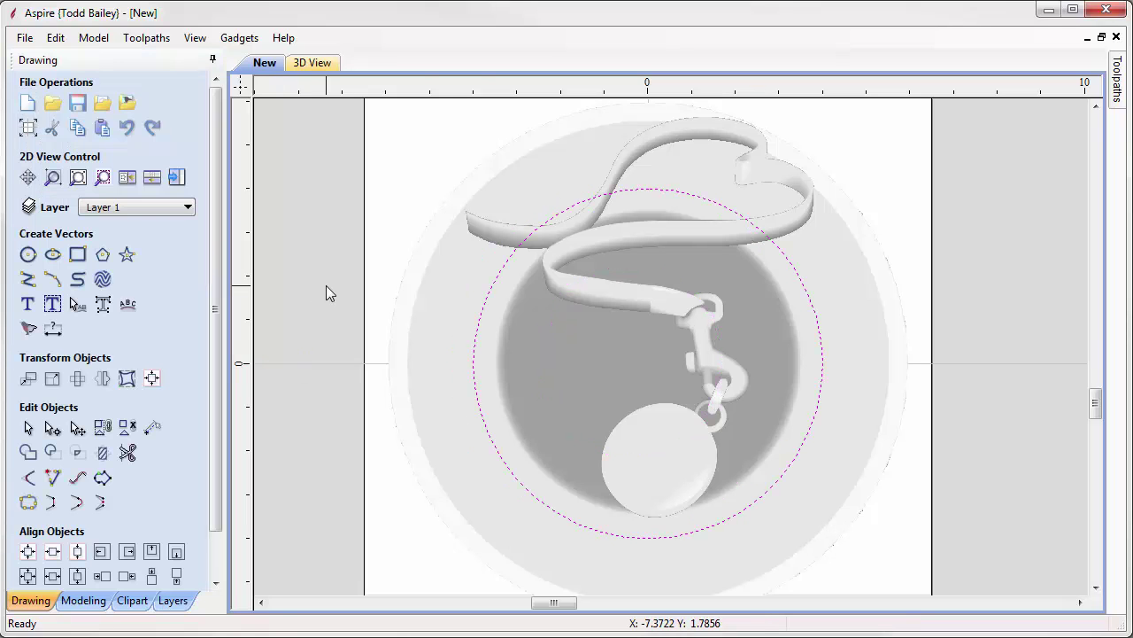
Step: Move the circle's start point to its left node and cut it at the right node, splitting it into upper and lower arcs
{"action": "left_click", "coordinate": [477, 365]}
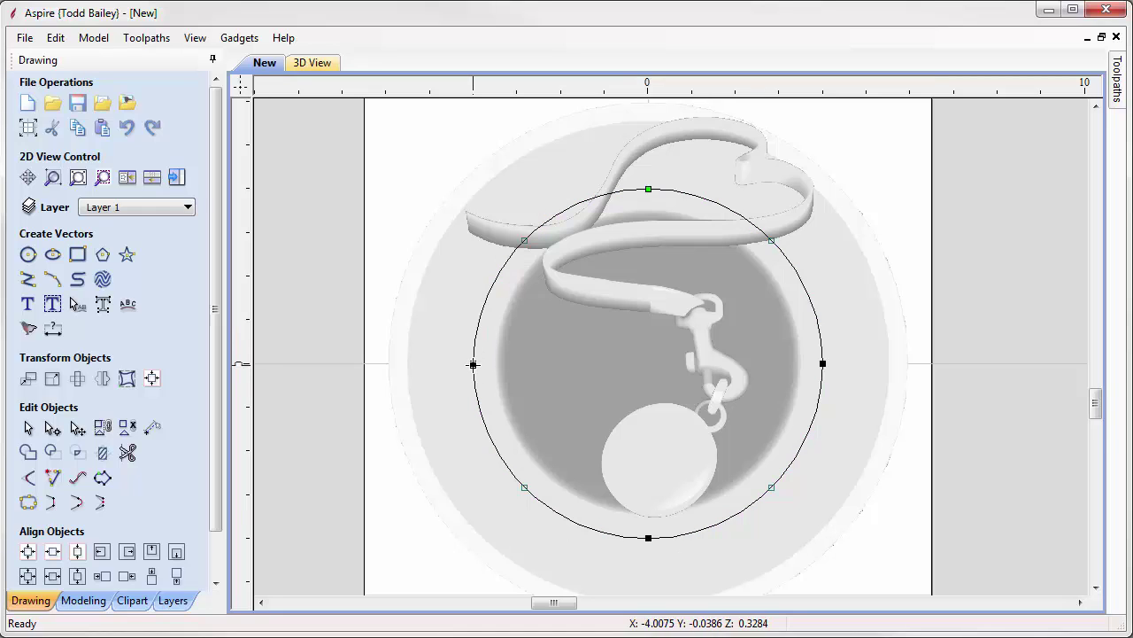
{"action": "key", "text": "p"}
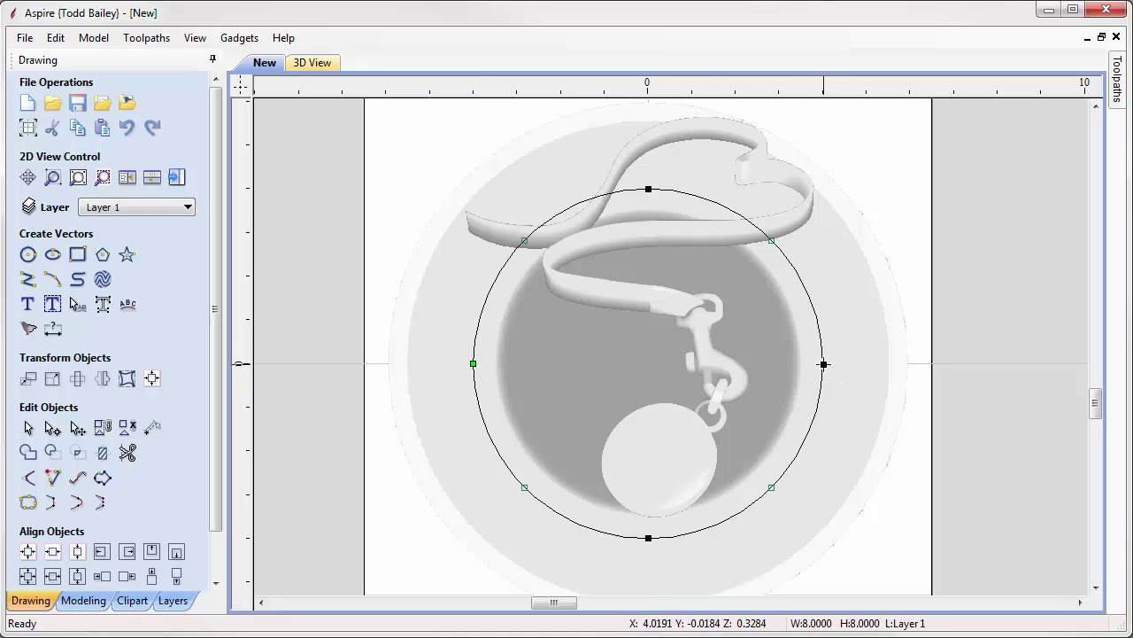
{"action": "key", "text": "c"}
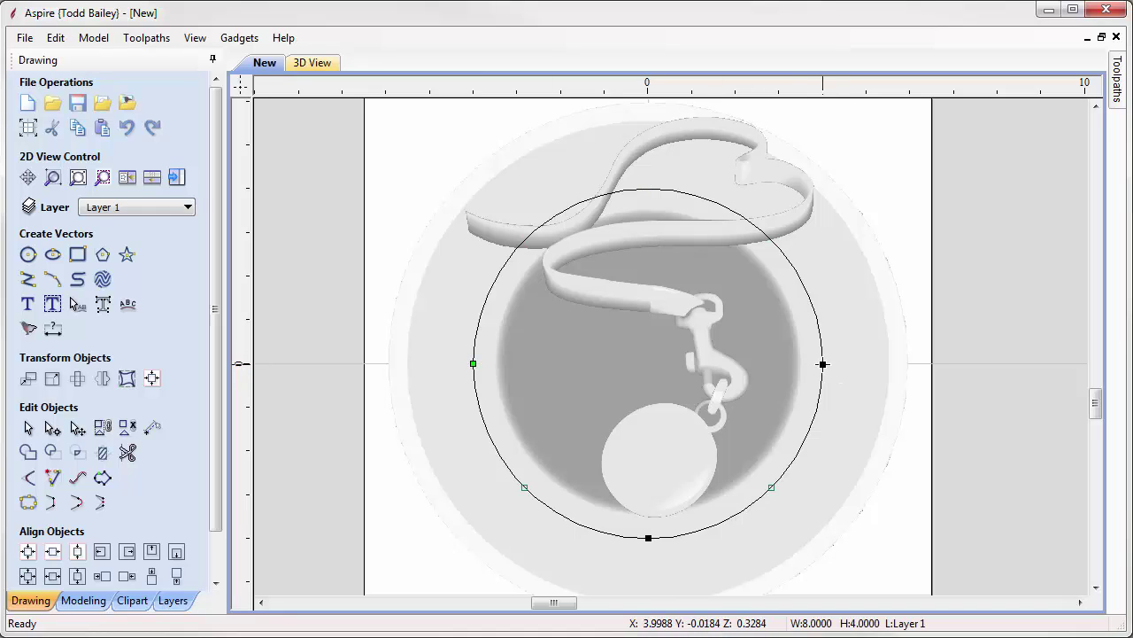
{"action": "left_click", "coordinate": [30, 429]}
Step: Duplicate both arcs in place and resize the copy to 10 by 10 inches about its centre
{"action": "left_click", "coordinate": [484, 326], "text": "shift"}
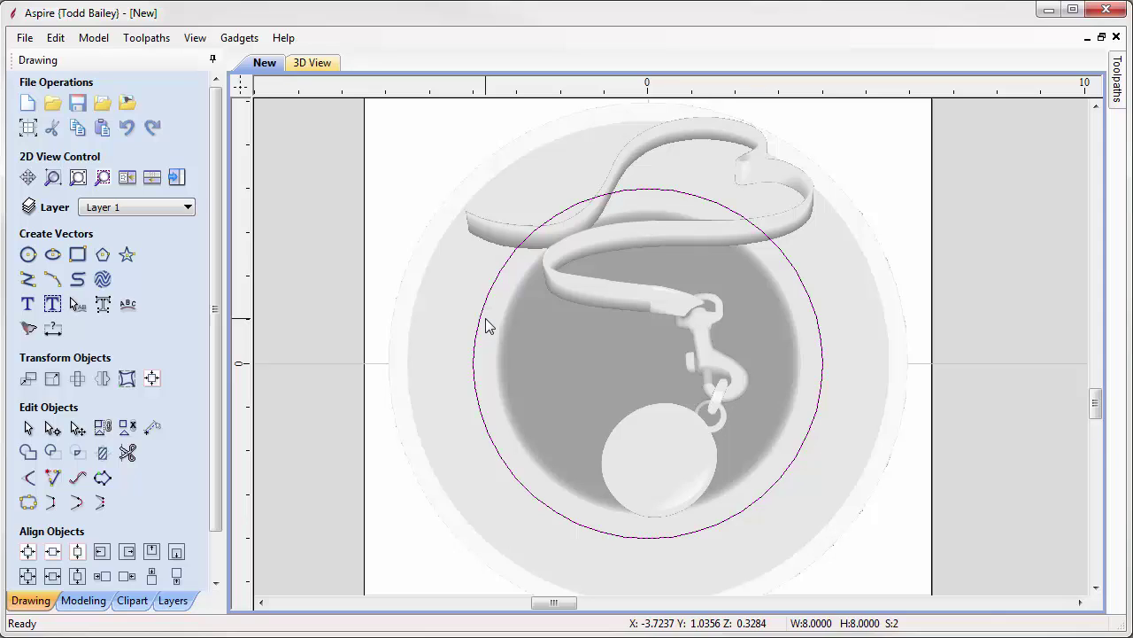
{"action": "key", "text": "s"}
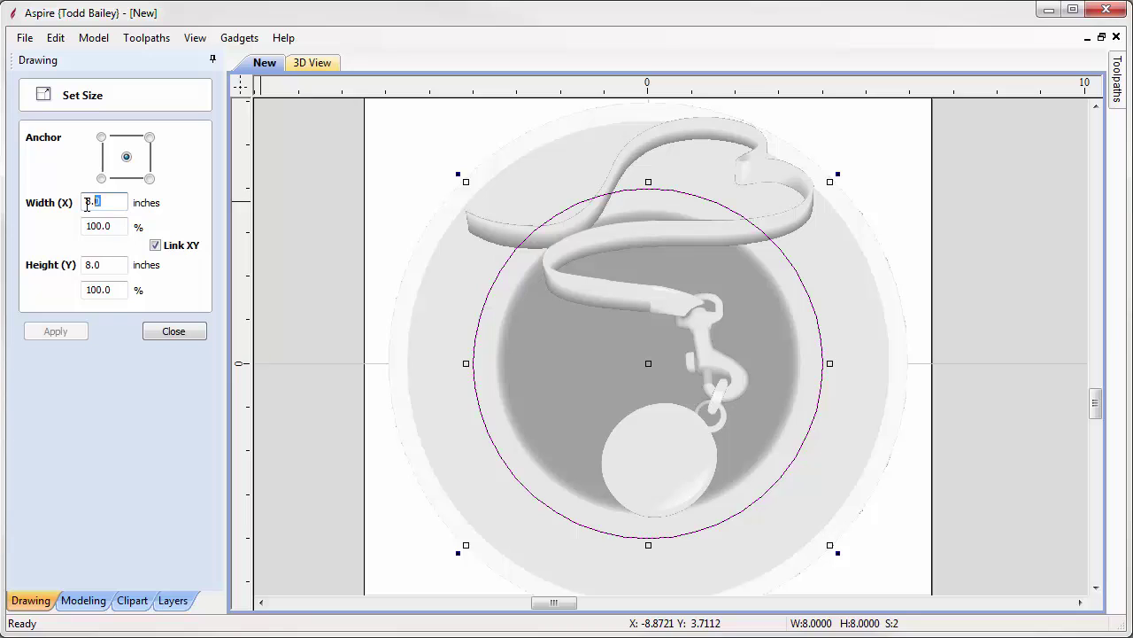
{"action": "type", "text": "10"}
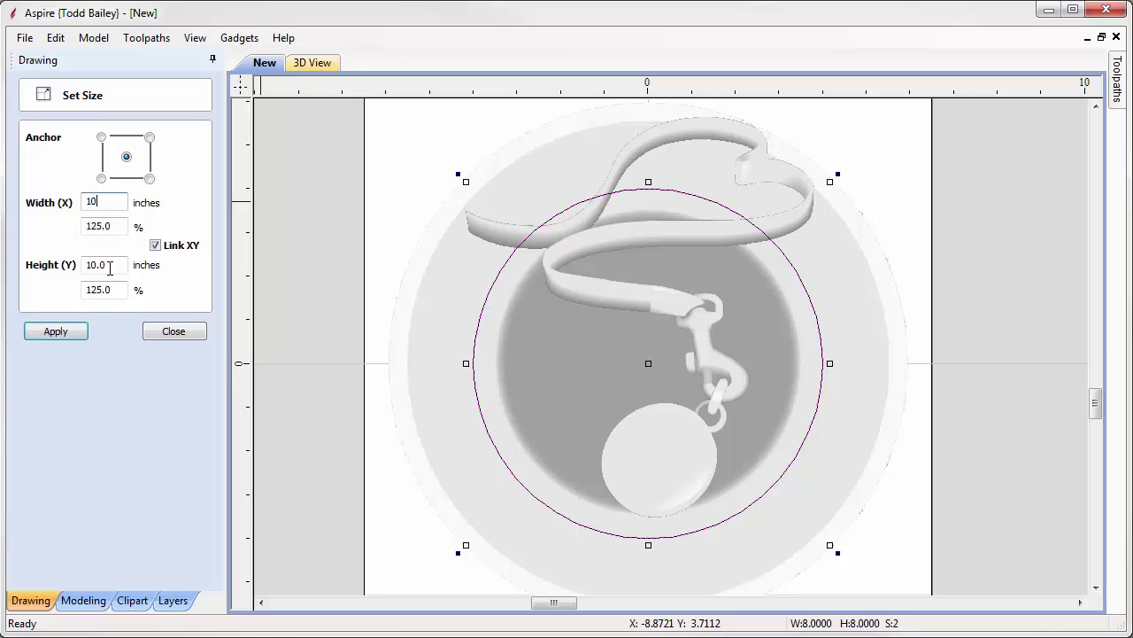
{"action": "left_click", "coordinate": [75, 332]}
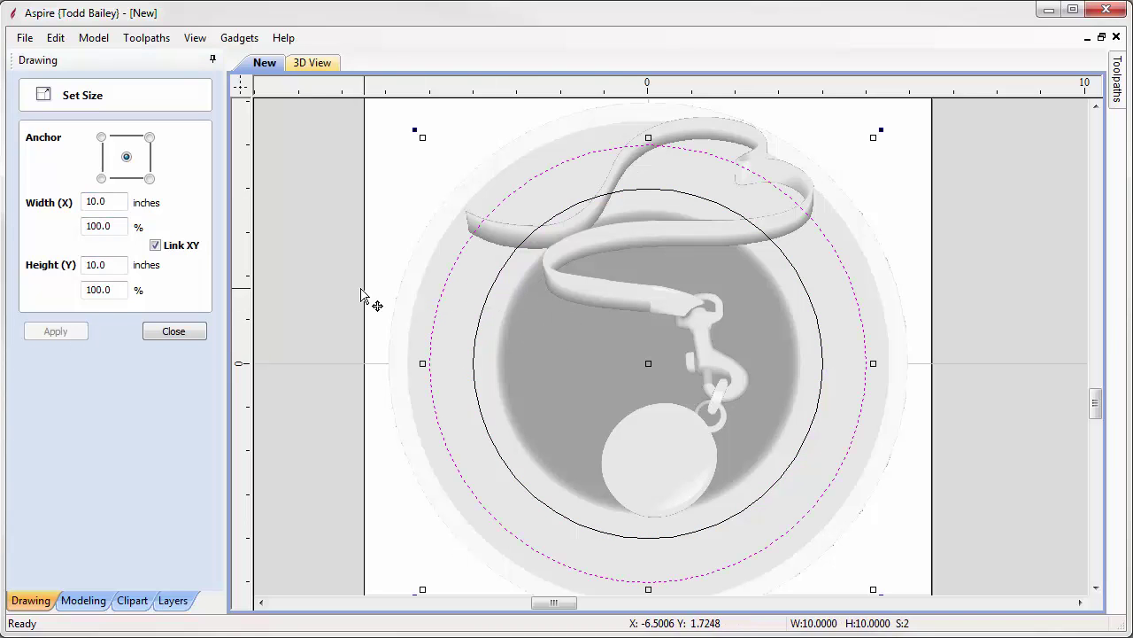
{"action": "left_click", "coordinate": [189, 336]}
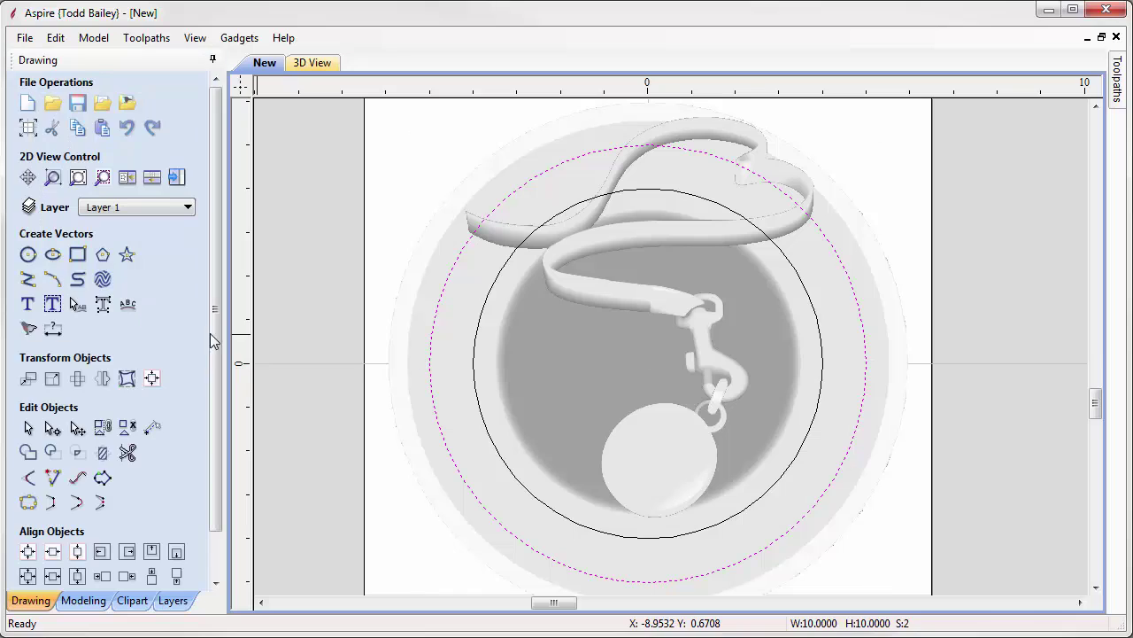
{"action": "left_click", "coordinate": [304, 297]}
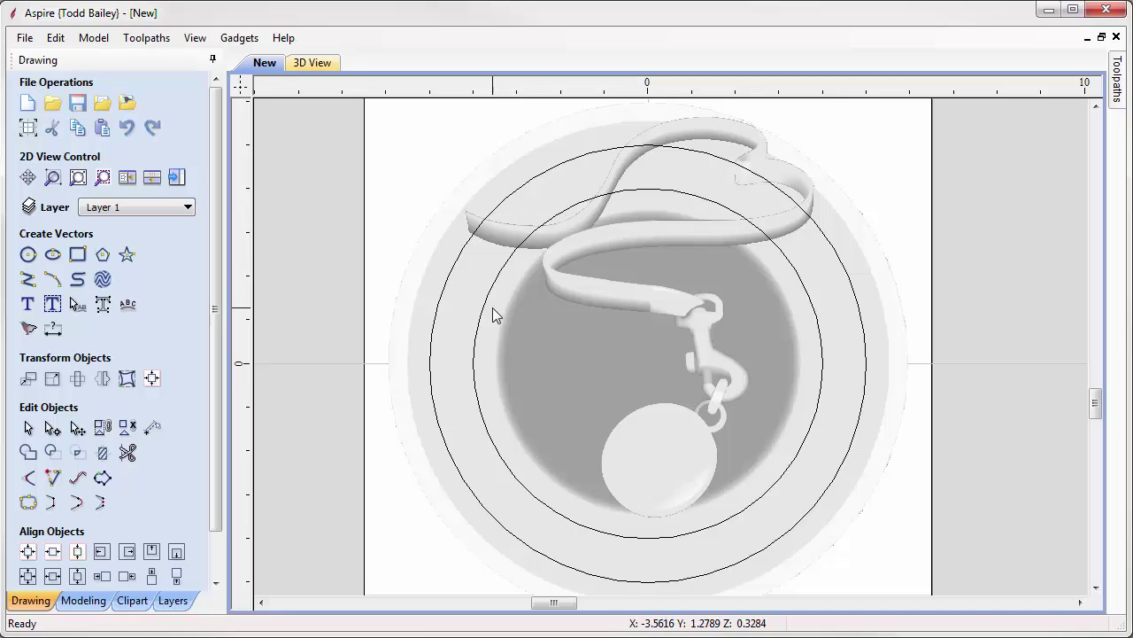
Step: Set the dish component's fading of non-selected bitmap to 0%
{"action": "left_click", "coordinate": [477, 334]}
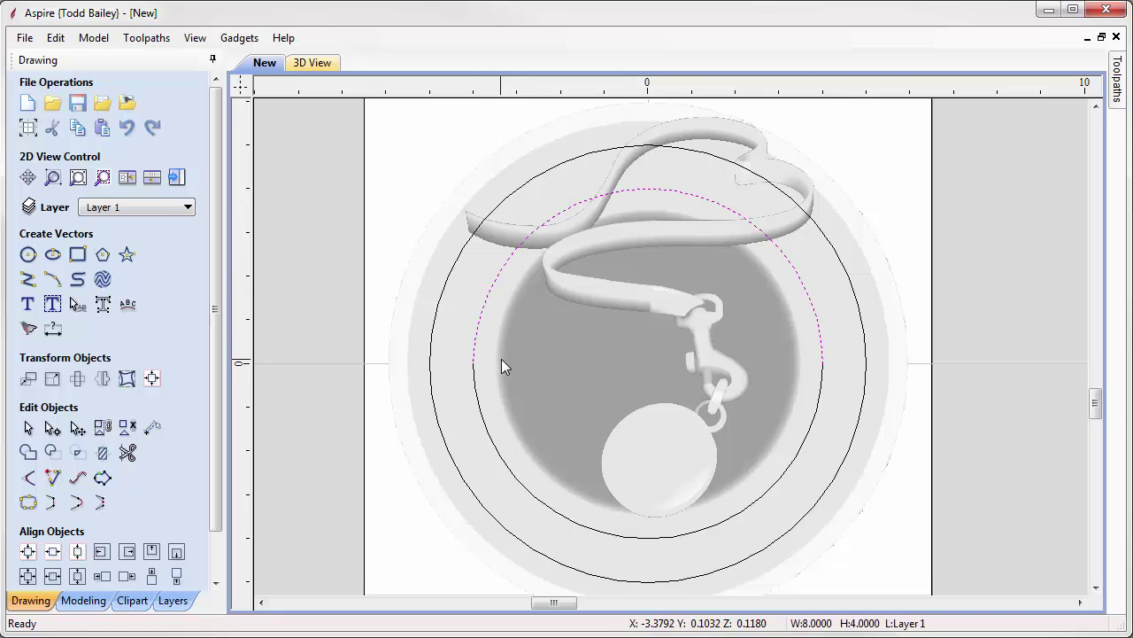
{"action": "left_click", "coordinate": [510, 338]}
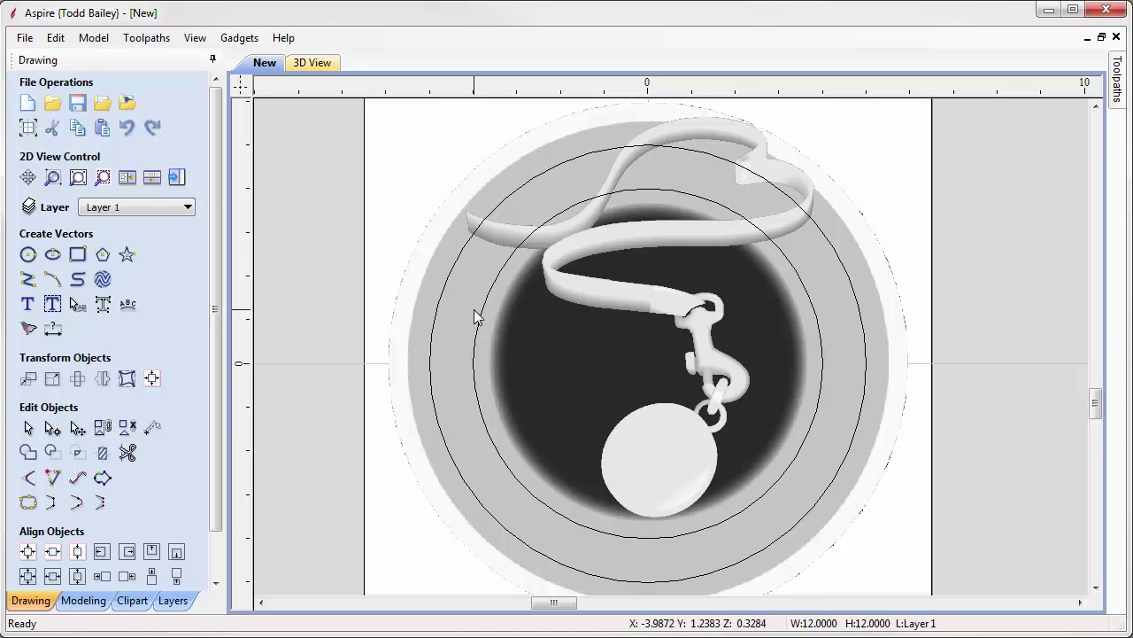
{"action": "left_click", "coordinate": [417, 139]}
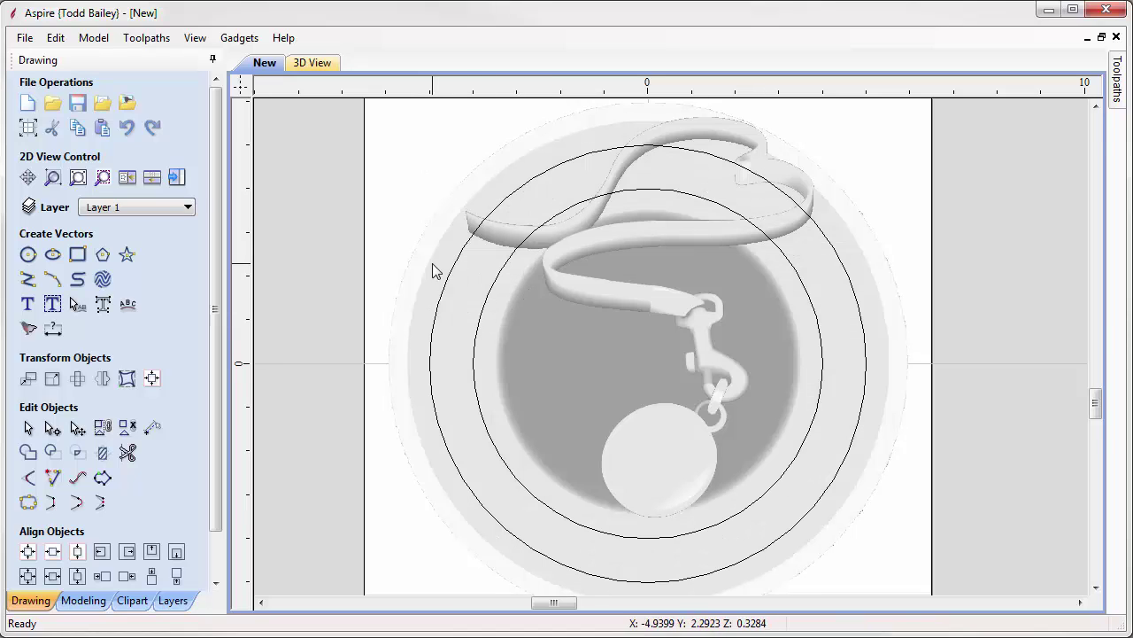
{"action": "left_click", "coordinate": [493, 322]}
{"action": "right_click", "coordinate": [493, 322]}
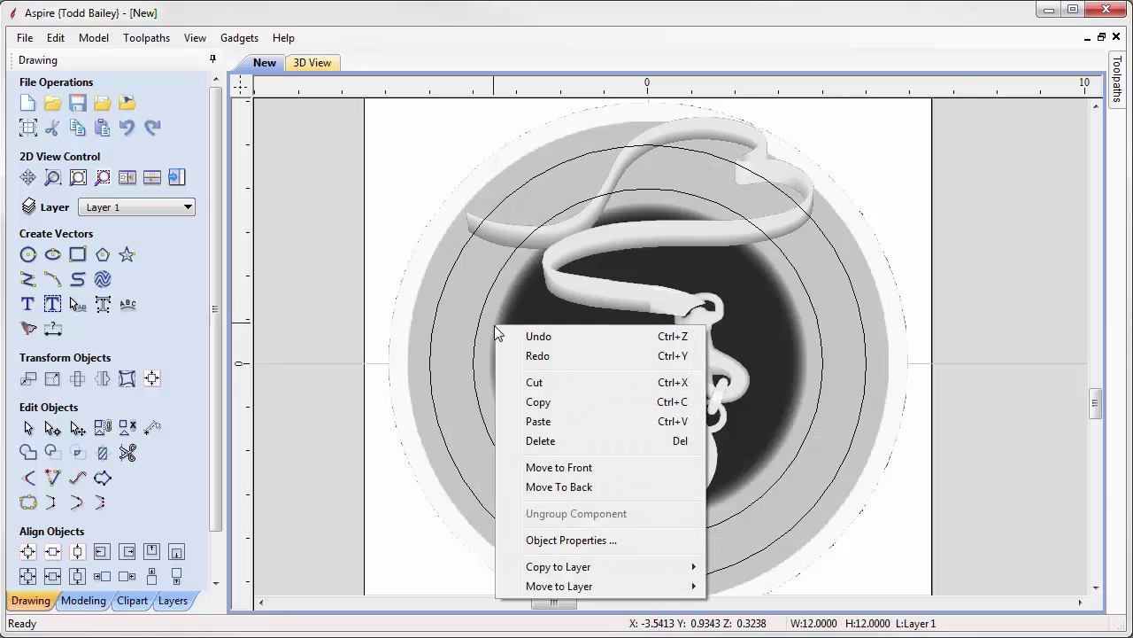
{"action": "left_click", "coordinate": [549, 540]}
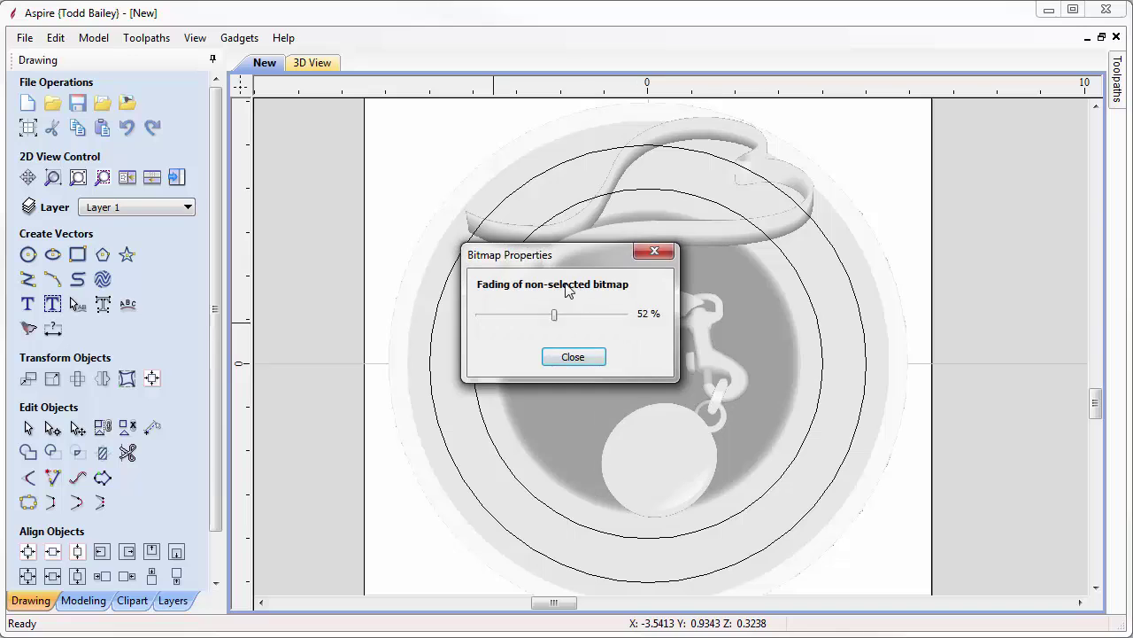
{"action": "left_click_drag", "start_coordinate": [555, 320], "coordinate": [484, 326]}
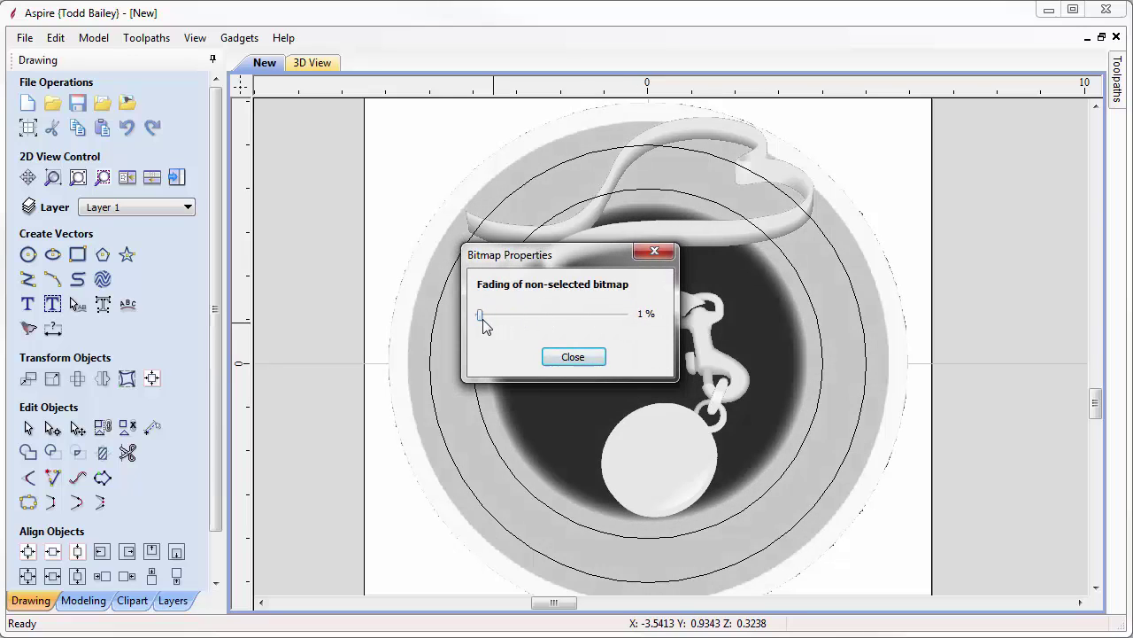
{"action": "left_click", "coordinate": [571, 358]}
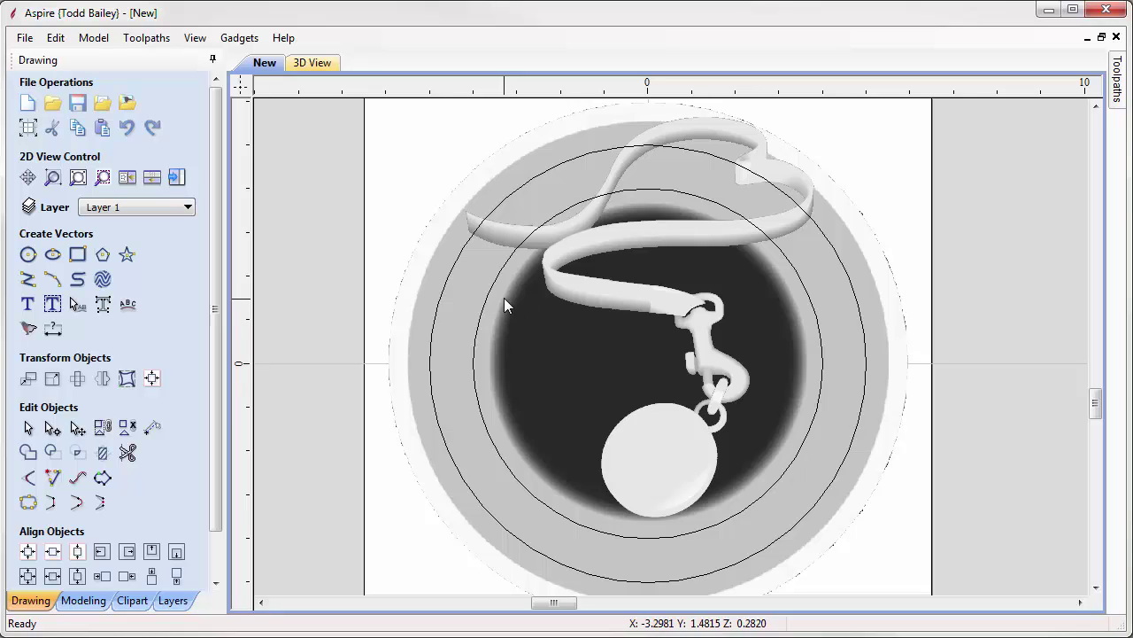
Step: Set the dish component's fading of non-selected bitmap back to 52%
{"action": "right_click", "coordinate": [470, 305]}
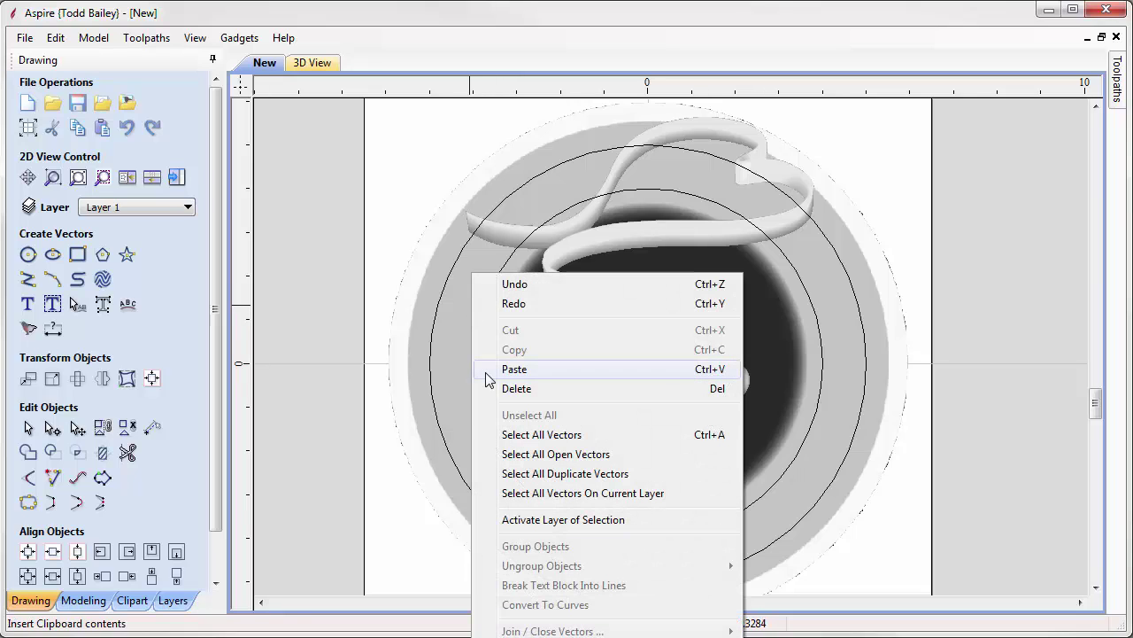
{"action": "left_click", "coordinate": [447, 416]}
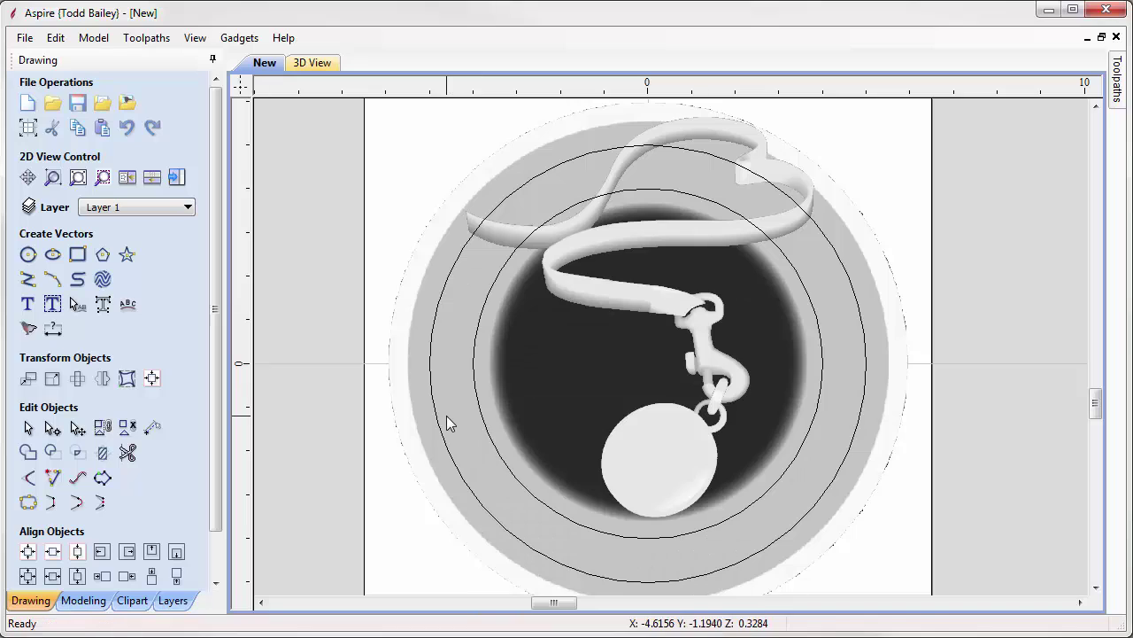
{"action": "left_click", "coordinate": [447, 416]}
{"action": "right_click", "coordinate": [450, 418]}
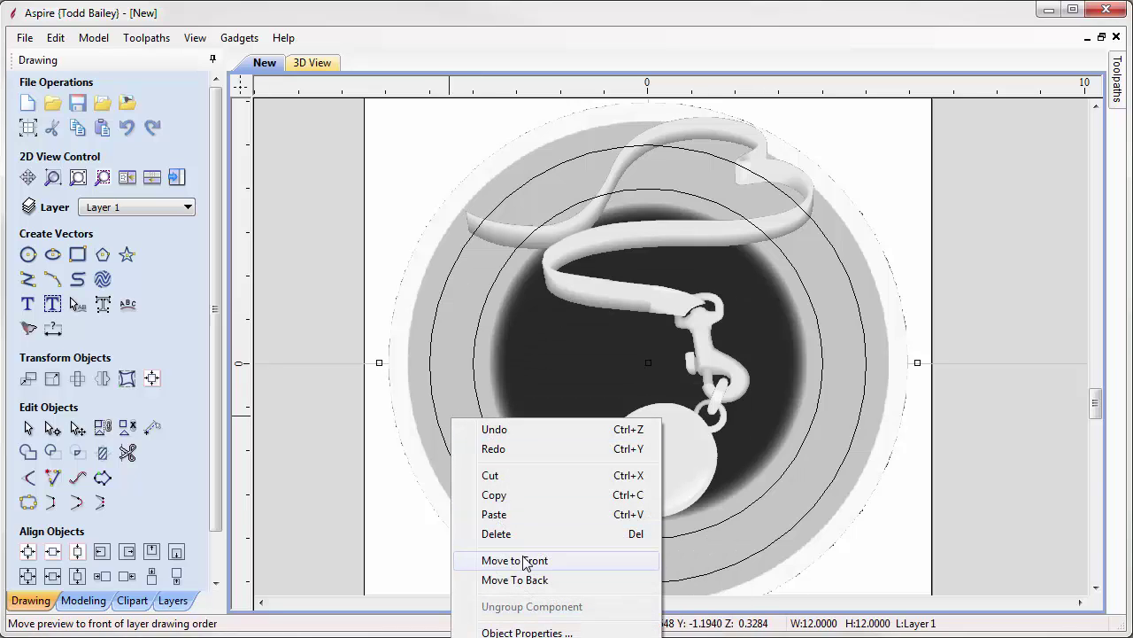
{"action": "left_click", "coordinate": [522, 632]}
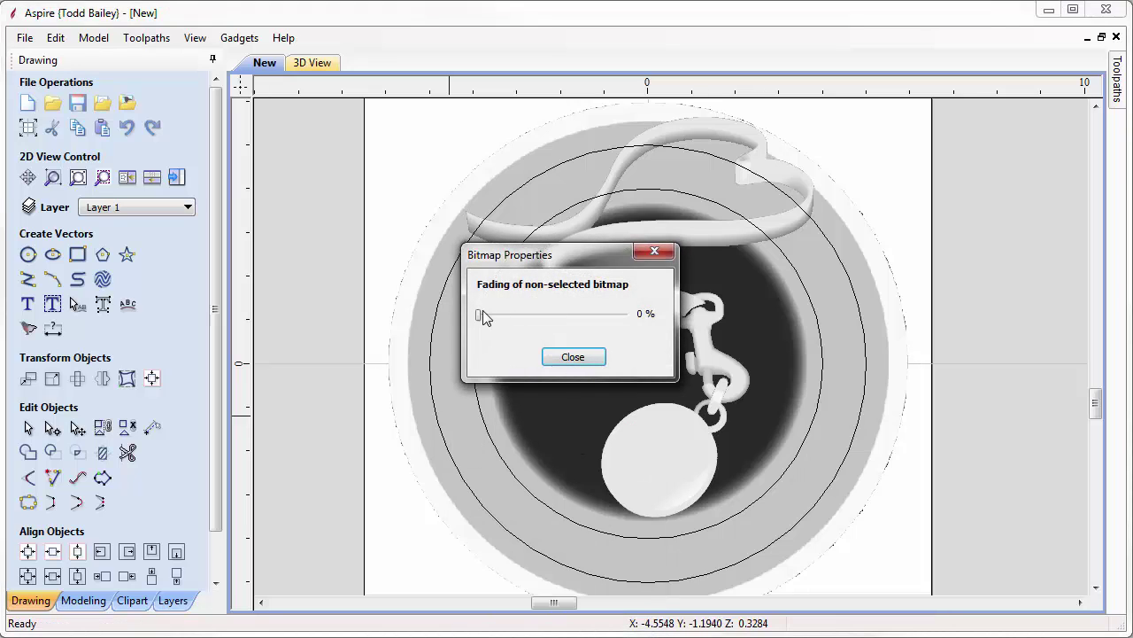
{"action": "left_click_drag", "start_coordinate": [485, 318], "coordinate": [559, 324]}
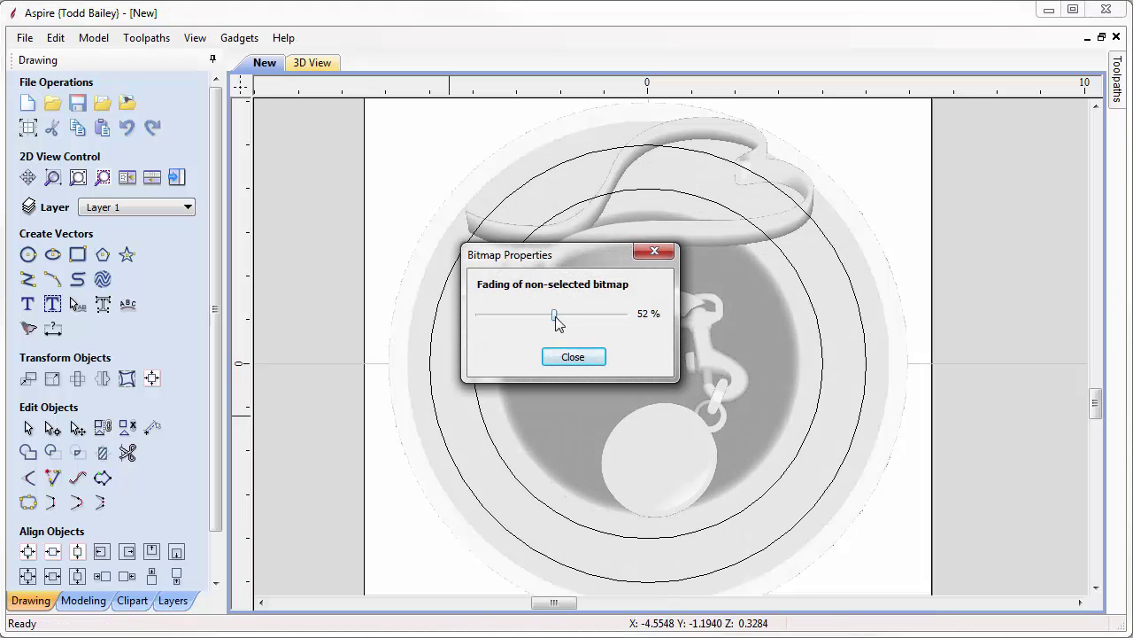
{"action": "left_click", "coordinate": [573, 357]}
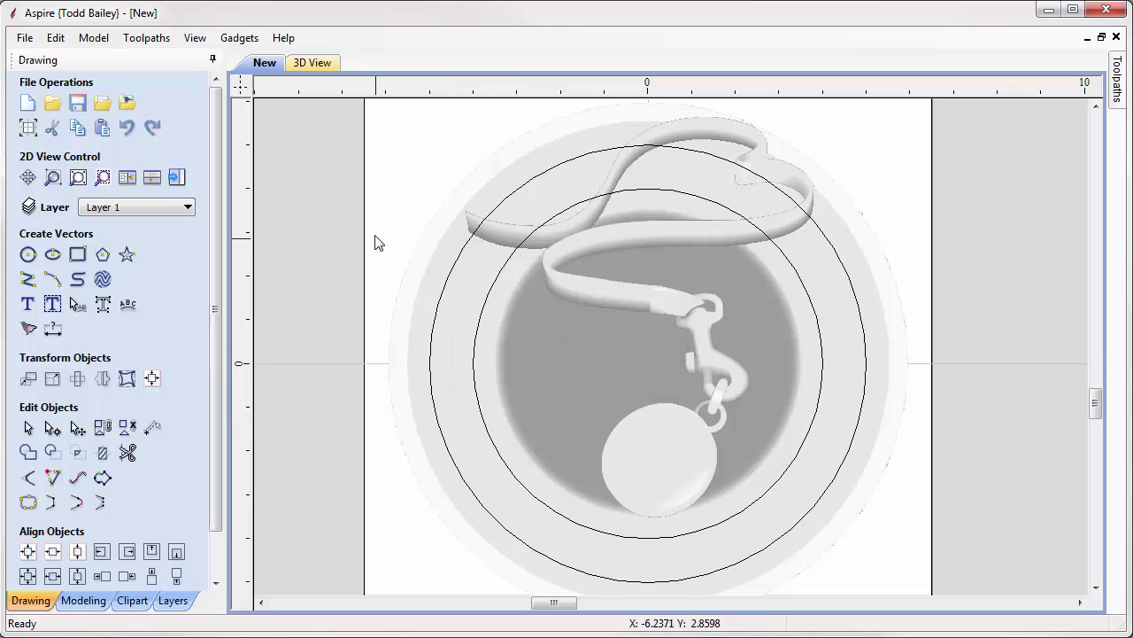
Step: Create the centred bold Andalus text "I think of you everyday," at a height of 8.058 inches, anchored at X 0, Y 0
{"action": "left_click", "coordinate": [27, 304]}
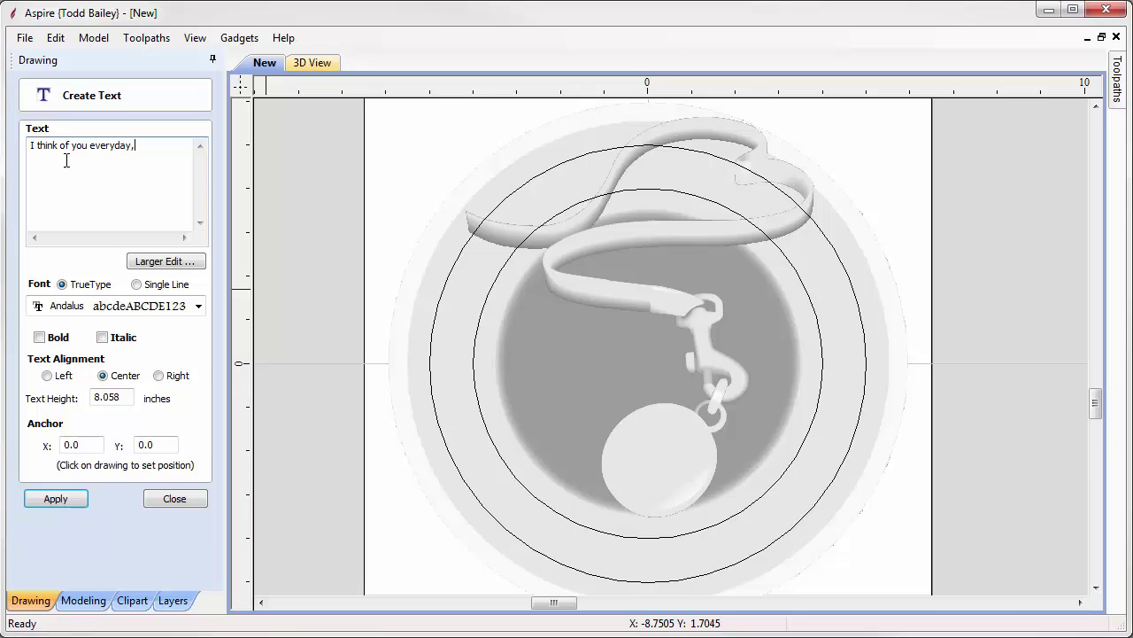
{"action": "left_click", "coordinate": [39, 337]}
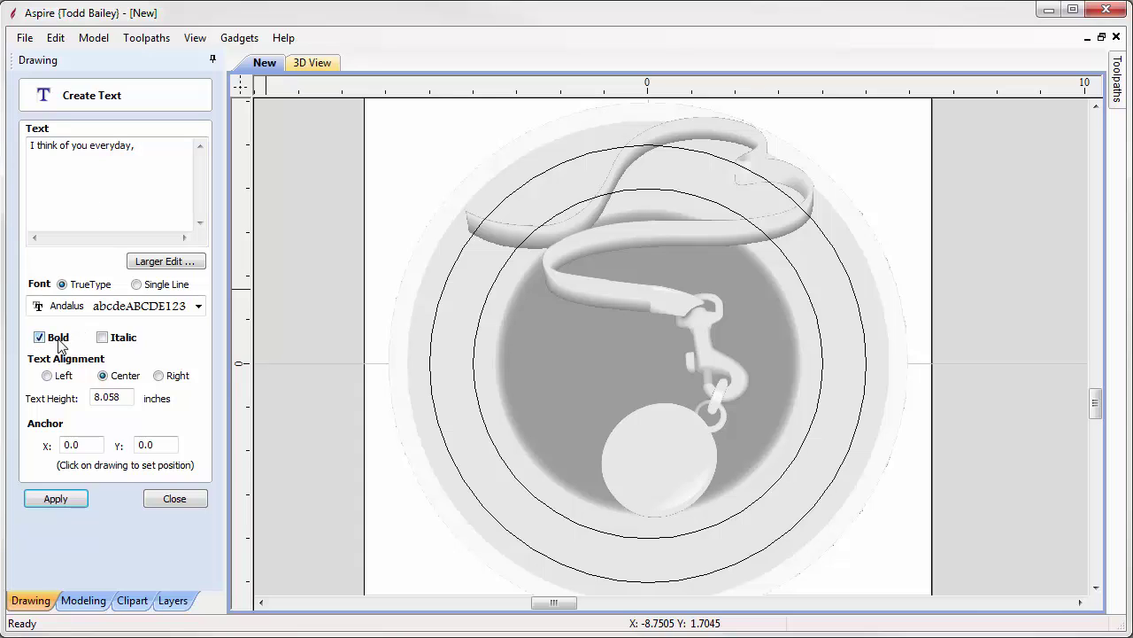
{"action": "left_click", "coordinate": [68, 503]}
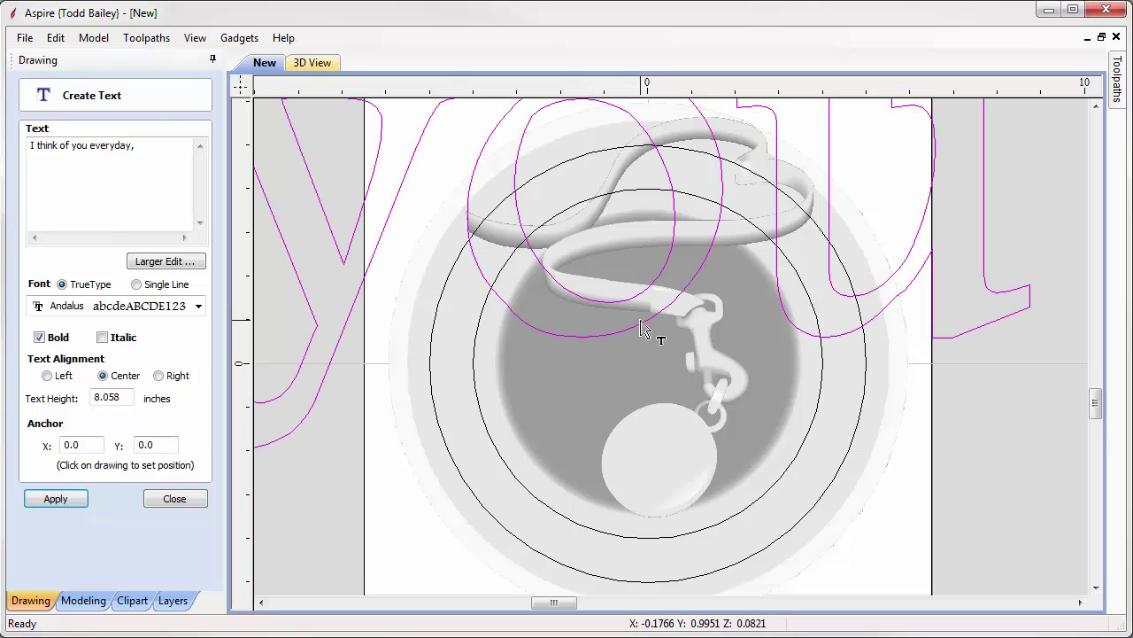
Step: Set the height of the text "I think of you everyday," to 1 inch
{"action": "left_click_drag", "start_coordinate": [124, 397], "coordinate": [80, 395]}
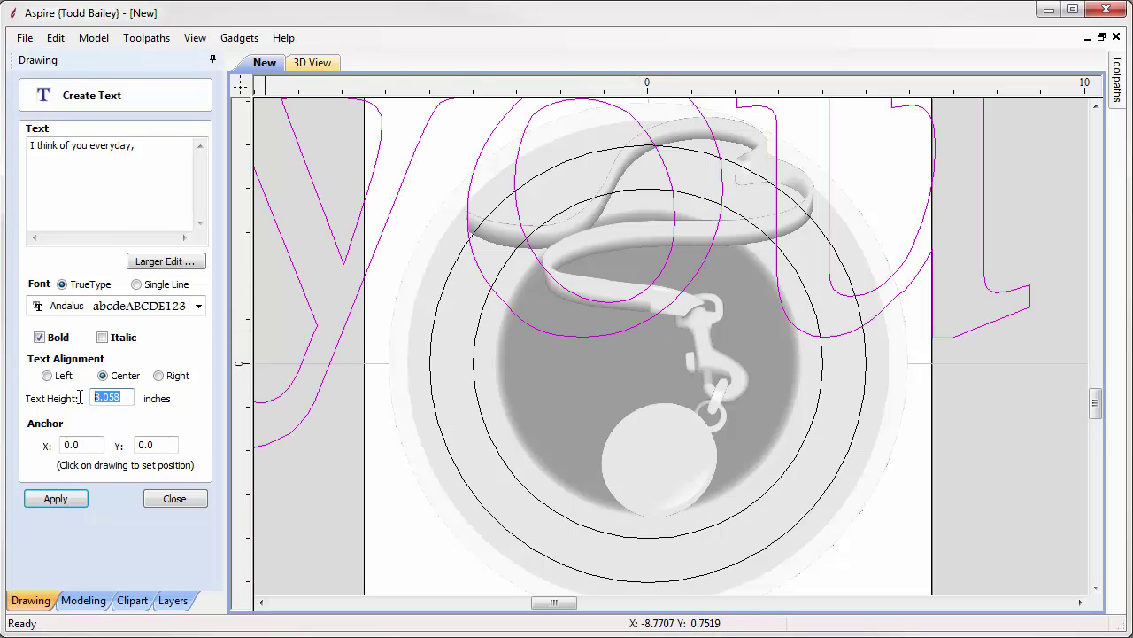
{"action": "type", "text": "1"}
{"action": "left_click", "coordinate": [53, 498]}
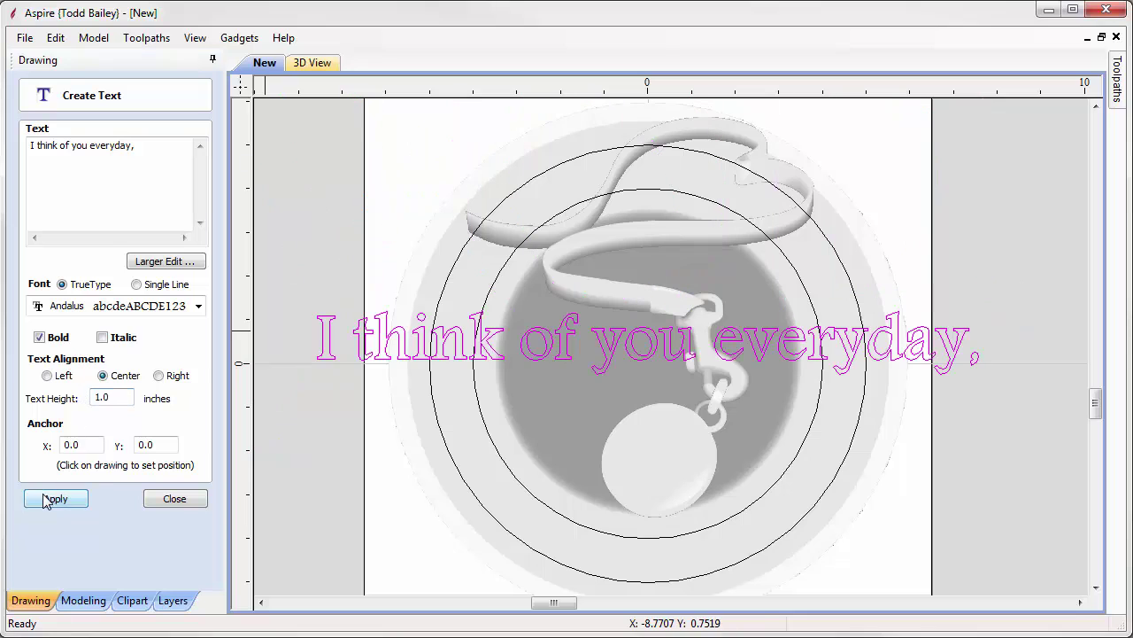
Step: Move "I think of you everyday," over the upper arcs, scale it to about 11.8 by 1.13 inches and centre it horizontally by eye
{"action": "left_click", "coordinate": [638, 370]}
{"action": "left_click_drag", "start_coordinate": [653, 373], "coordinate": [660, 211]}
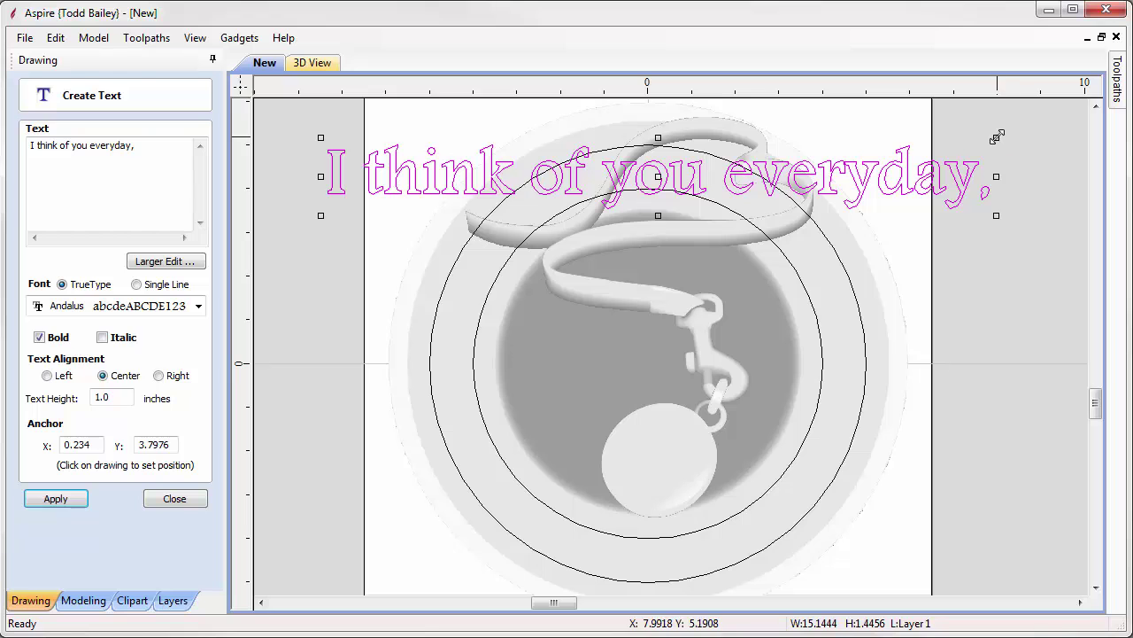
{"action": "left_click_drag", "start_coordinate": [996, 137], "coordinate": [806, 156]}
{"action": "left_click", "coordinate": [174, 499]}
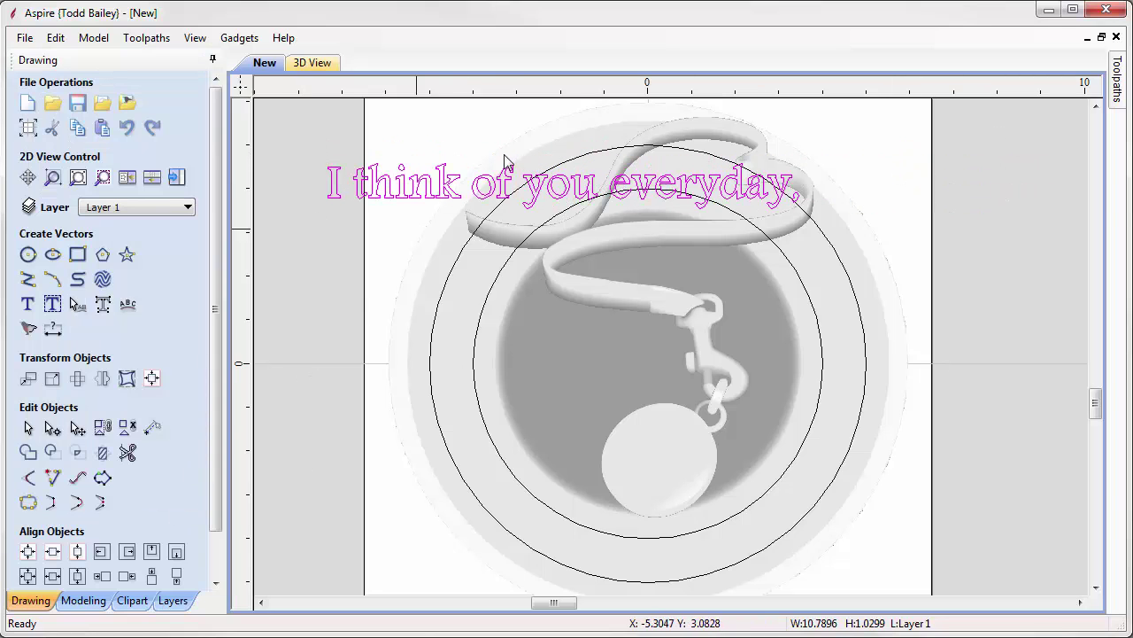
{"action": "left_click", "coordinate": [503, 202]}
{"action": "left_click_drag", "start_coordinate": [502, 202], "coordinate": [633, 173]}
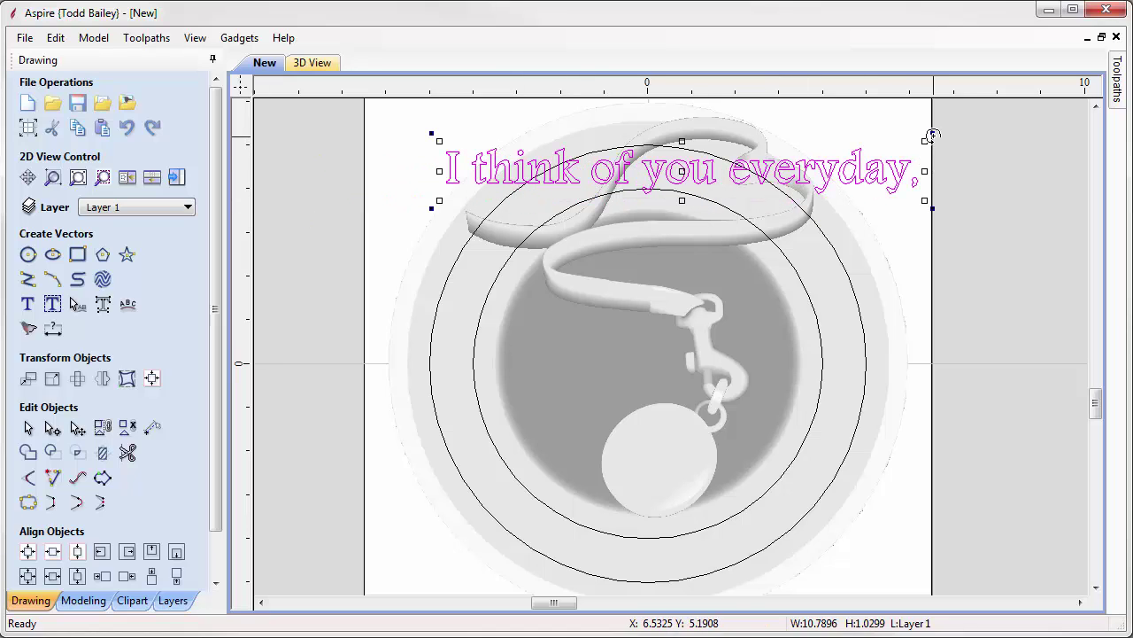
{"action": "left_click_drag", "start_coordinate": [933, 133], "coordinate": [1048, 123]}
{"action": "left_click_drag", "start_coordinate": [708, 175], "coordinate": [639, 182]}
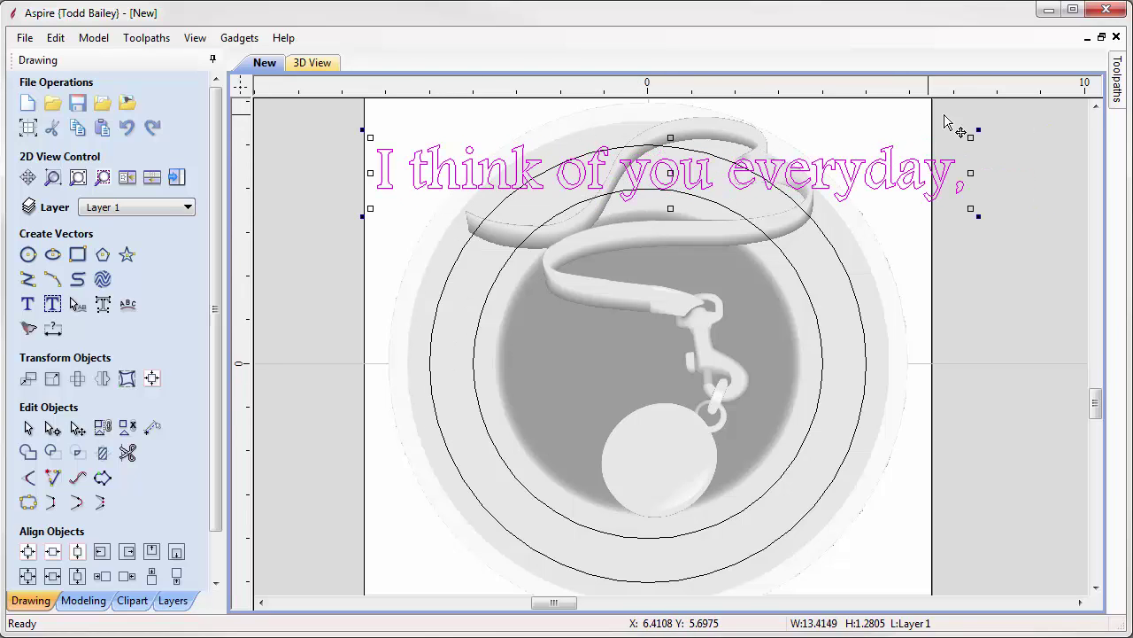
{"action": "left_click_drag", "start_coordinate": [971, 136], "coordinate": [900, 144]}
{"action": "left_click_drag", "start_coordinate": [635, 180], "coordinate": [648, 180]}
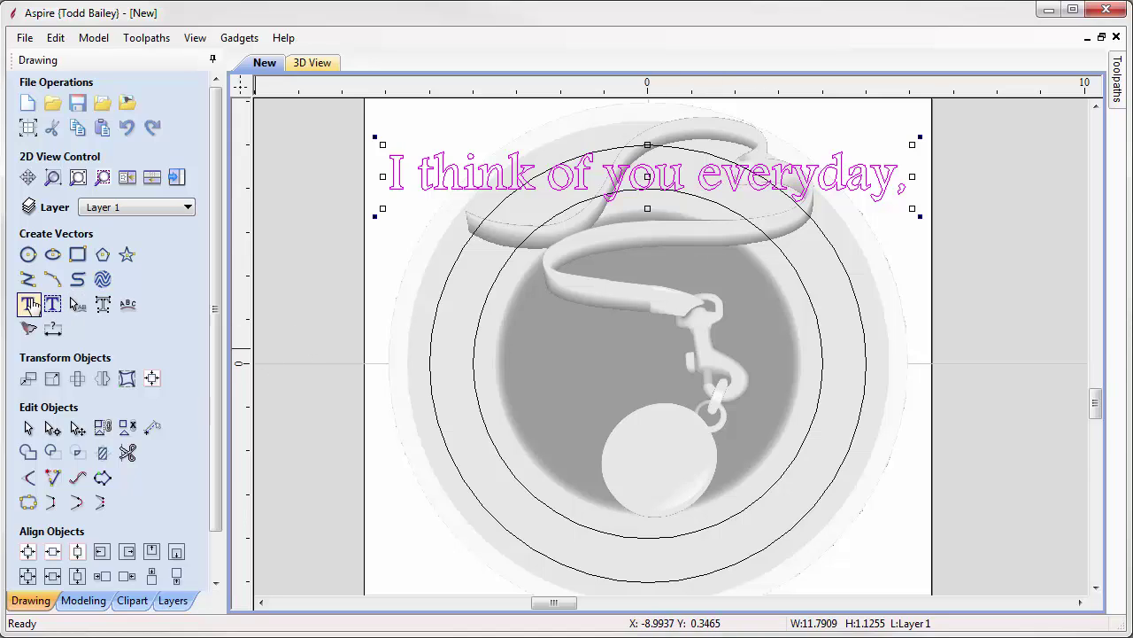
Step: Create the centred bold Andalus text "and I still miss you." at a height of 1 inch, anchored at X 0, Y 0
{"action": "left_click", "coordinate": [30, 303]}
{"action": "left_click", "coordinate": [173, 500]}
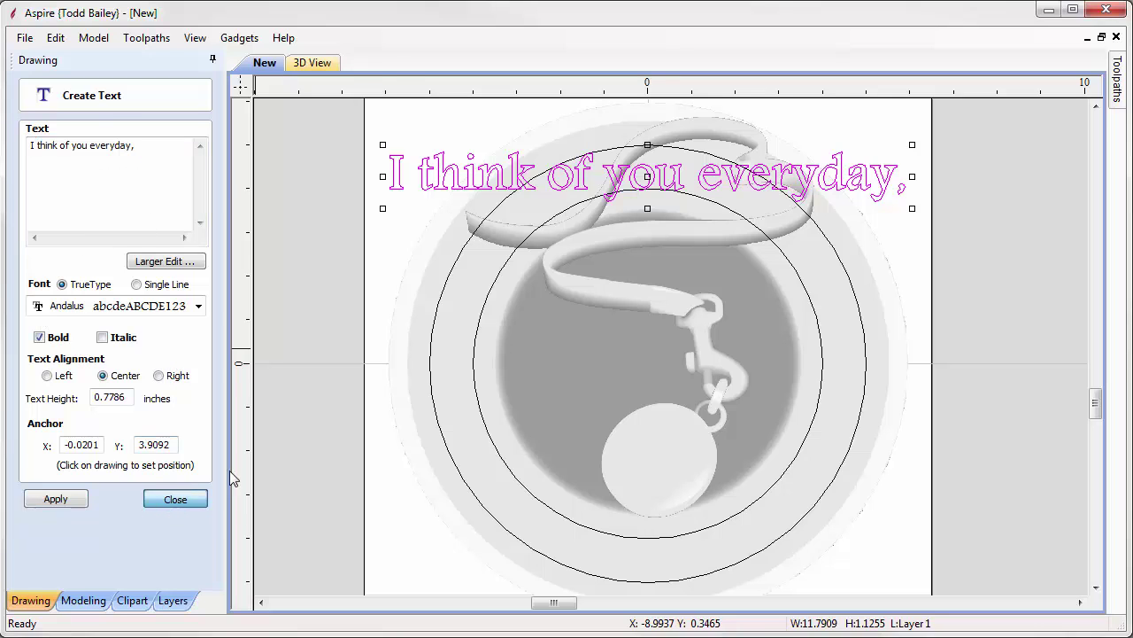
{"action": "left_click", "coordinate": [395, 456]}
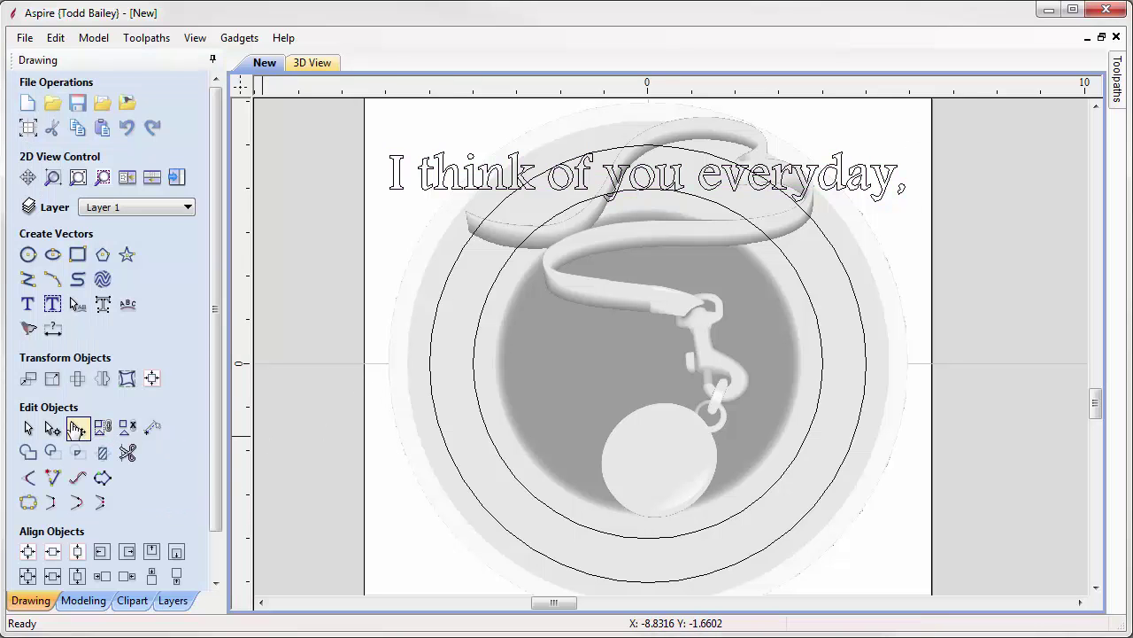
{"action": "left_click", "coordinate": [28, 304]}
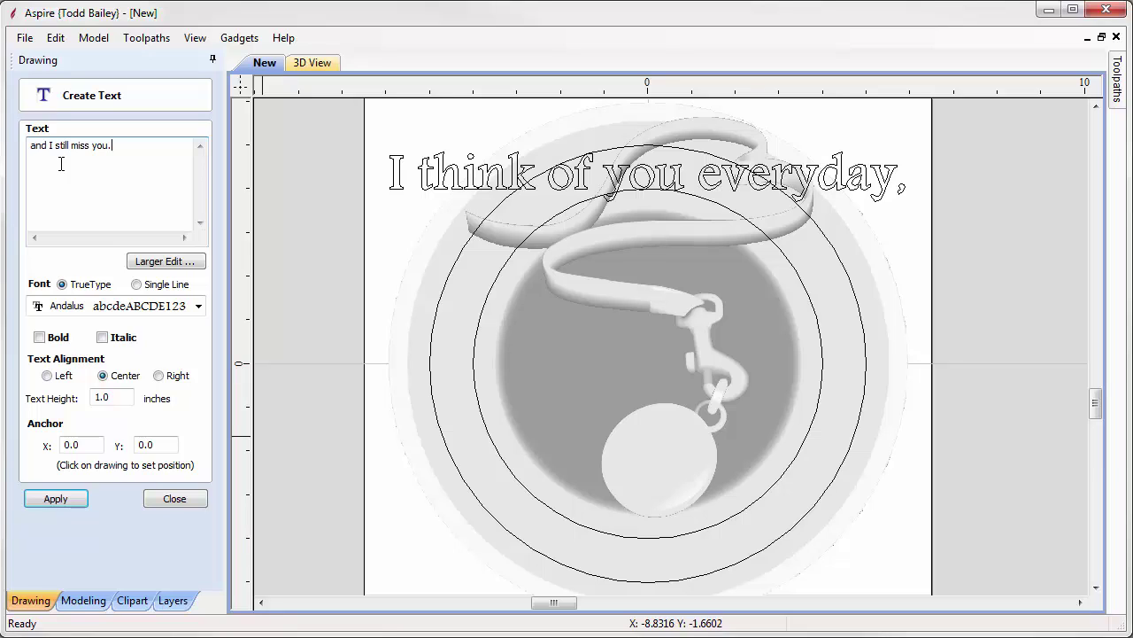
{"action": "left_click", "coordinate": [40, 338]}
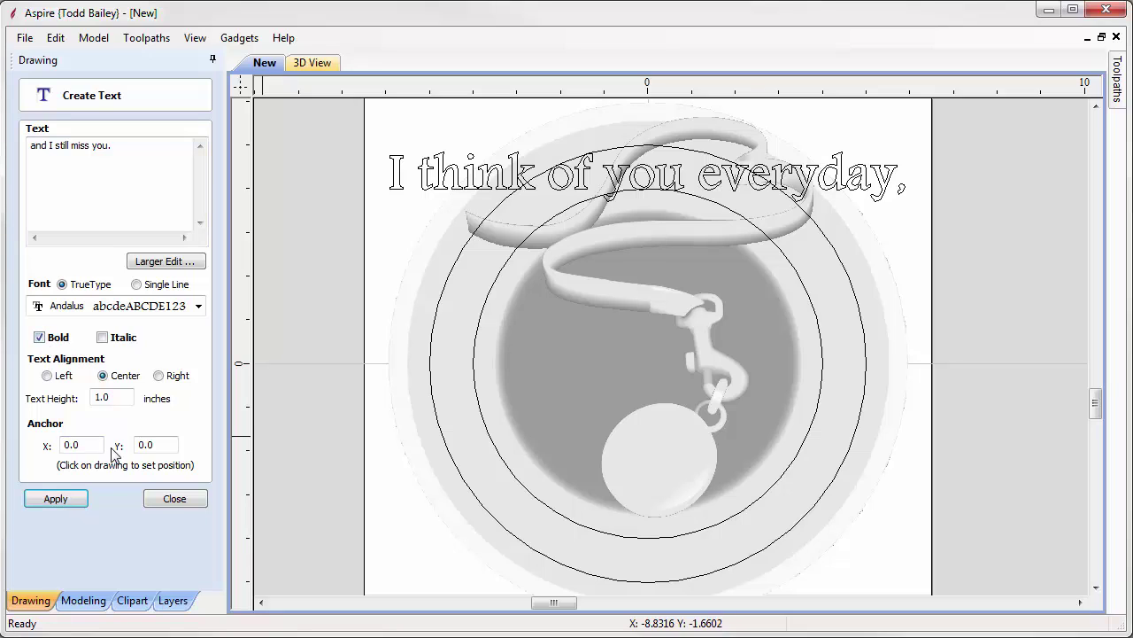
{"action": "left_click", "coordinate": [56, 499]}
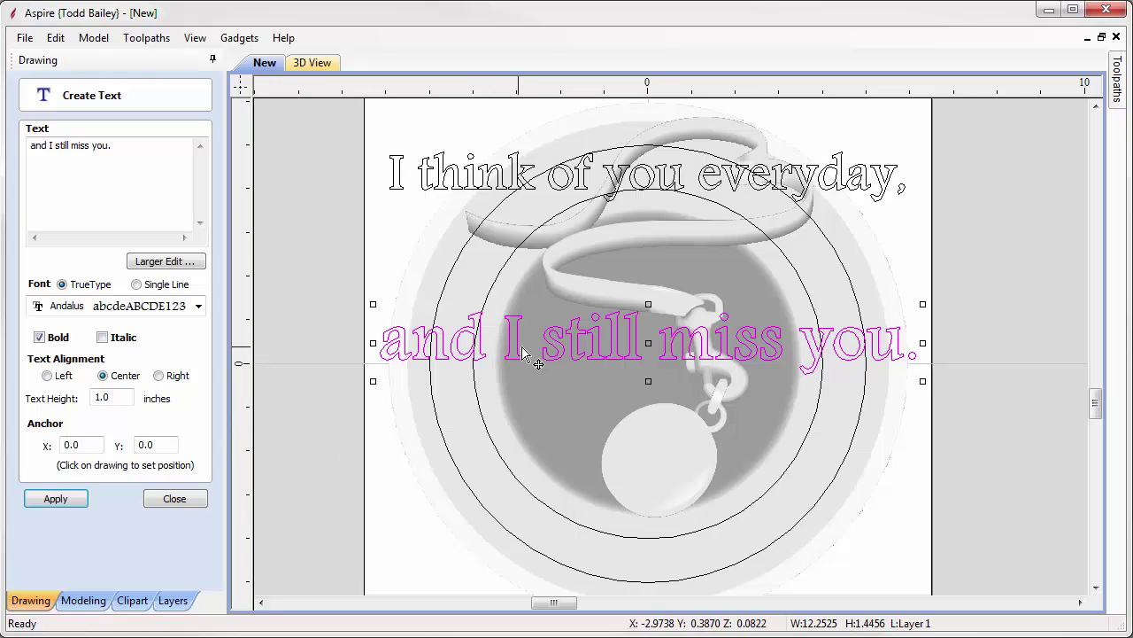
Step: Match the height of "and I still miss you." to the upper text with 0.778 inches and move it down over the lower arcs
{"action": "left_click", "coordinate": [500, 196]}
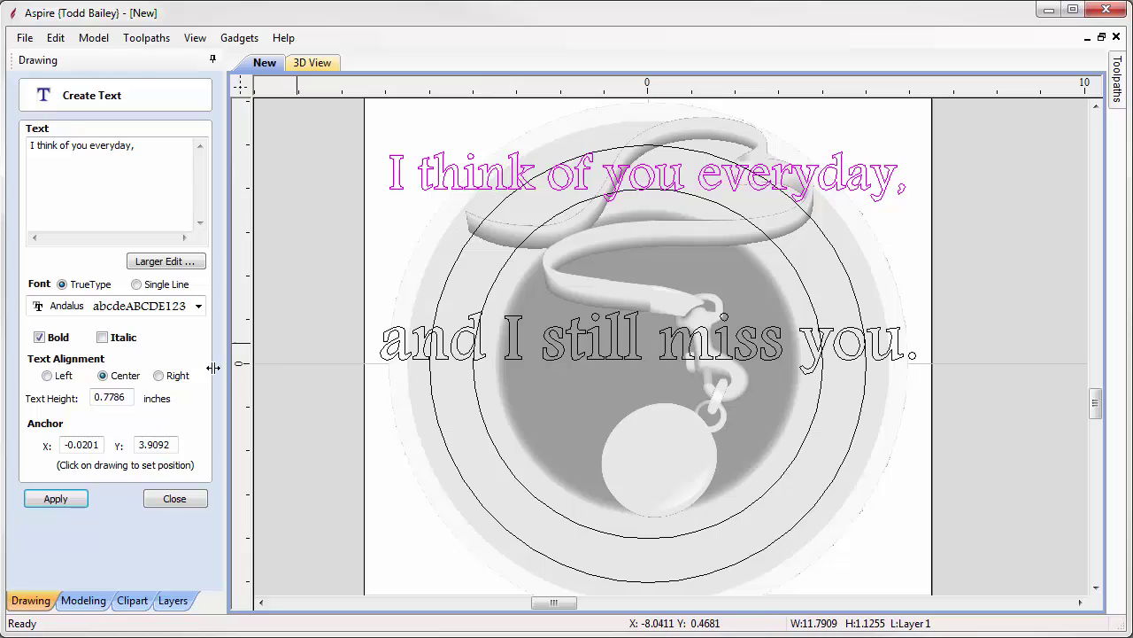
{"action": "left_click", "coordinate": [407, 351]}
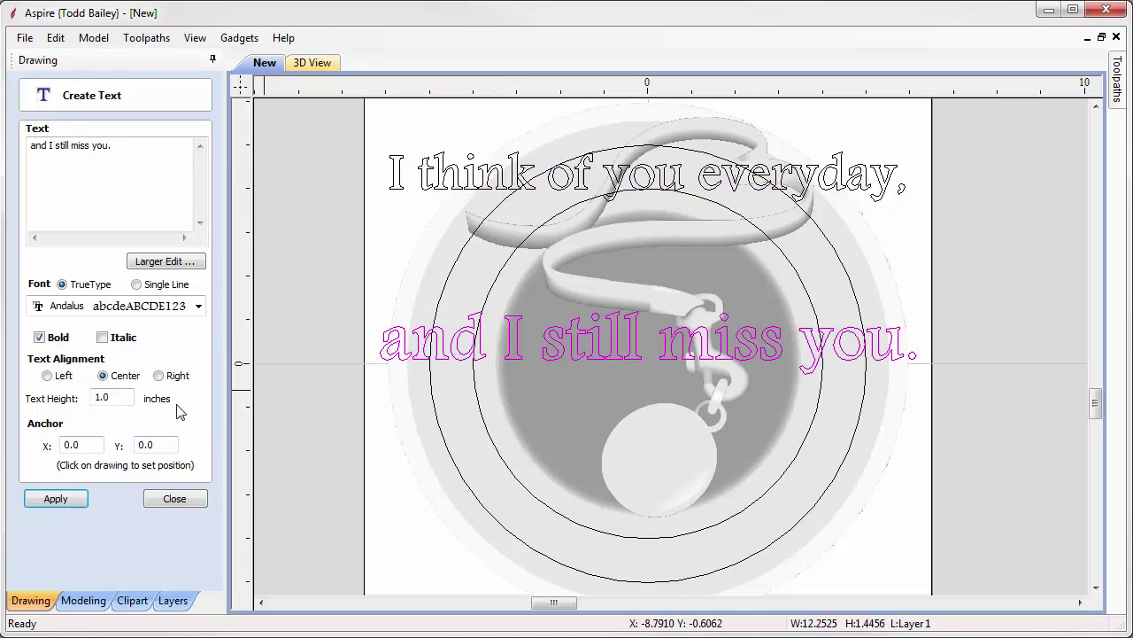
{"action": "double_click", "coordinate": [115, 399]}
{"action": "type", "text": ".778"}
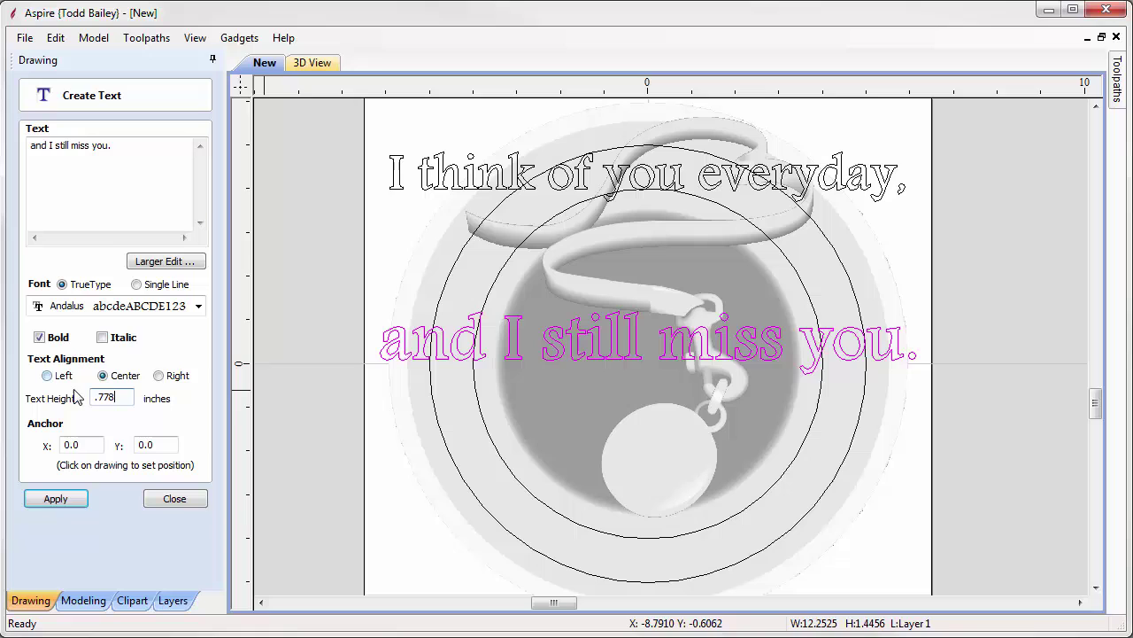
{"action": "left_click", "coordinate": [55, 499]}
{"action": "left_click", "coordinate": [175, 499]}
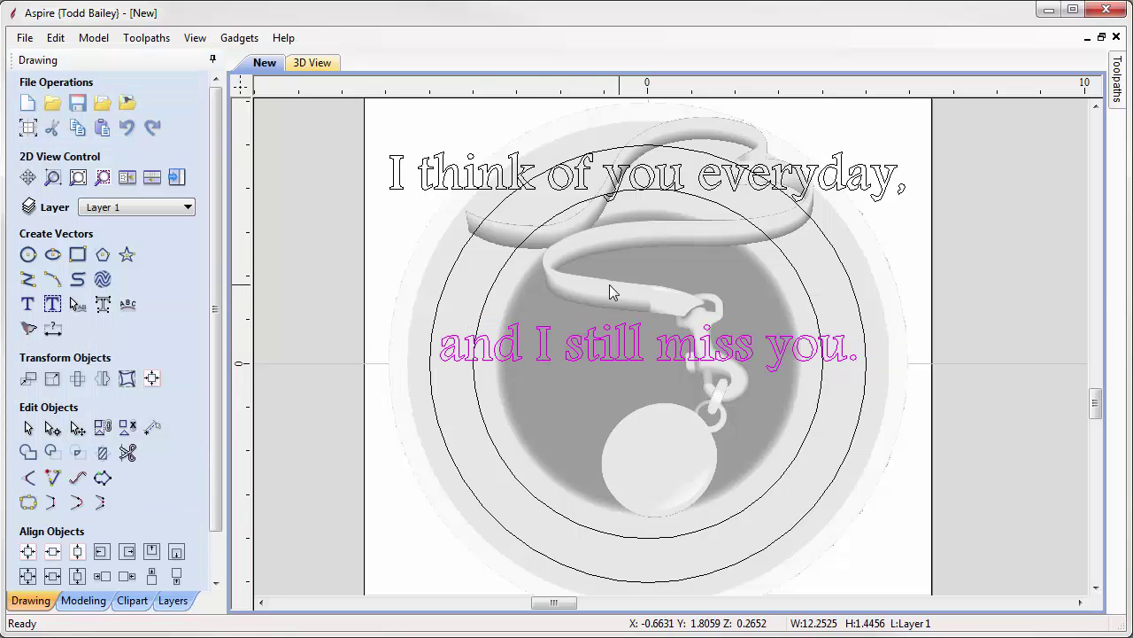
{"action": "left_click", "coordinate": [540, 358]}
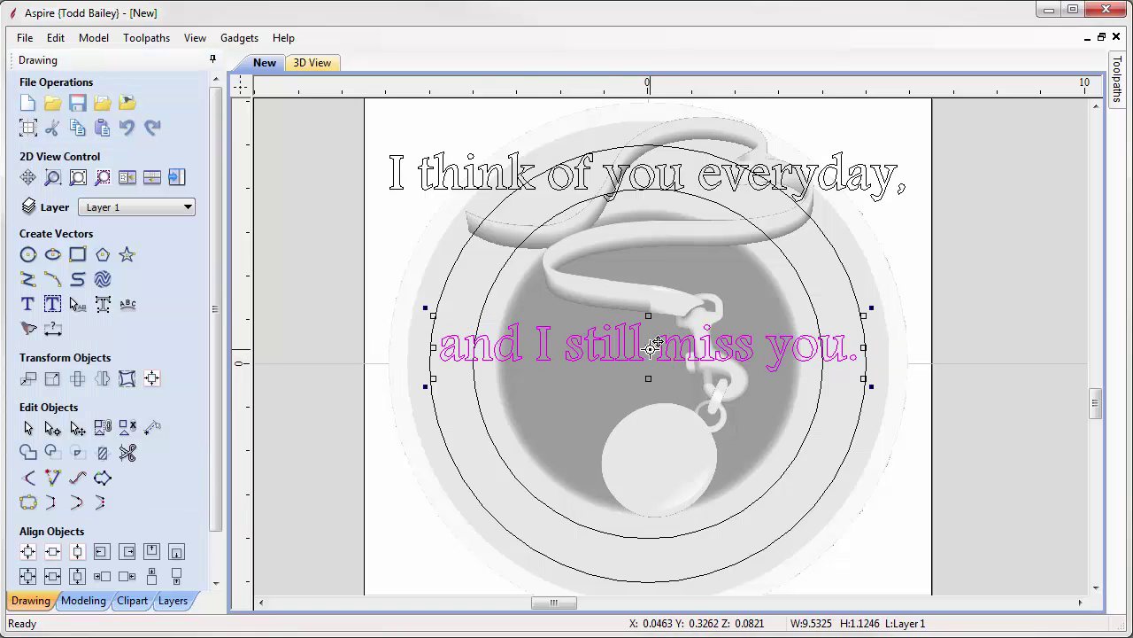
{"action": "left_click_drag", "start_coordinate": [648, 362], "coordinate": [653, 539]}
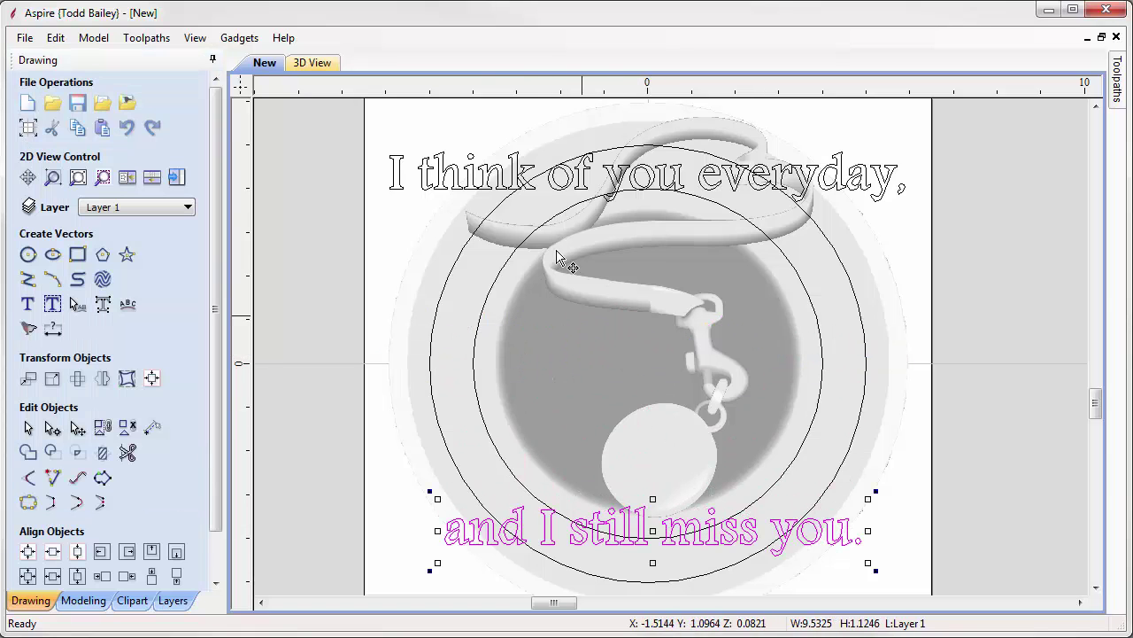
Step: Wrap "I think of you everyday," onto the upper inner arc, scaled to fill 100% of the curve, above the curve and on its other side
{"action": "left_click", "coordinate": [528, 186]}
{"action": "left_click", "coordinate": [490, 301], "text": "shift"}
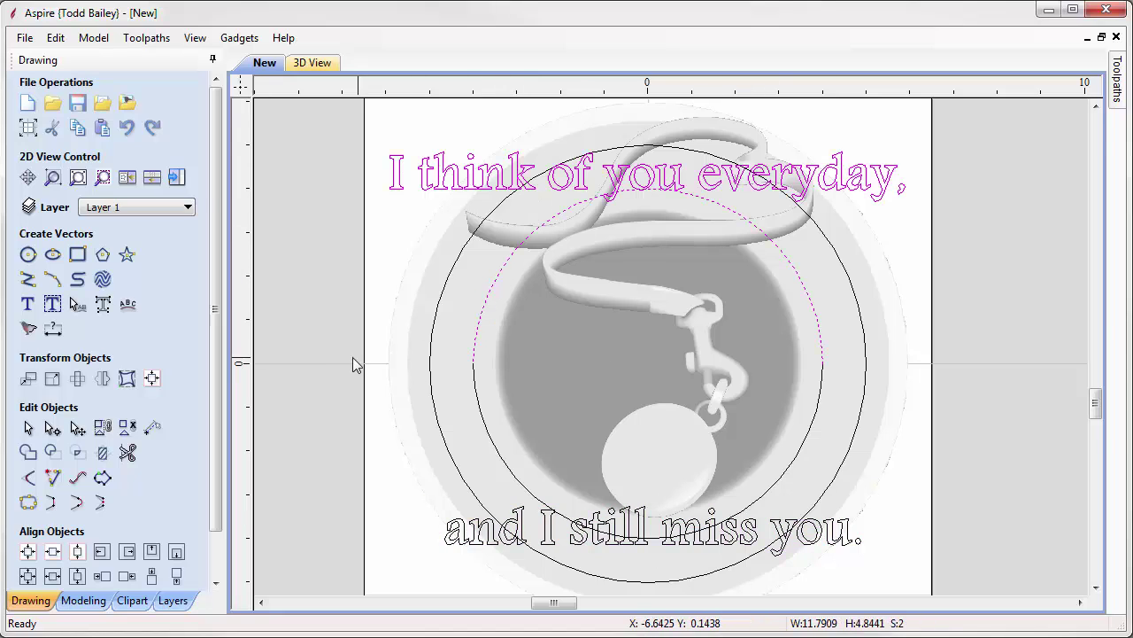
{"action": "left_click", "coordinate": [128, 306]}
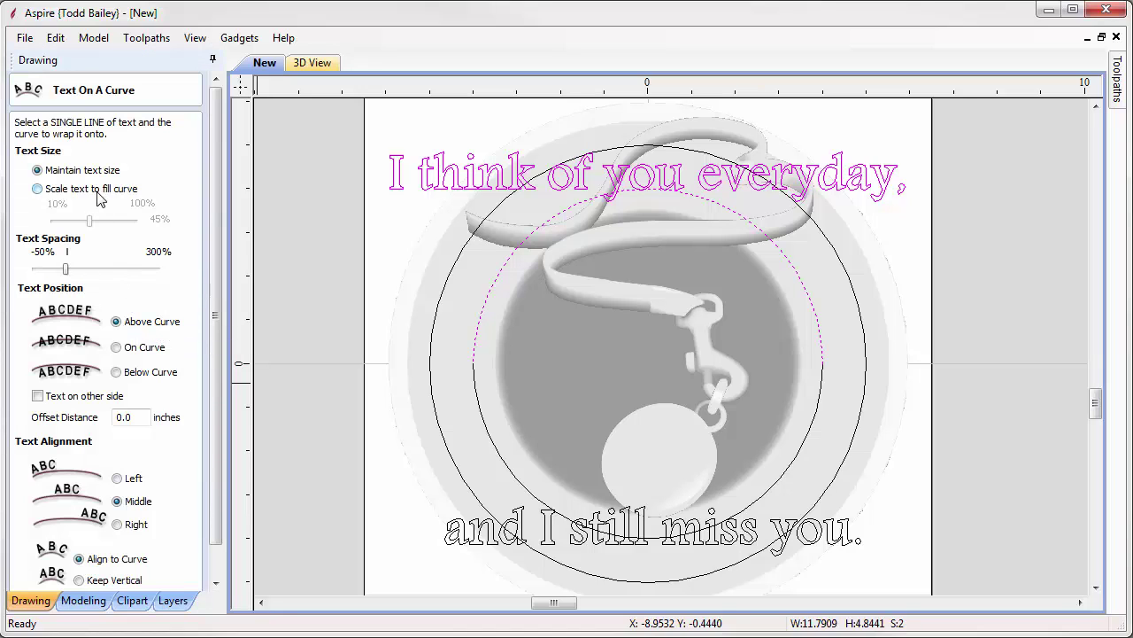
{"action": "scroll", "coordinate": [216, 226], "scroll_direction": "down", "scroll_amount": 1}
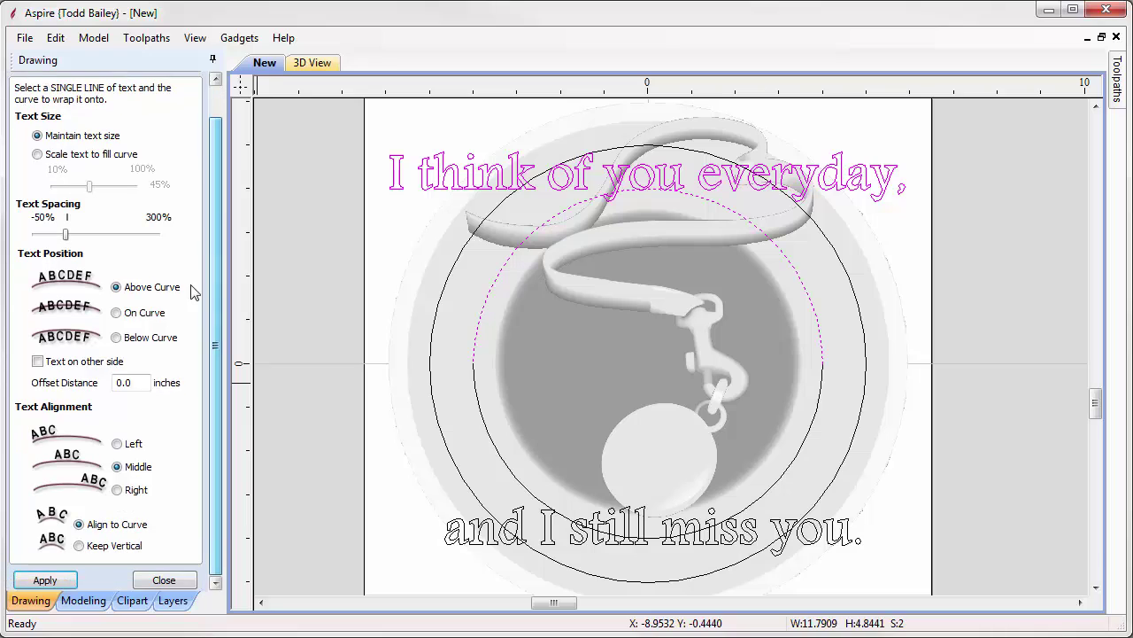
{"action": "left_click", "coordinate": [46, 580]}
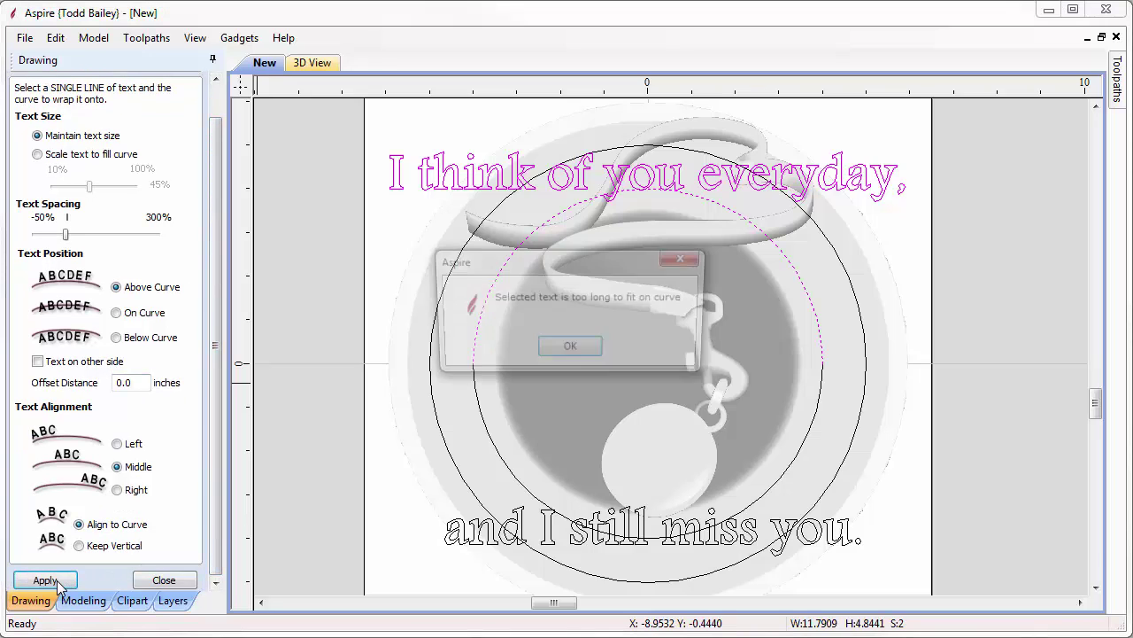
{"action": "left_click", "coordinate": [574, 349]}
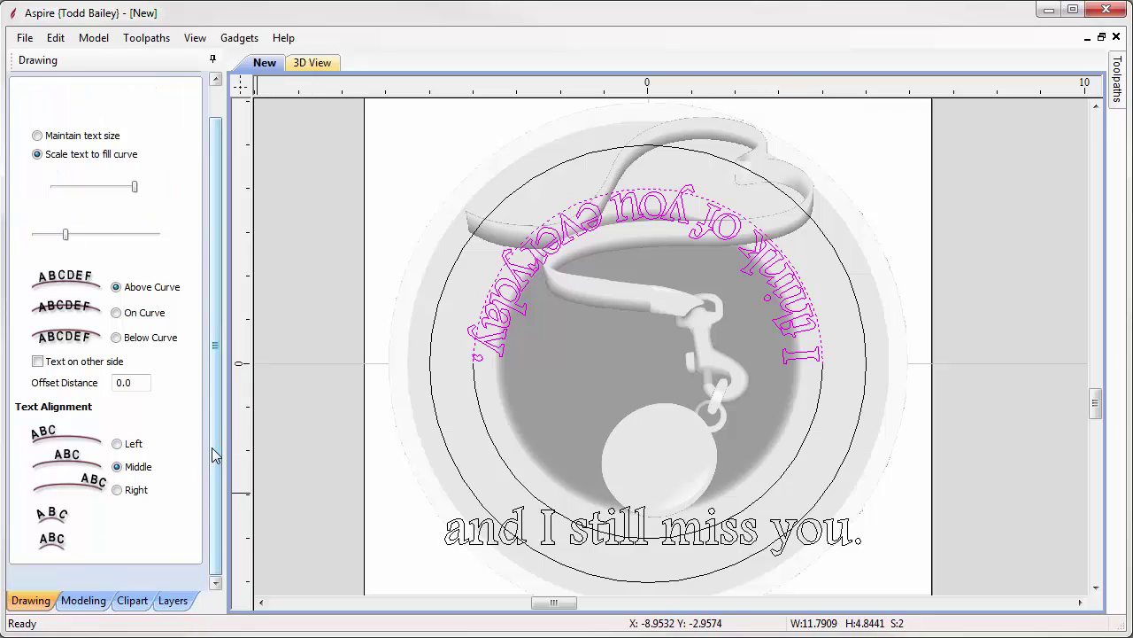
{"action": "left_click", "coordinate": [37, 361]}
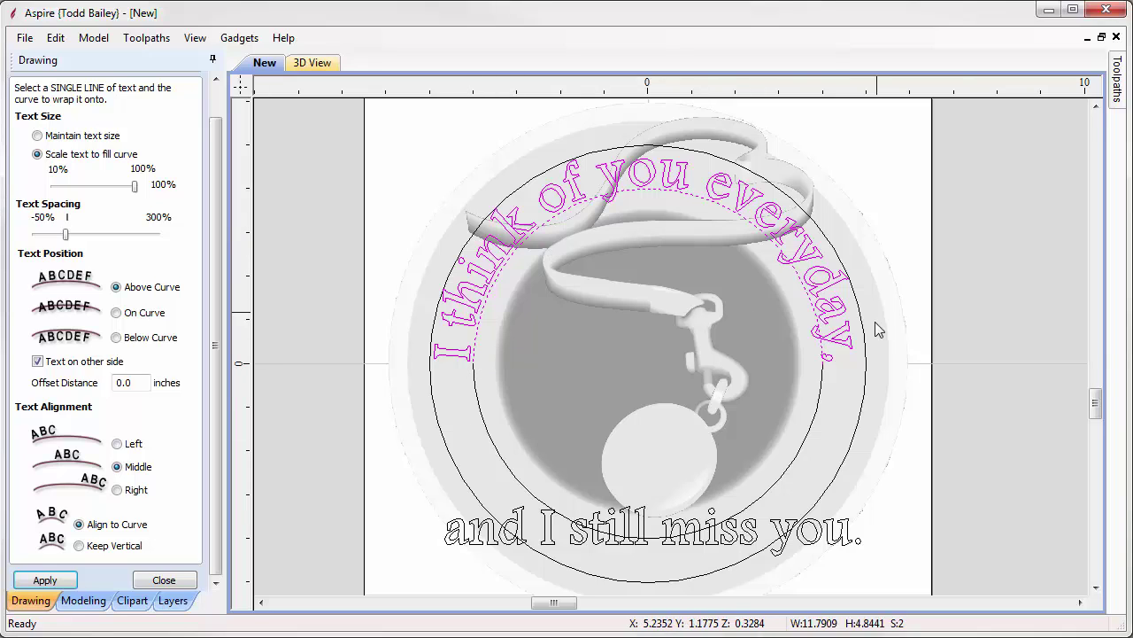
{"action": "left_click", "coordinate": [164, 580]}
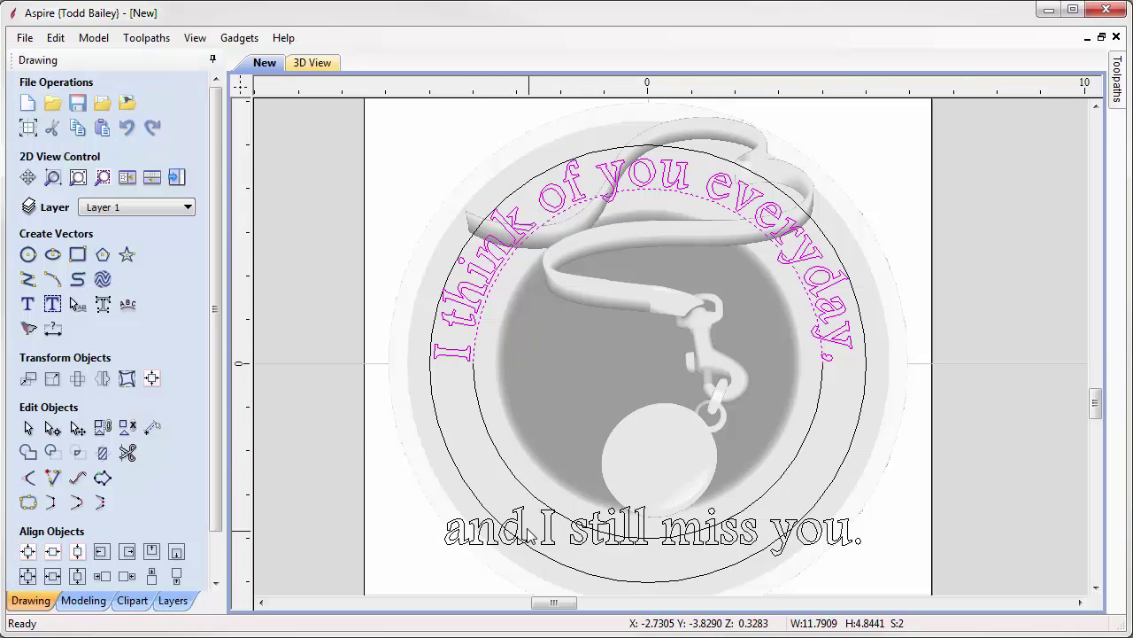
Step: Wrap "and I still miss you." onto the lower outer arc, above the curve, middle aligned, with maintained text size and not on the other side
{"action": "left_click", "coordinate": [531, 535]}
{"action": "left_click", "coordinate": [479, 507]}
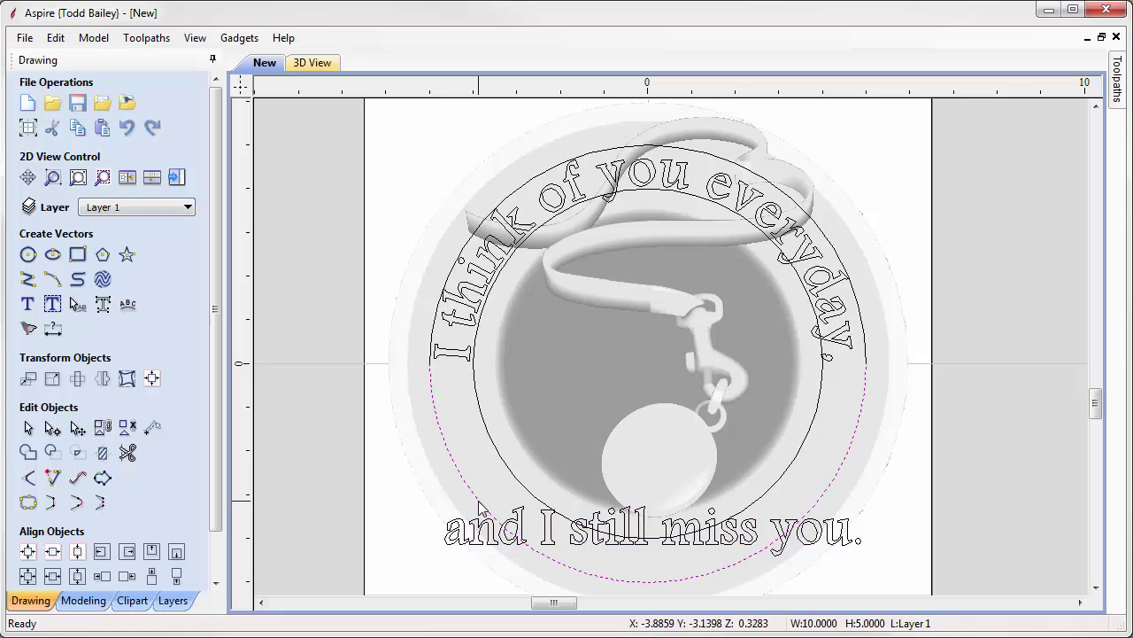
{"action": "right_click", "coordinate": [479, 507]}
{"action": "key", "text": "Escape"}
{"action": "left_click", "coordinate": [522, 514], "text": "shift"}
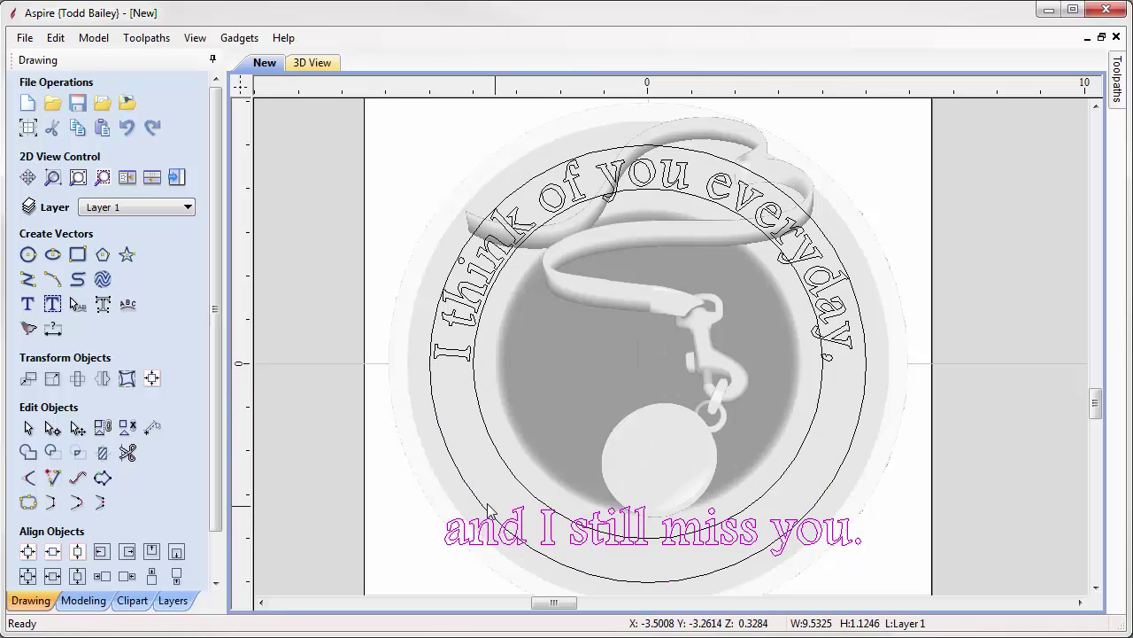
{"action": "left_click", "coordinate": [127, 304]}
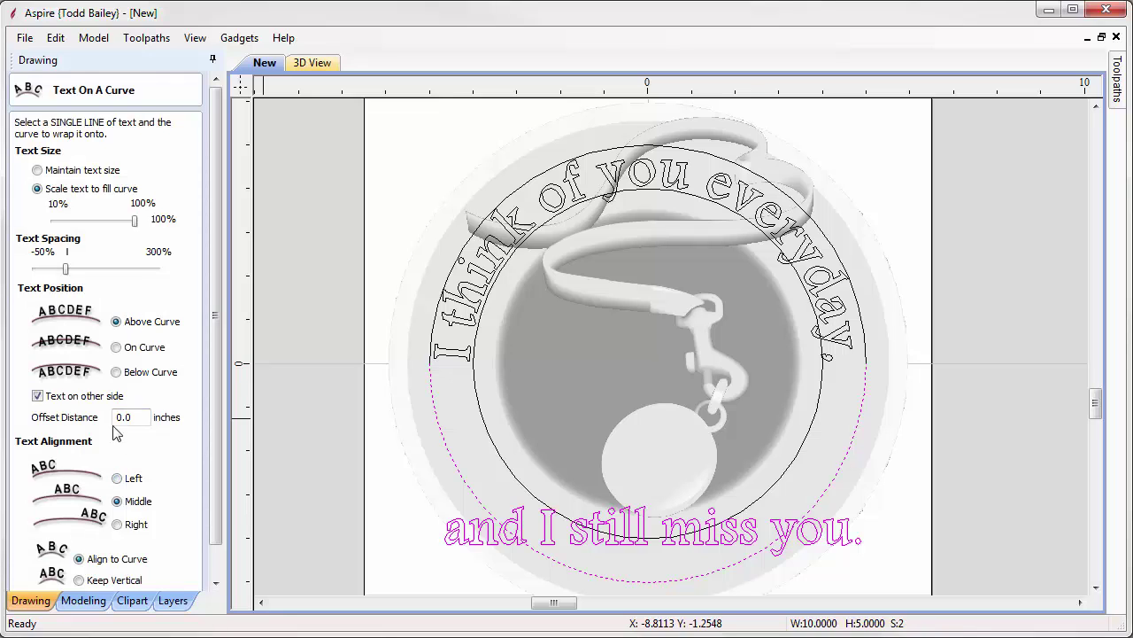
{"action": "scroll", "coordinate": [215, 464], "scroll_direction": "down", "scroll_amount": 2}
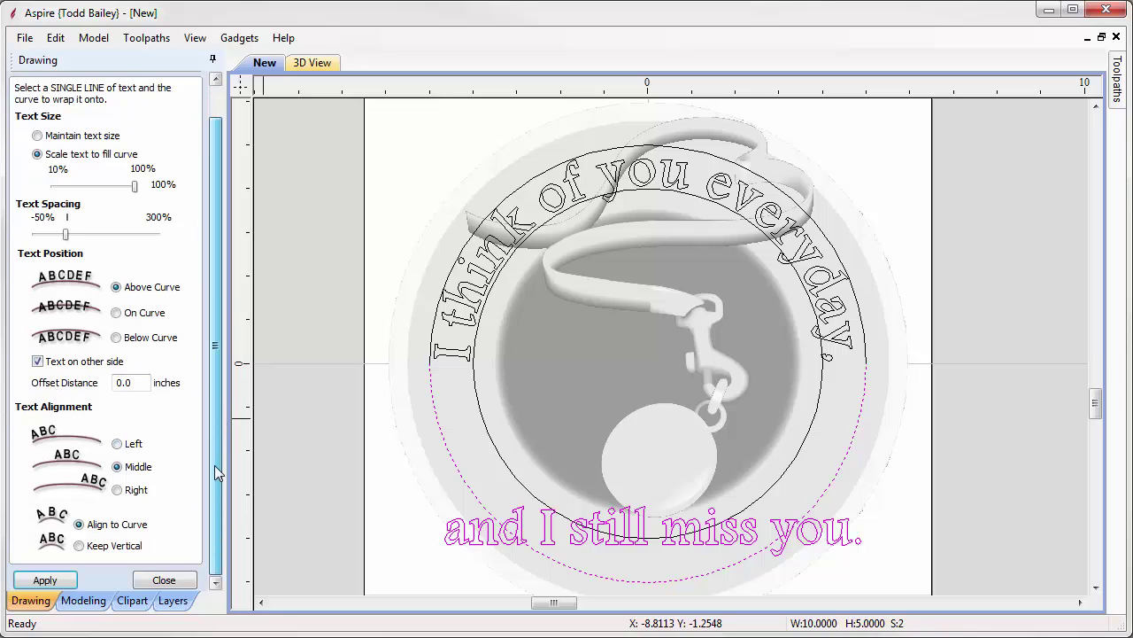
{"action": "left_click", "coordinate": [63, 582]}
{"action": "left_click", "coordinate": [38, 361]}
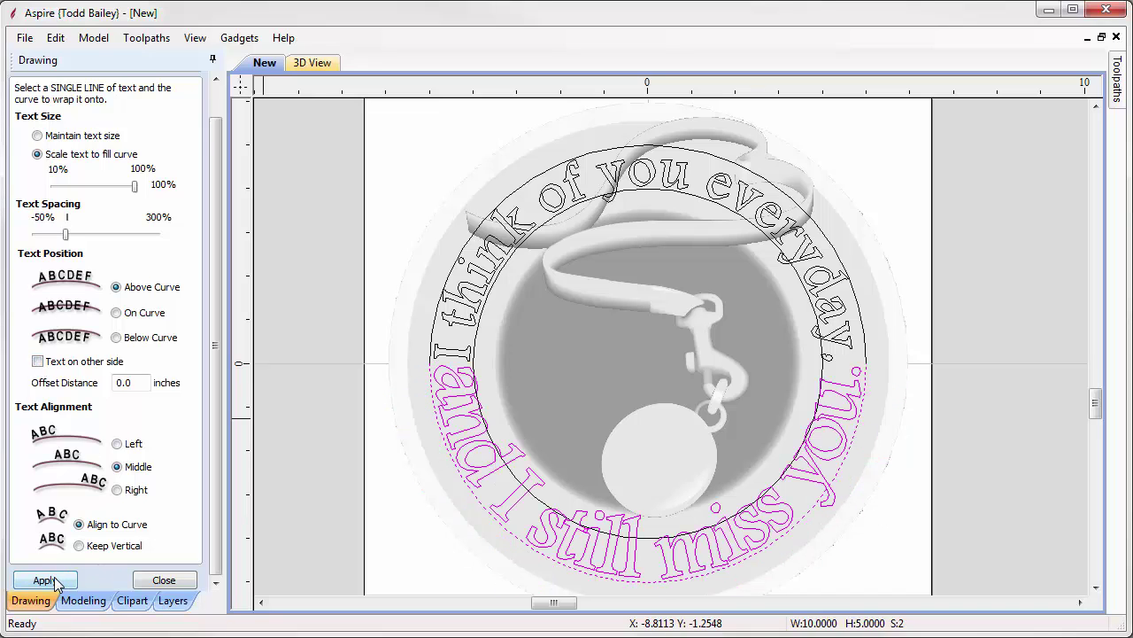
{"action": "left_click", "coordinate": [37, 135]}
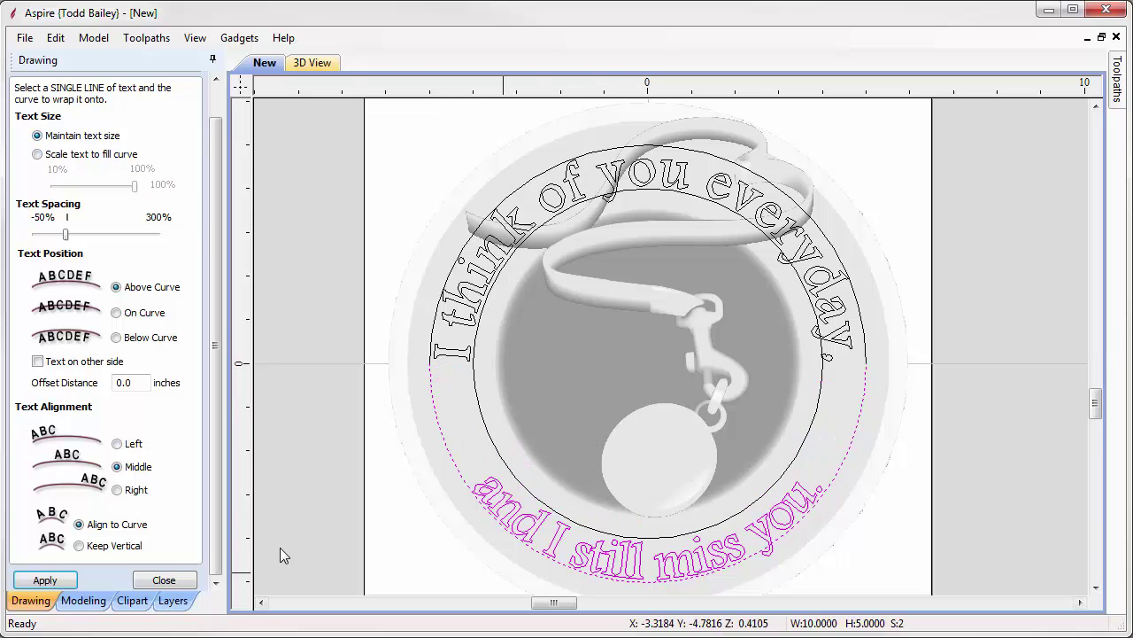
{"action": "left_click", "coordinate": [164, 580]}
Step: Adjust the letter and word spacing of "and I still miss you." so it sits evenly along the lower arc
{"action": "scroll", "coordinate": [671, 587], "scroll_direction": "up", "scroll_amount": 3}
{"action": "scroll", "coordinate": [673, 590], "scroll_direction": "down", "scroll_amount": 1}
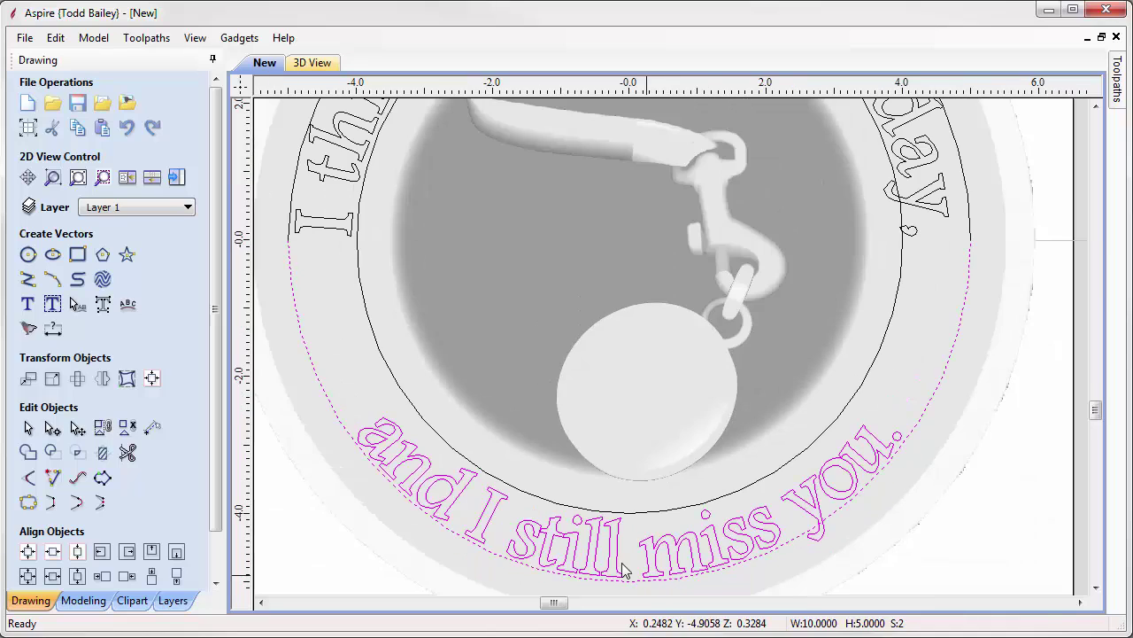
{"action": "scroll", "coordinate": [733, 524], "scroll_direction": "up", "scroll_amount": 1}
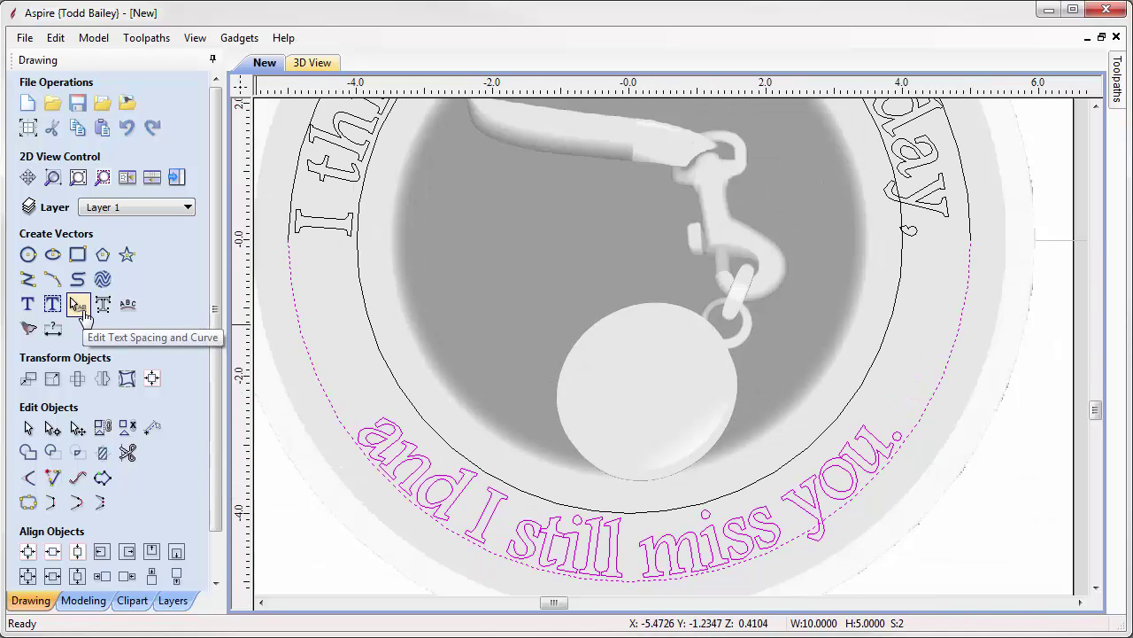
{"action": "left_click", "coordinate": [79, 308]}
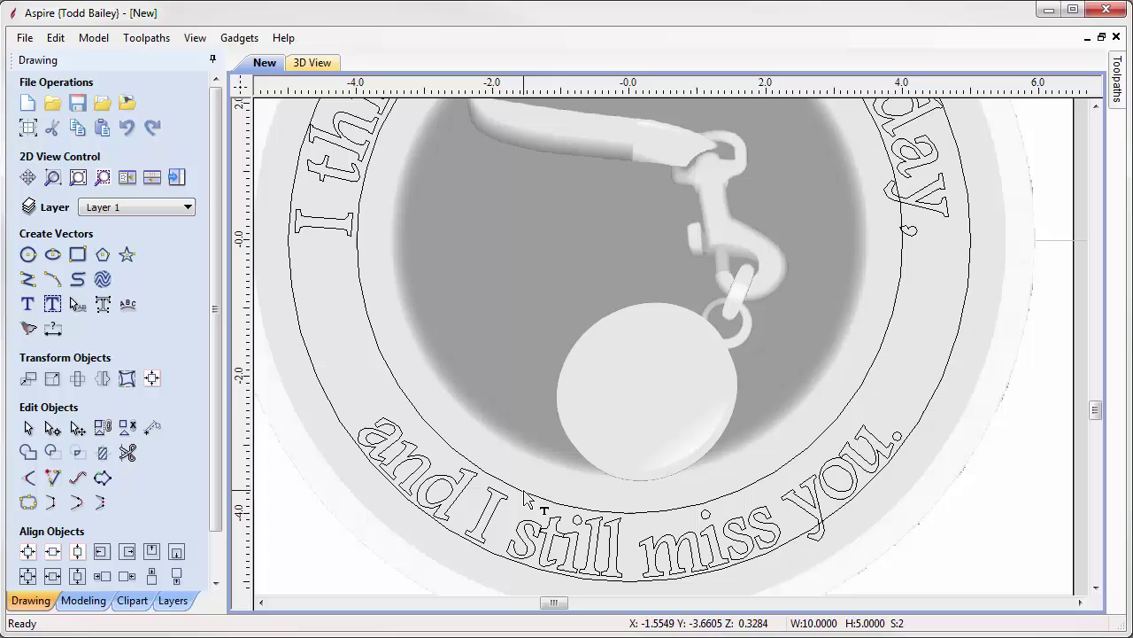
{"action": "left_click", "coordinate": [440, 493]}
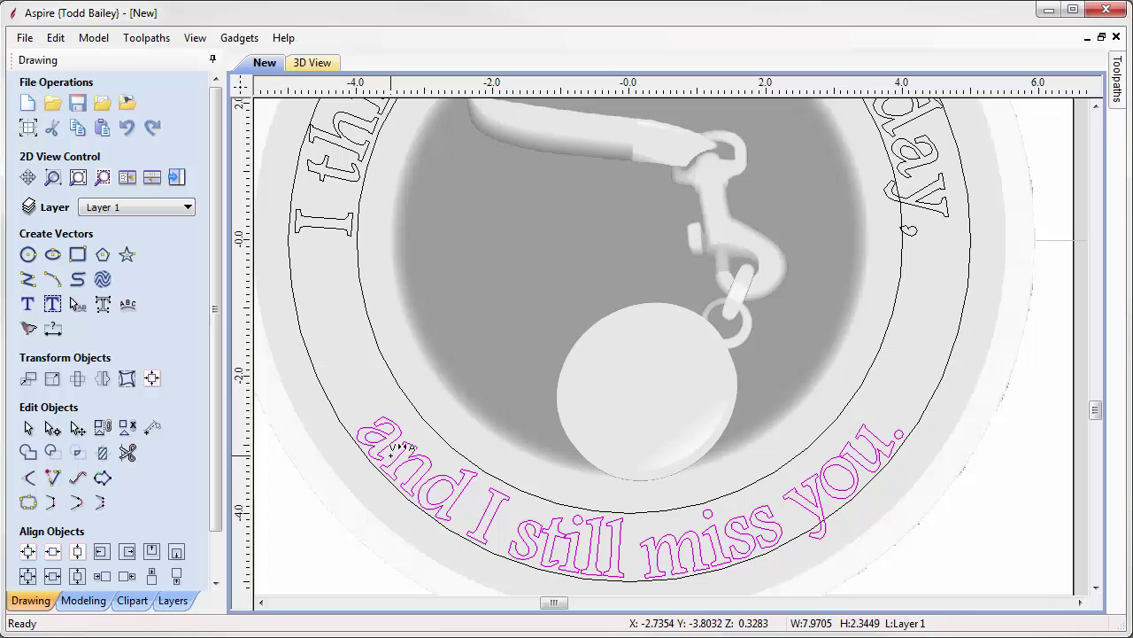
{"action": "left_click_drag", "start_coordinate": [434, 477], "coordinate": [512, 498]}
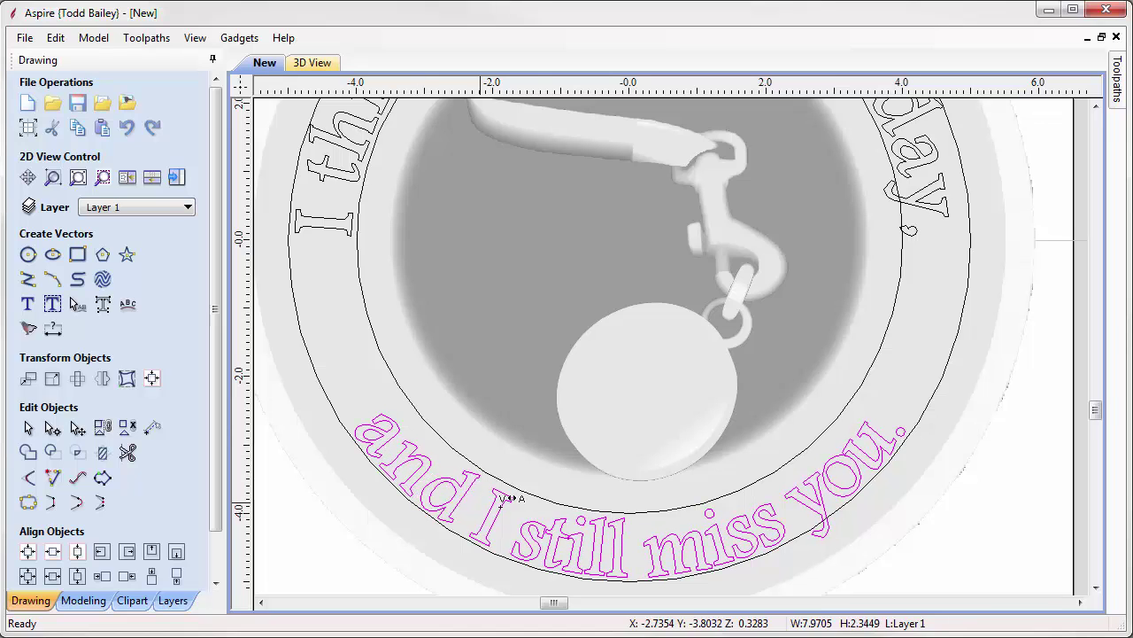
{"action": "left_click_drag", "start_coordinate": [544, 538], "coordinate": [567, 548]}
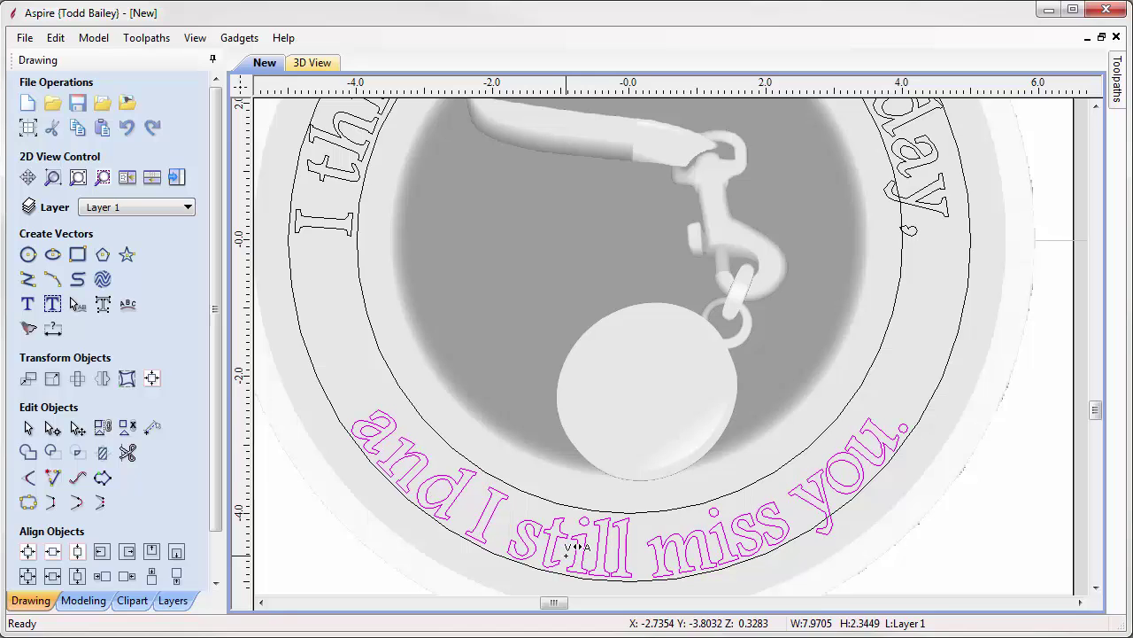
{"action": "left_click_drag", "start_coordinate": [719, 548], "coordinate": [922, 417]}
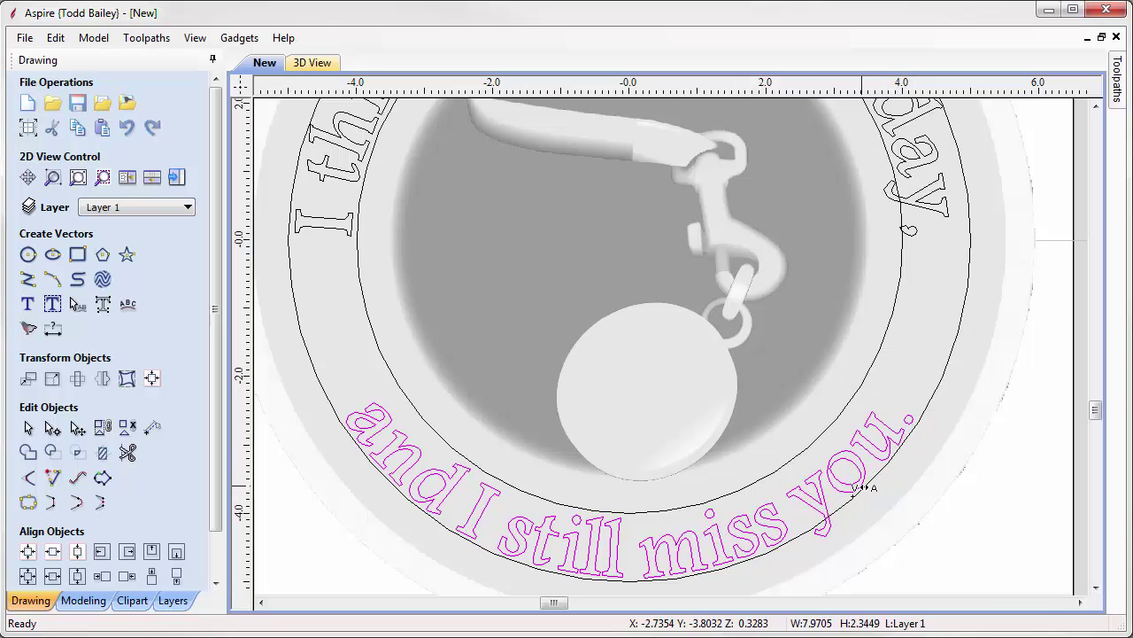
{"action": "left_click_drag", "start_coordinate": [859, 487], "coordinate": [920, 430]}
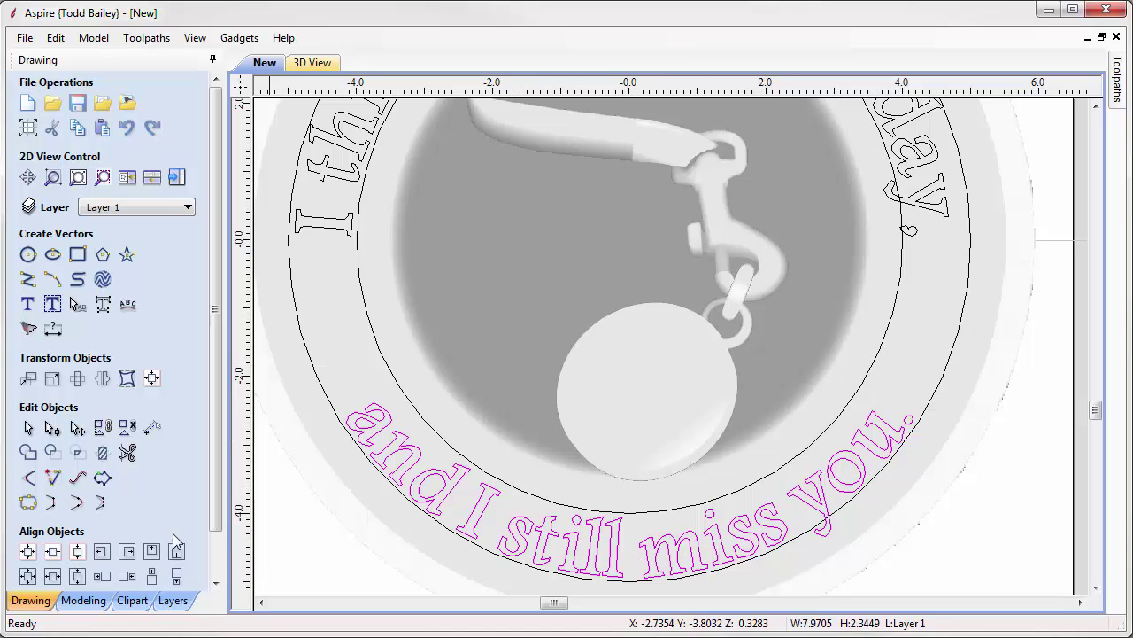
{"action": "scroll", "coordinate": [217, 504], "scroll_direction": "down", "scroll_amount": 2}
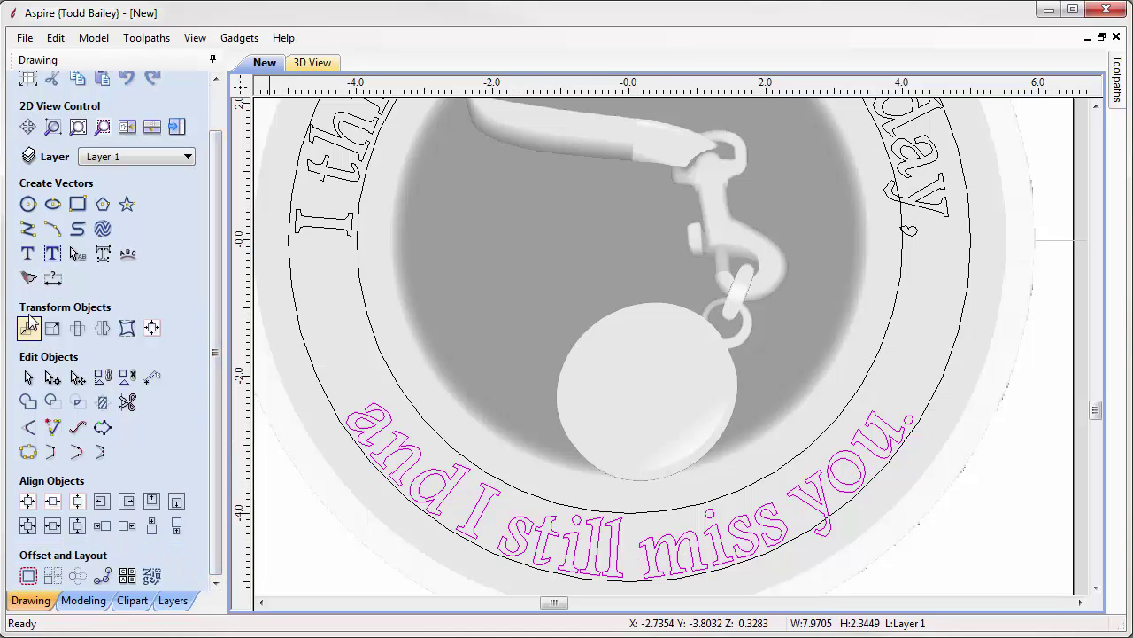
{"action": "left_click", "coordinate": [27, 377]}
{"action": "left_click", "coordinate": [298, 511]}
{"action": "scroll", "coordinate": [446, 485], "scroll_direction": "down", "scroll_amount": 1}
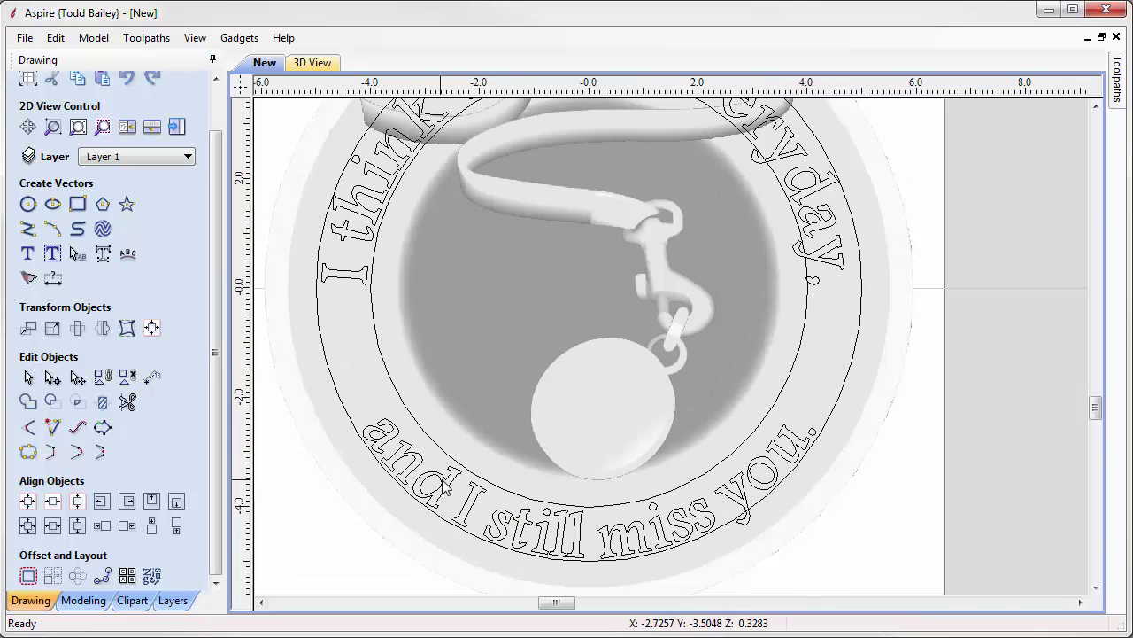
{"action": "scroll", "coordinate": [445, 486], "scroll_direction": "down", "scroll_amount": 1}
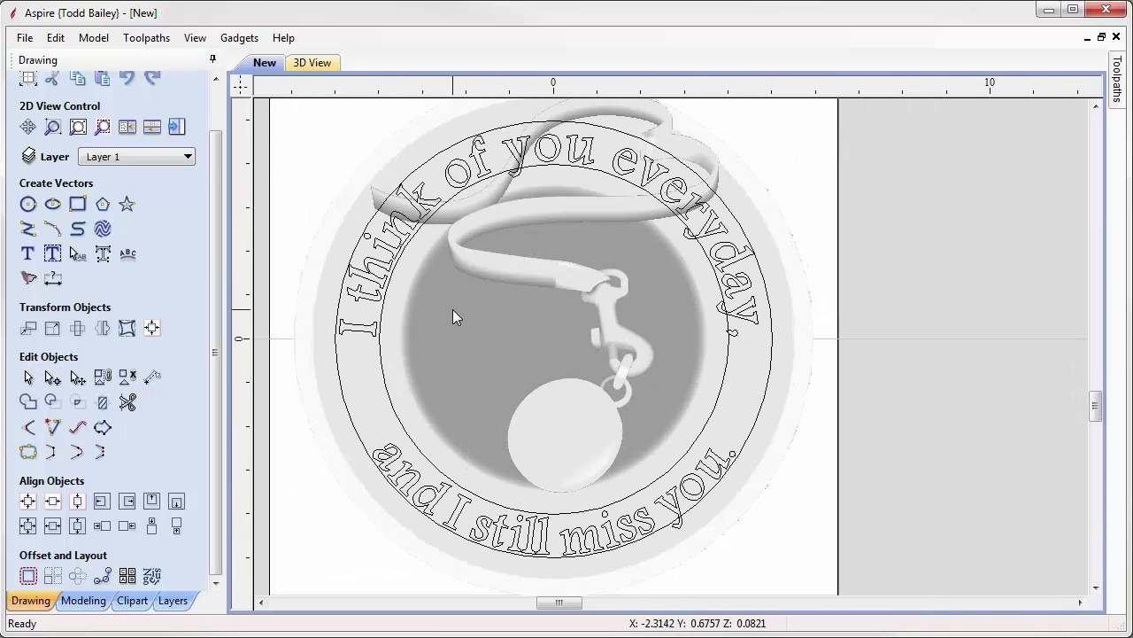
Step: Create the centred bold Andalus text "Hooper" at 0.778 inches high and move it beside the leash clip, anchored at about X -1.21, Y -0.30
{"action": "left_click", "coordinate": [27, 254]}
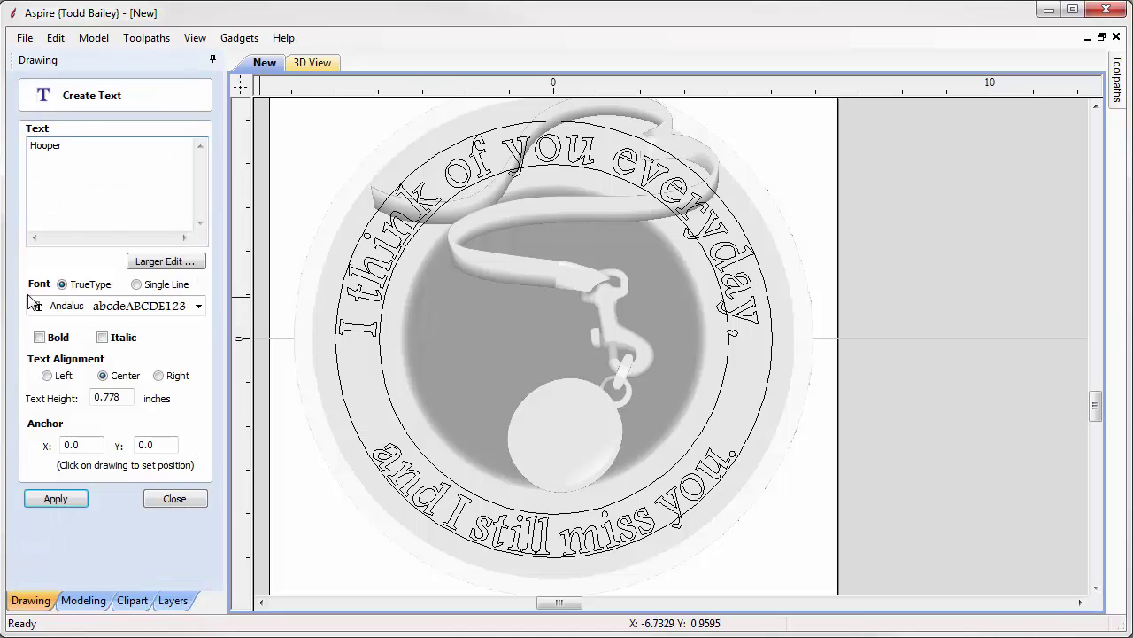
{"action": "left_click", "coordinate": [39, 337]}
{"action": "left_click", "coordinate": [55, 499]}
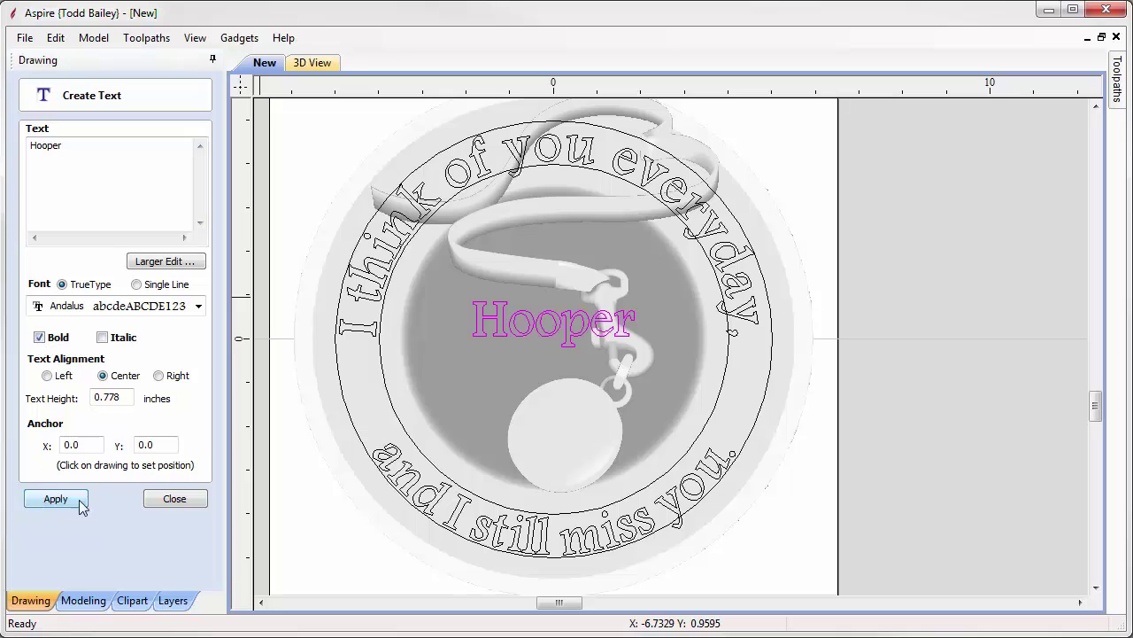
{"action": "left_click", "coordinate": [558, 339]}
{"action": "left_click_drag", "start_coordinate": [560, 329], "coordinate": [512, 337]}
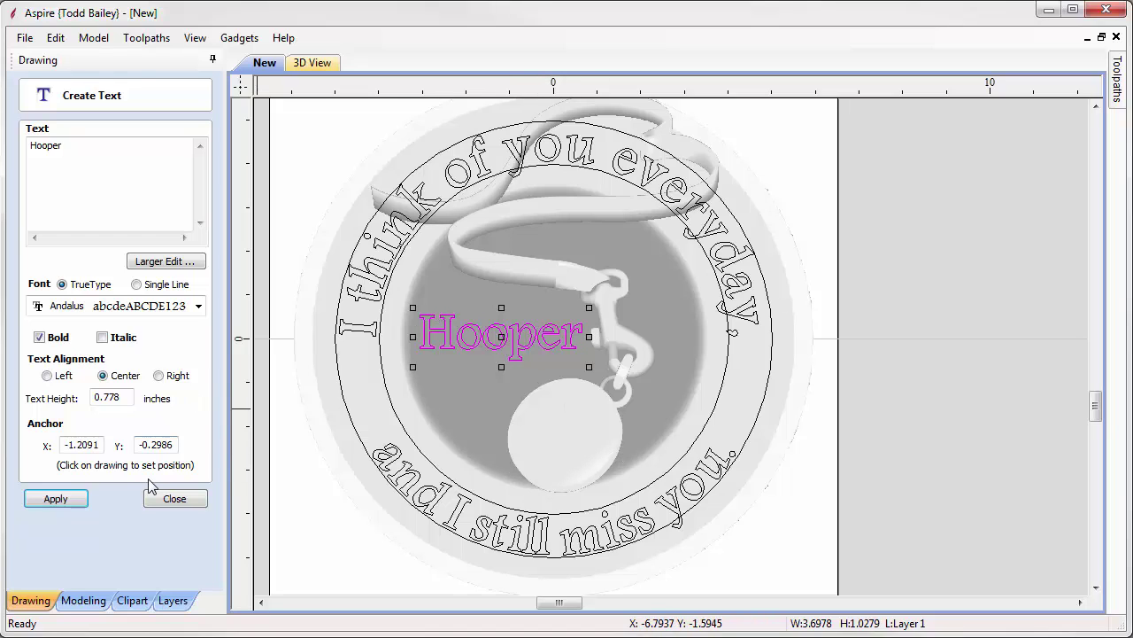
{"action": "left_click", "coordinate": [174, 498]}
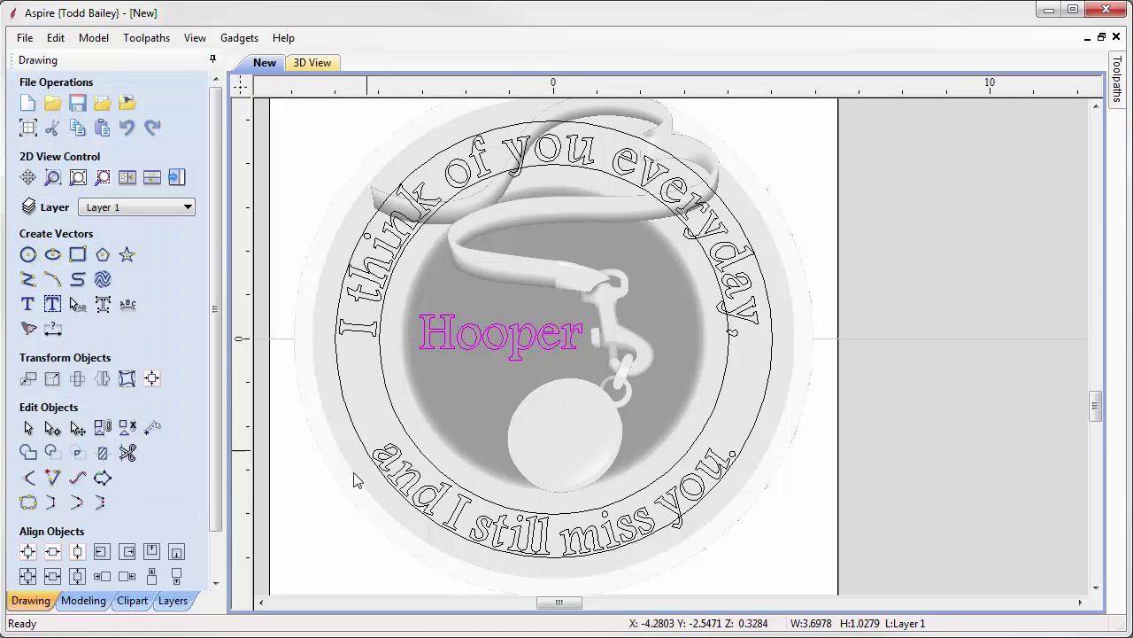
{"action": "left_click", "coordinate": [319, 499]}
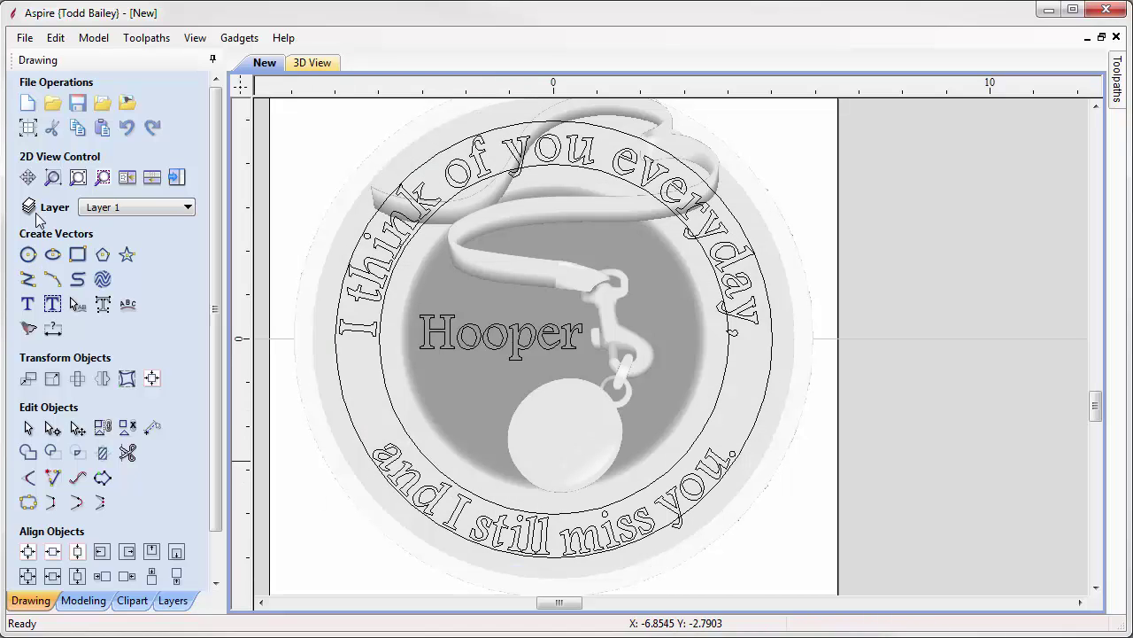
Step: Create the centred bold Andalus text "2000", "-", "2013" on three lines at 0.778 inches high and move it outside the material beside the sign
{"action": "left_click", "coordinate": [28, 304]}
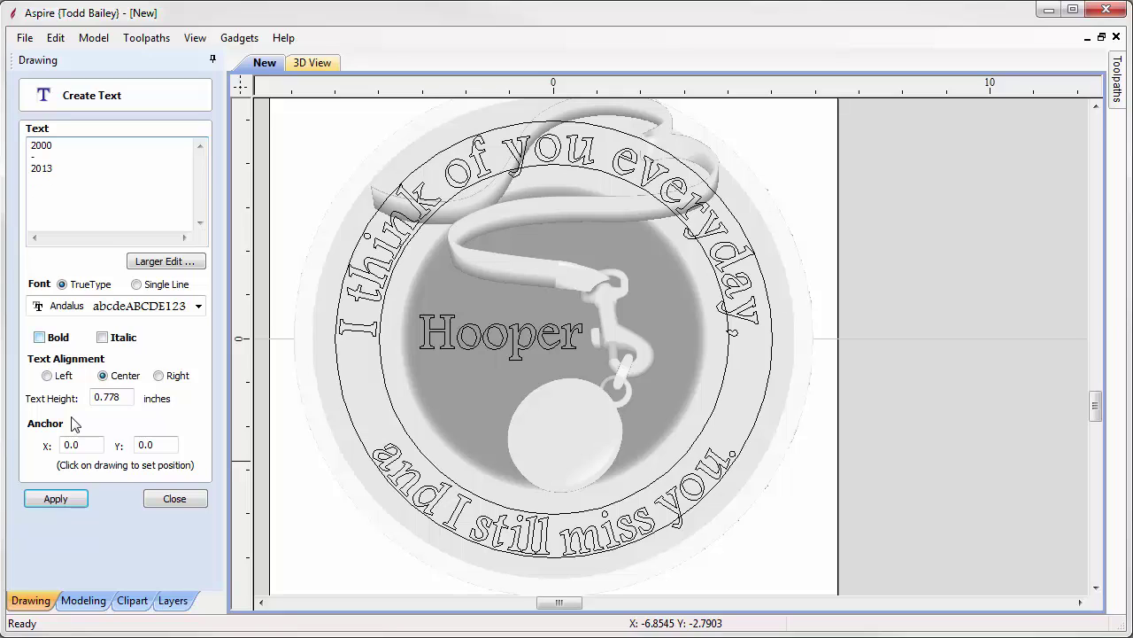
{"action": "left_click", "coordinate": [56, 499]}
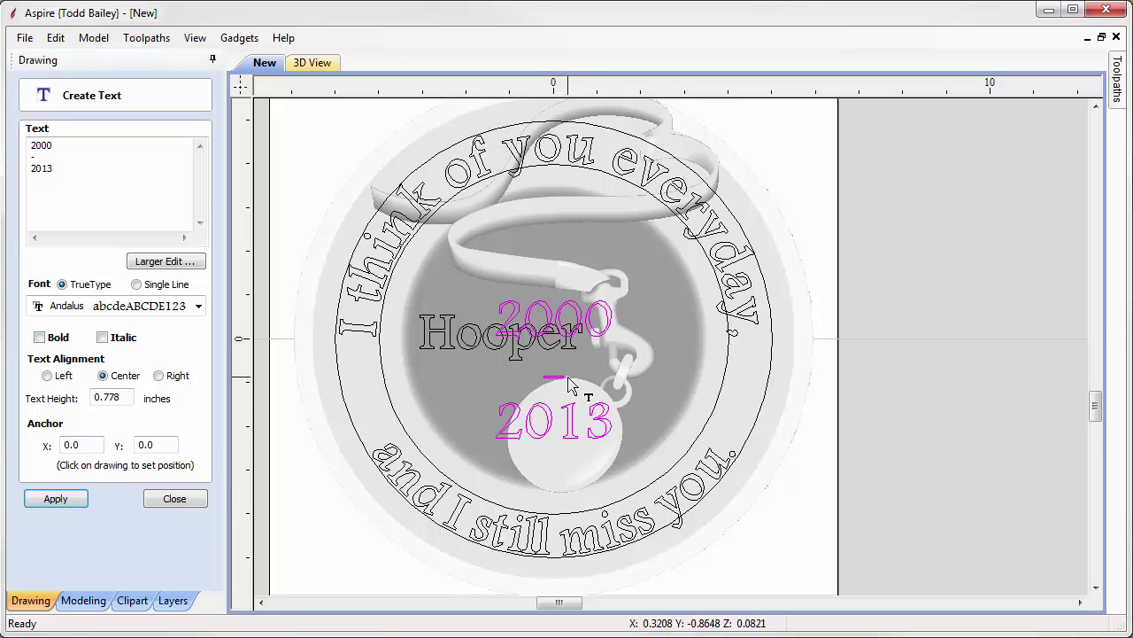
{"action": "left_click", "coordinate": [39, 337]}
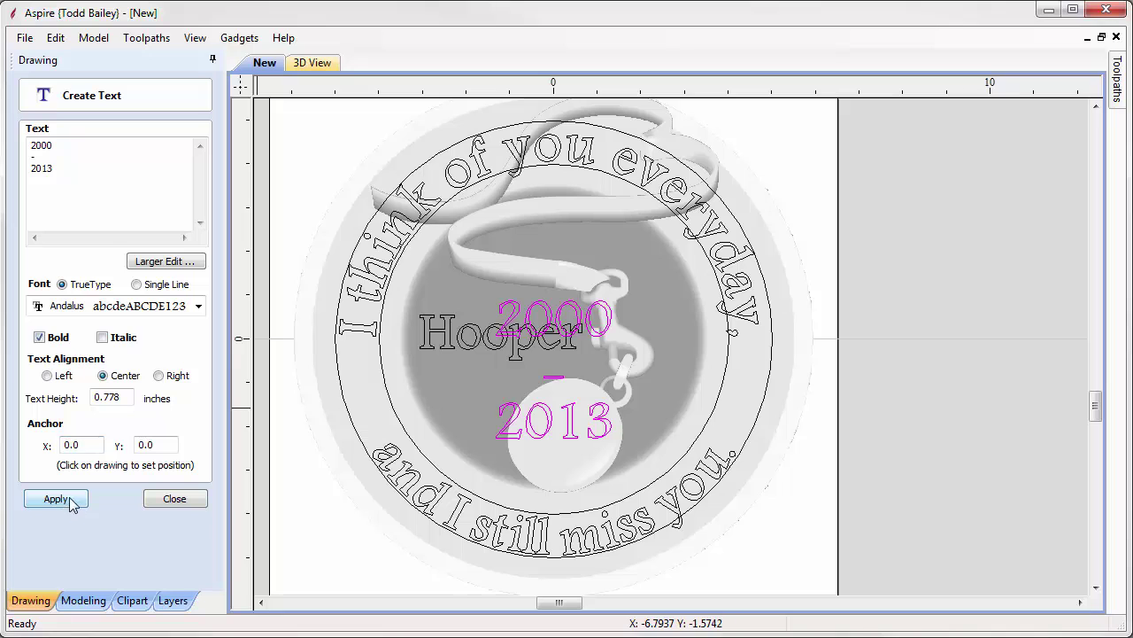
{"action": "left_click", "coordinate": [56, 499]}
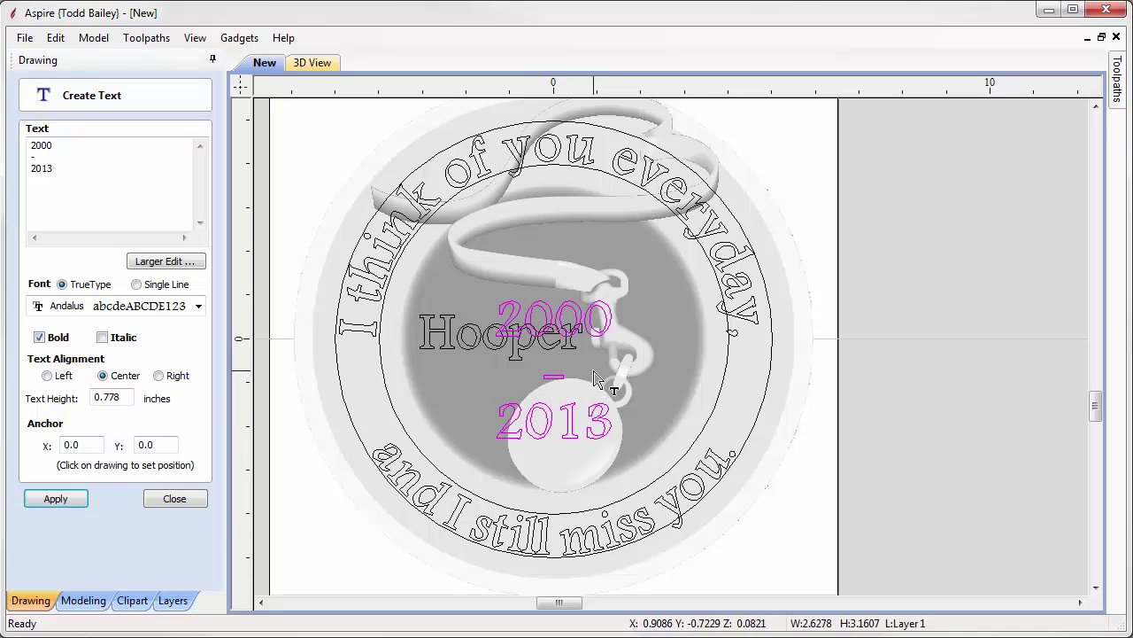
{"action": "key", "text": "Escape"}
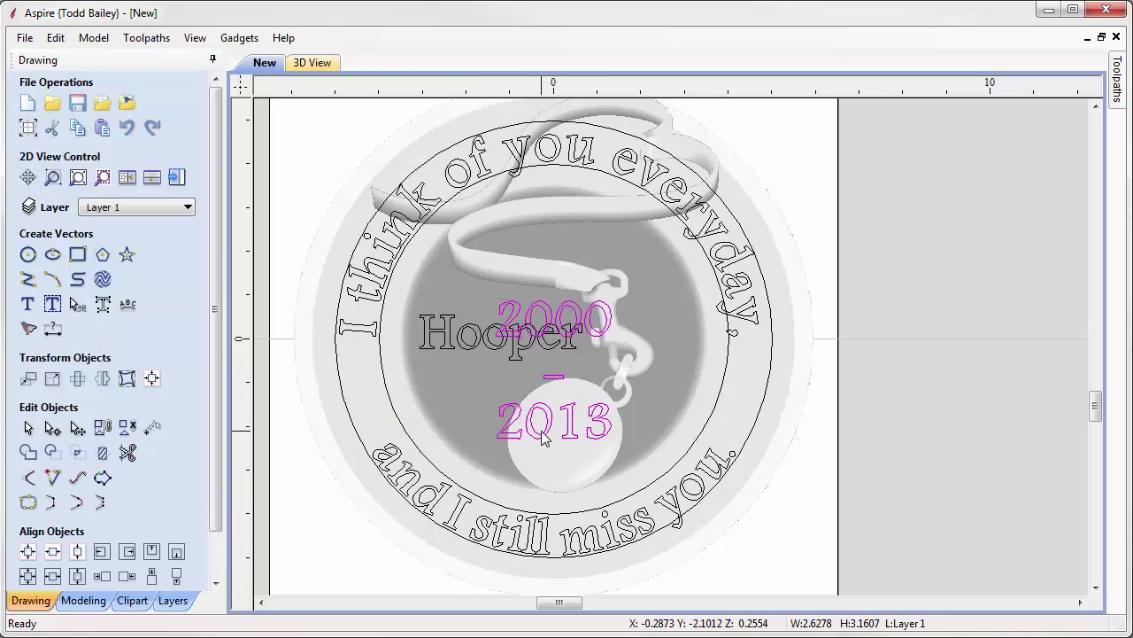
{"action": "left_click", "coordinate": [543, 438]}
{"action": "left_click_drag", "start_coordinate": [567, 390], "coordinate": [958, 371]}
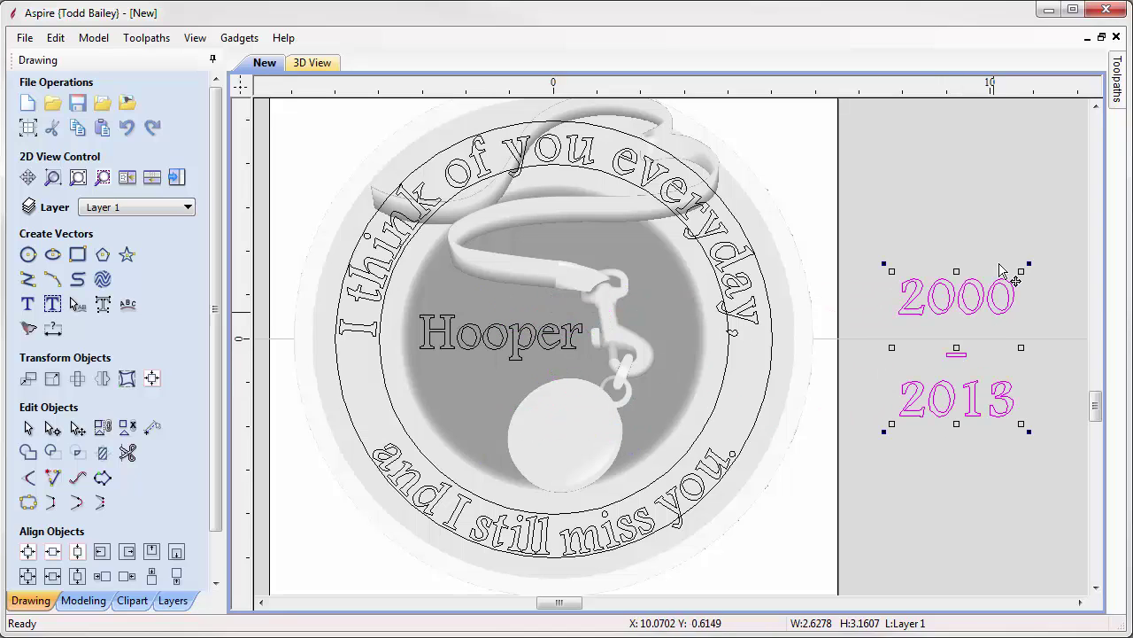
Step: Break the date text block into separate lines and nudge "2000" down close to the dash
{"action": "right_click", "coordinate": [970, 273]}
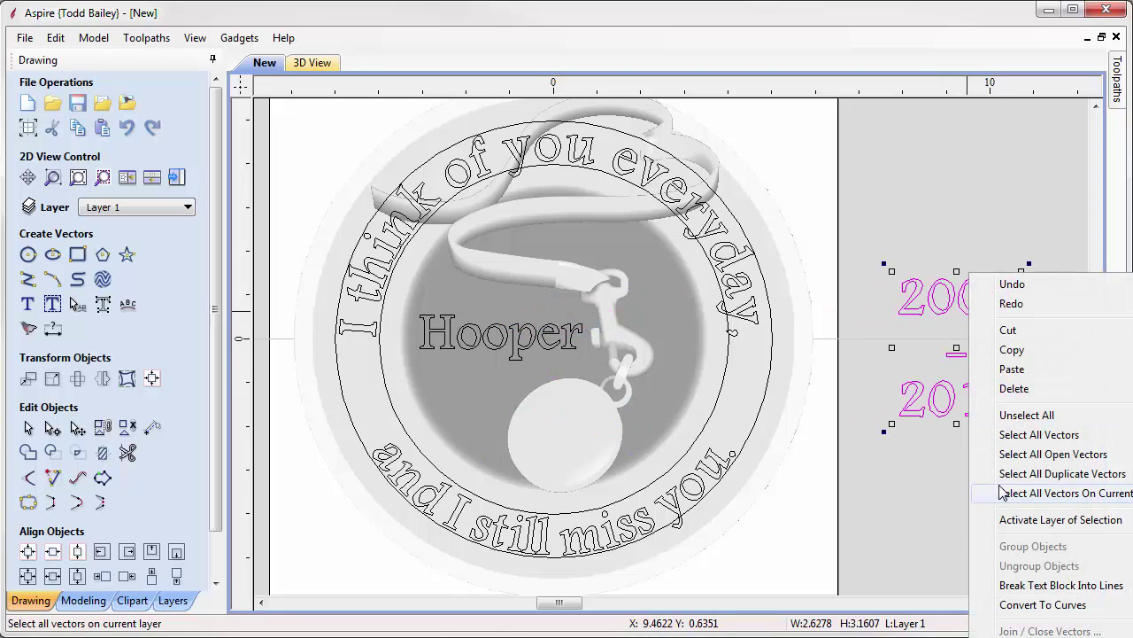
{"action": "left_click", "coordinate": [1014, 585]}
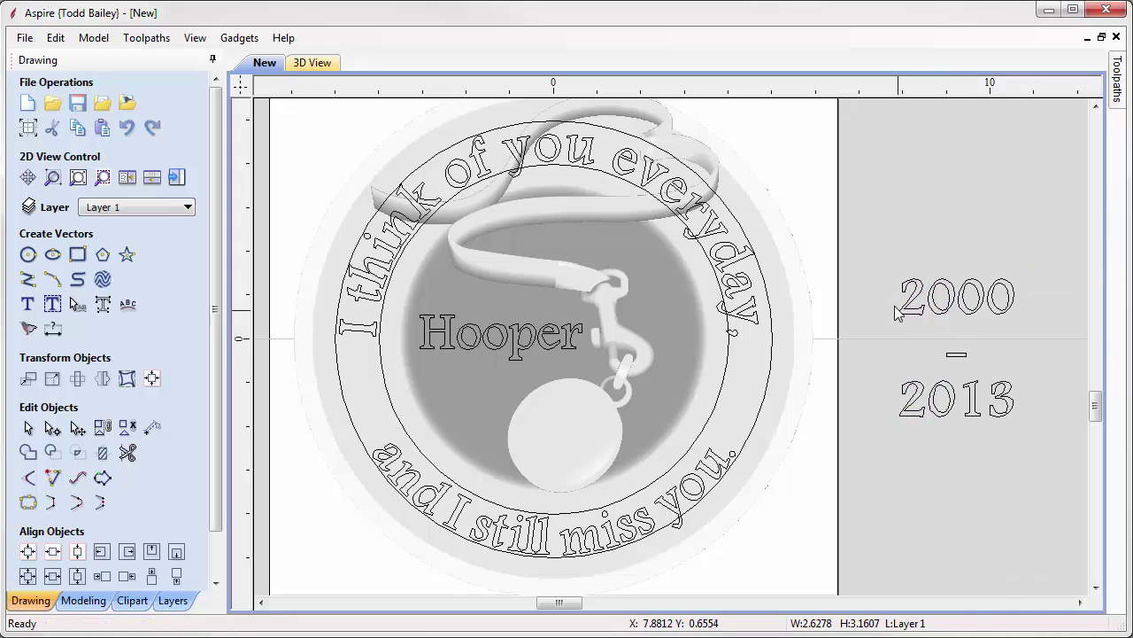
{"action": "left_click_drag", "start_coordinate": [1003, 326], "coordinate": [1051, 346]}
{"action": "key", "text": "Down"}
{"action": "key", "text": "Down"}
{"action": "key", "text": "Down"}
{"action": "key", "text": "Down"}
{"action": "key", "text": "Down"}
{"action": "key", "text": "Down"}
{"action": "key", "text": "Down"}
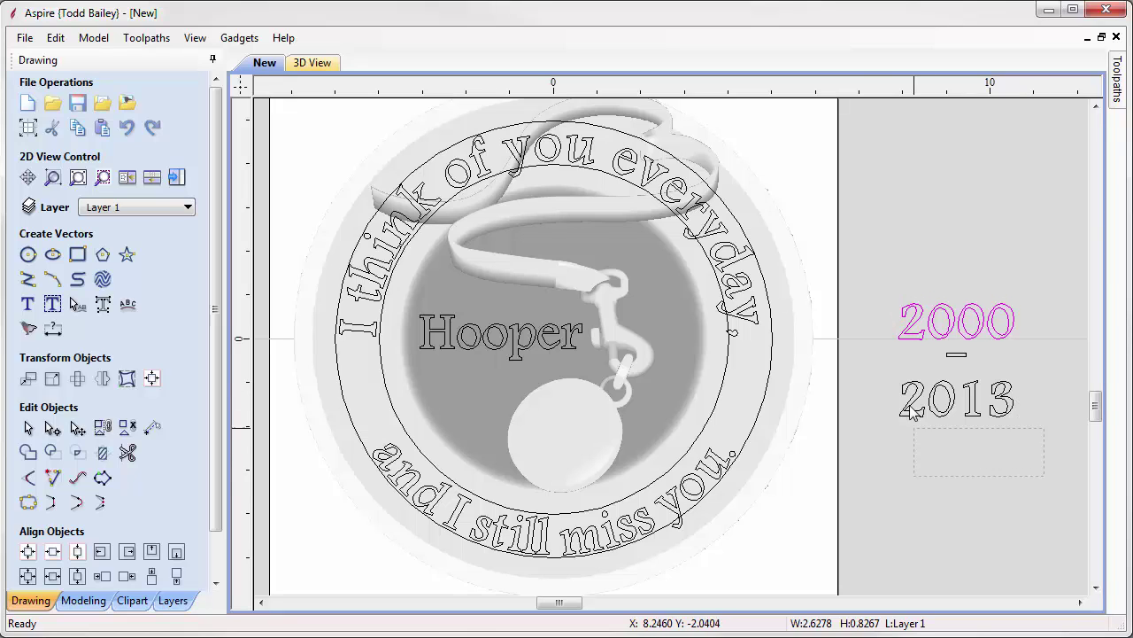
Step: Nudge "2013" up close to the underside of the dash
{"action": "left_click_drag", "start_coordinate": [912, 409], "coordinate": [878, 367]}
{"action": "key", "text": "Up"}
{"action": "key", "text": "Up"}
{"action": "key", "text": "Up"}
{"action": "key", "text": "Up"}
{"action": "left_click", "coordinate": [1018, 468]}
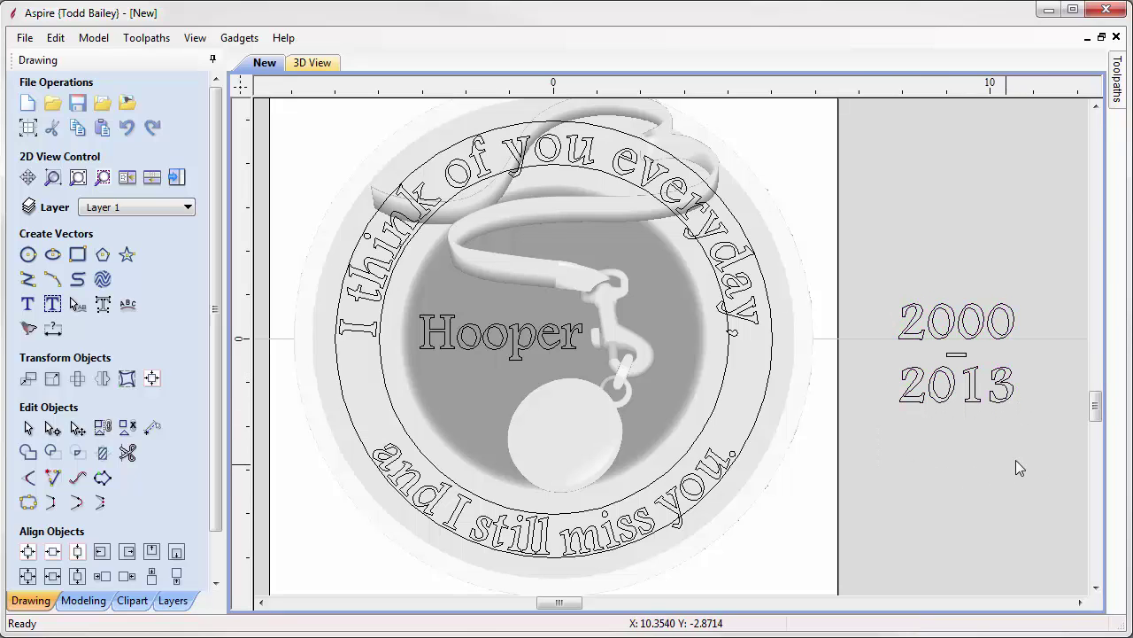
Step: Group the three date lines into one object and move the group onto the round pet tag
{"action": "left_click_drag", "start_coordinate": [874, 280], "coordinate": [874, 280]}
{"action": "right_click", "coordinate": [914, 335]}
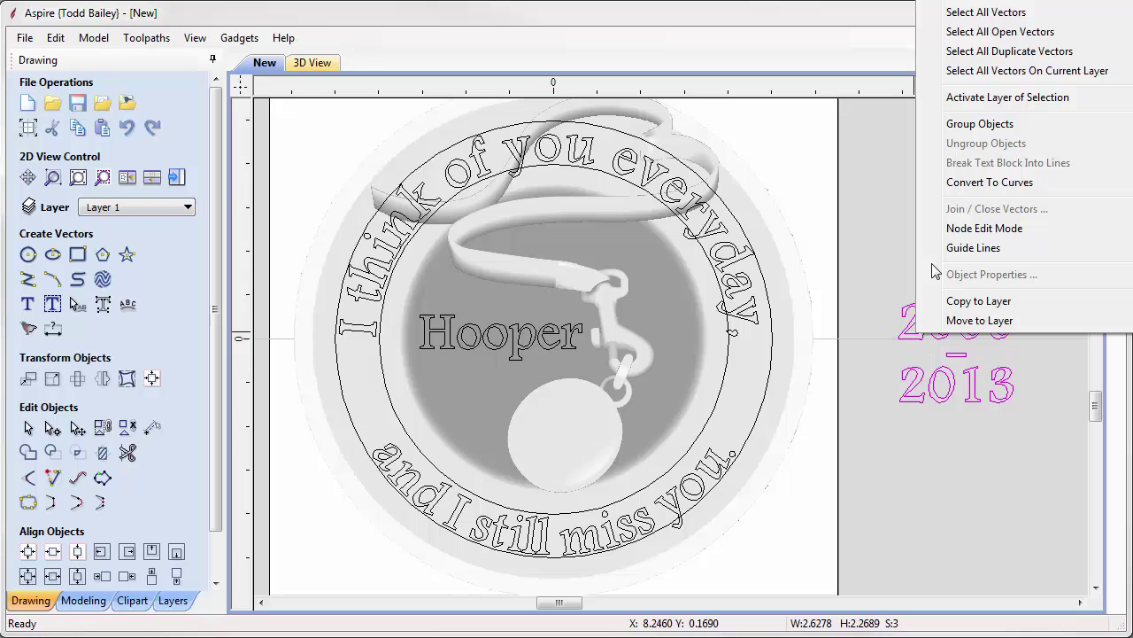
{"action": "left_click", "coordinate": [978, 124]}
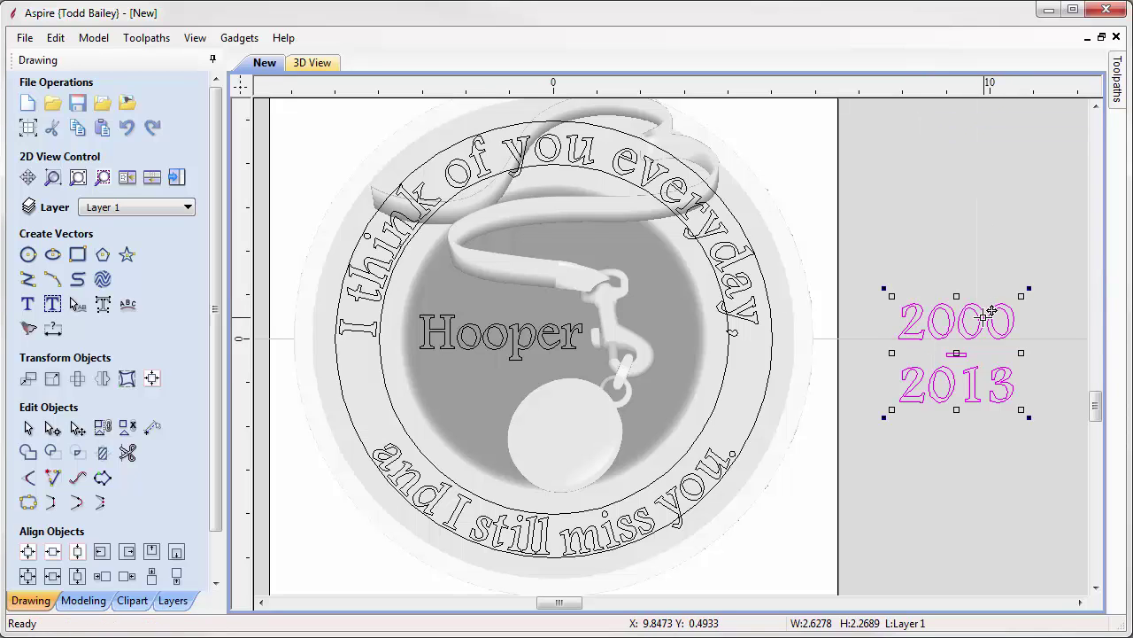
{"action": "left_click_drag", "start_coordinate": [964, 345], "coordinate": [568, 432]}
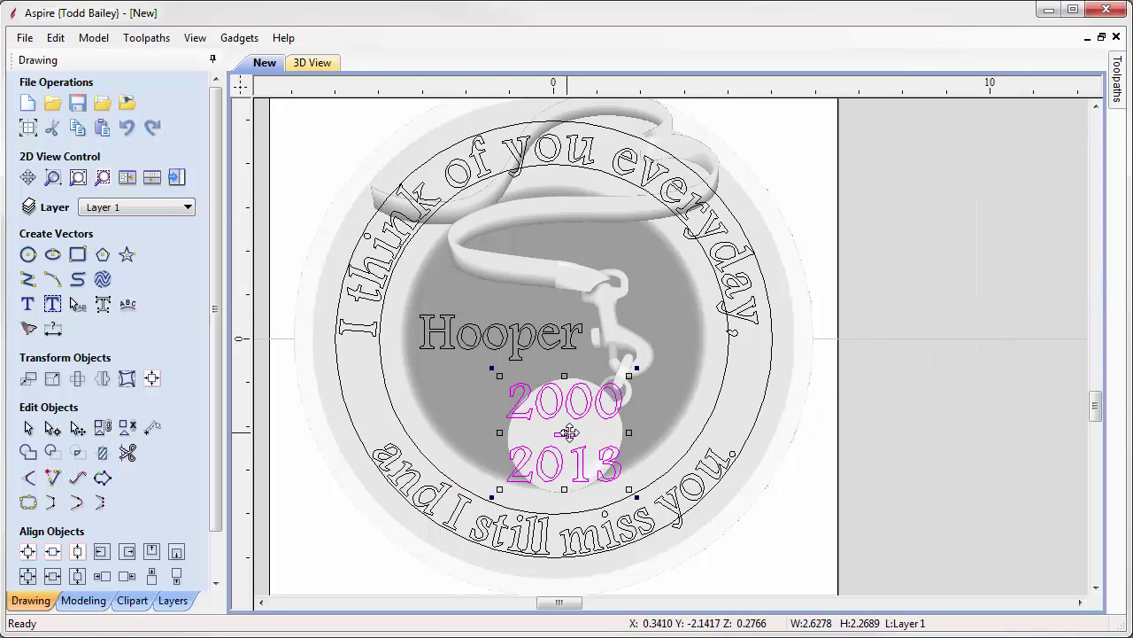
Step: Scale the date group down to about 2.06 by 1.78 inches and centre it on the pet tag
{"action": "scroll", "coordinate": [568, 432], "scroll_direction": "up", "scroll_amount": 2}
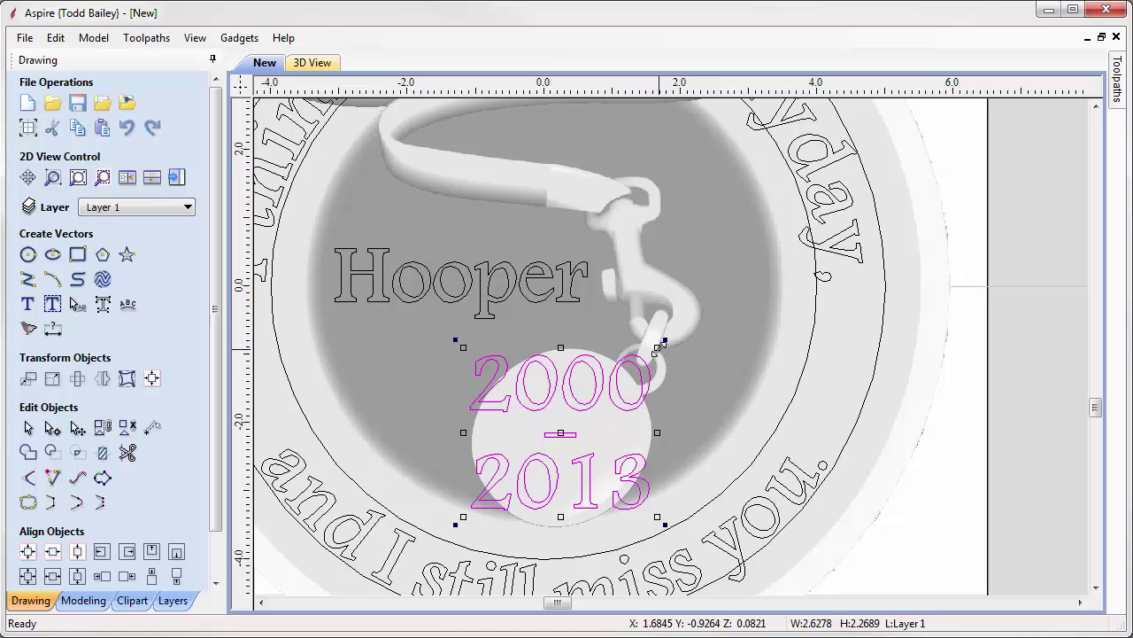
{"action": "left_click_drag", "start_coordinate": [657, 347], "coordinate": [618, 381]}
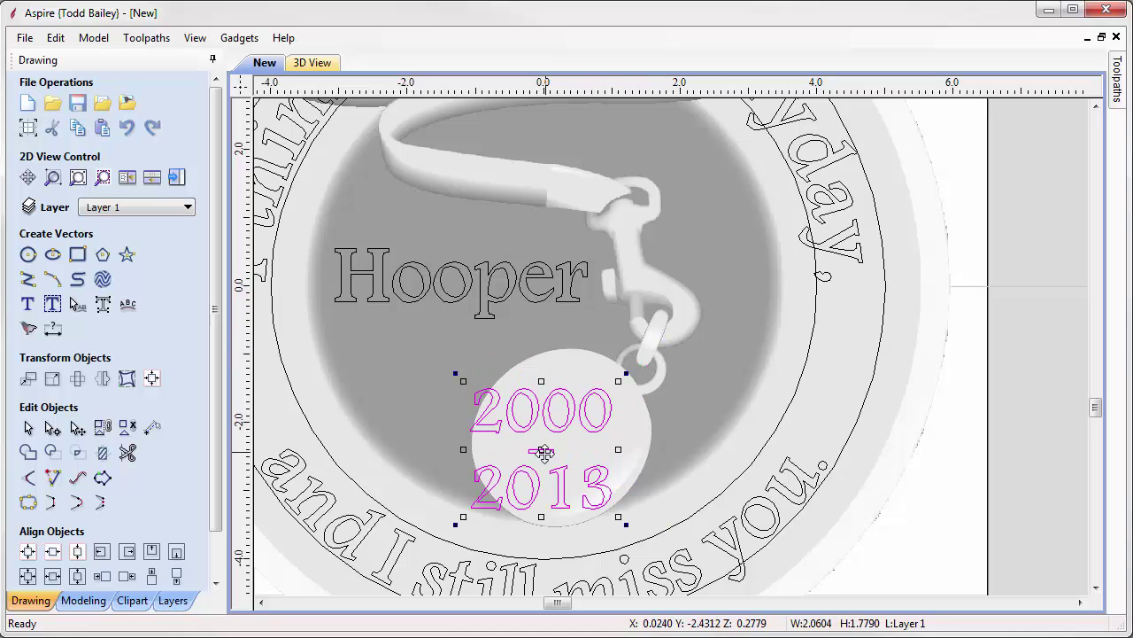
{"action": "left_click_drag", "start_coordinate": [544, 450], "coordinate": [570, 433]}
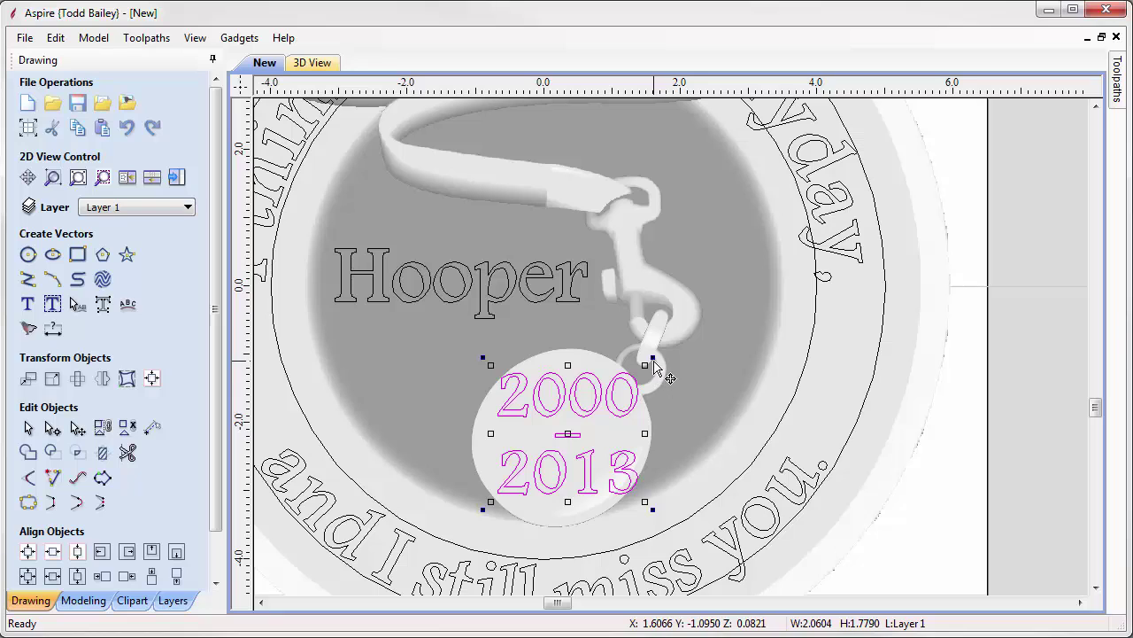
Step: Rotate the date group clockwise to follow the tag's hanging angle, shrink it slightly and nudge it to fit inside the tag
{"action": "left_click_drag", "start_coordinate": [654, 359], "coordinate": [647, 425]}
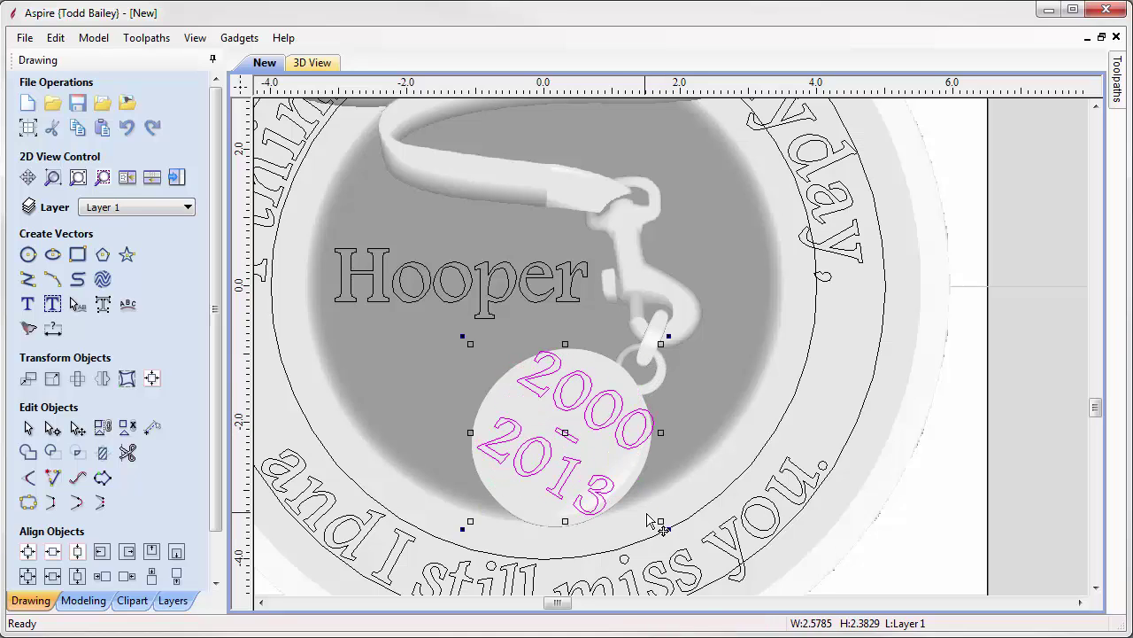
{"action": "left_click_drag", "start_coordinate": [660, 522], "coordinate": [625, 489]}
{"action": "left_click_drag", "start_coordinate": [551, 421], "coordinate": [562, 427]}
{"action": "key", "text": "Down"}
{"action": "key", "text": "Left"}
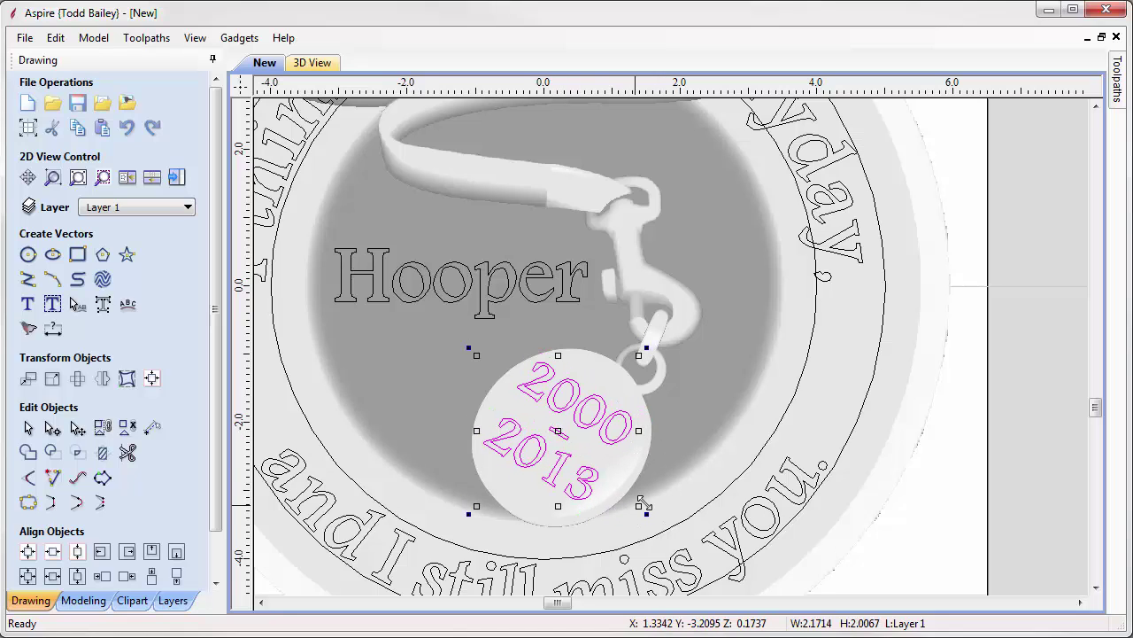
{"action": "left_click_drag", "start_coordinate": [648, 516], "coordinate": [635, 521]}
{"action": "key", "text": "Left"}
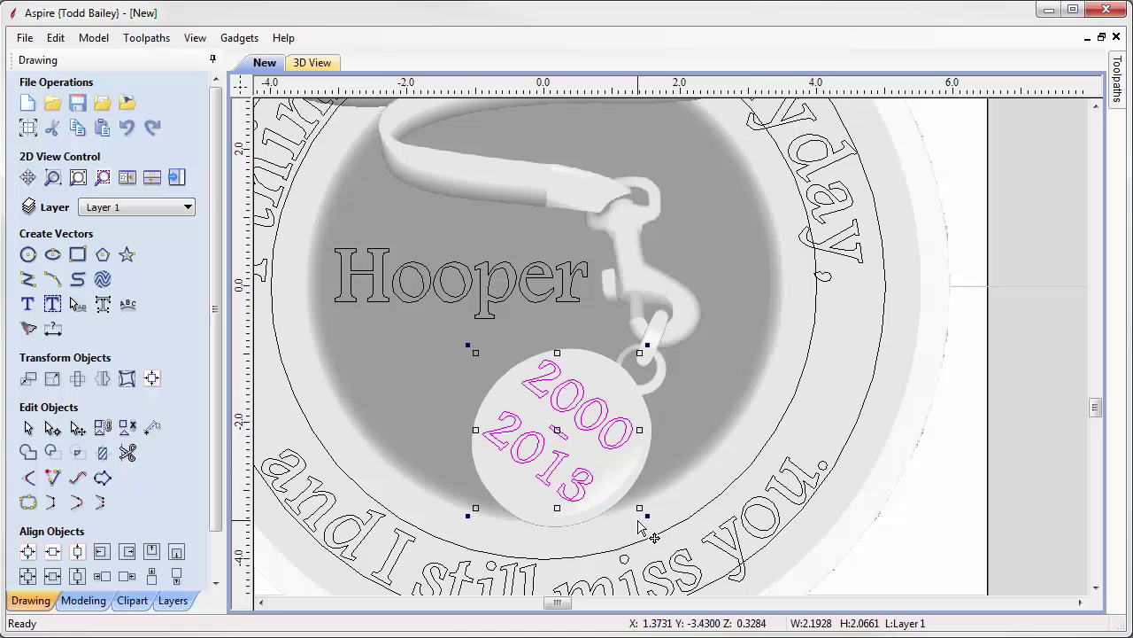
Step: Narrow the date group on the pet tag to about 2.10 inches wide
{"action": "left_click_drag", "start_coordinate": [638, 434], "coordinate": [641, 453]}
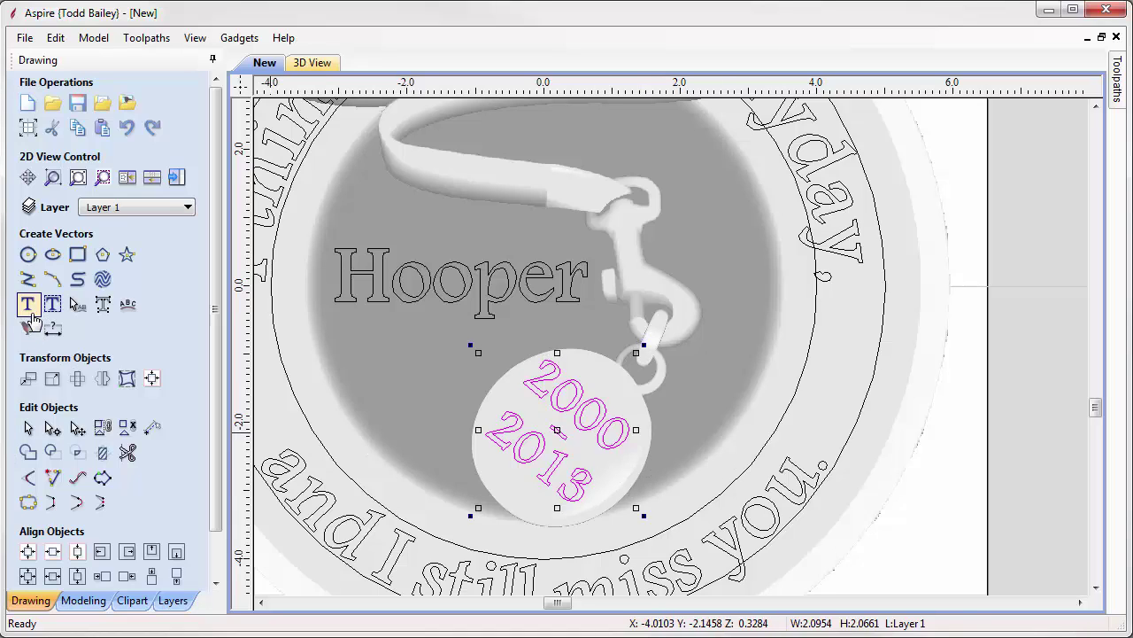
{"action": "left_click", "coordinate": [32, 431]}
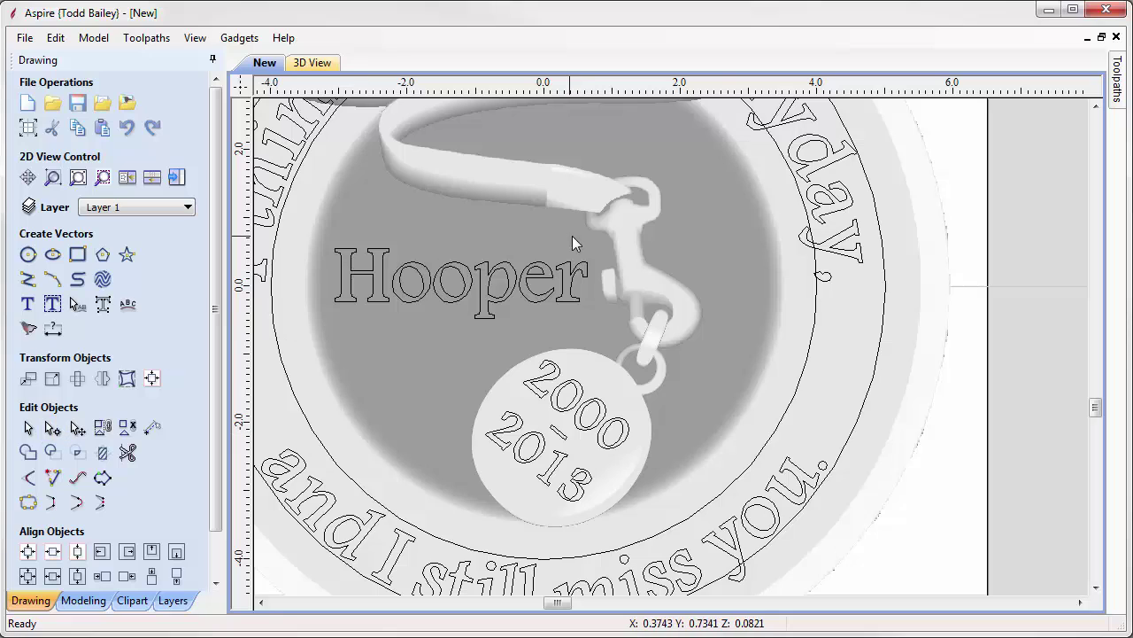
Step: Import the "Furry Friends No.1" paw print file from the desktop into the sign drawing
{"action": "scroll", "coordinate": [660, 283], "scroll_direction": "down", "scroll_amount": 1}
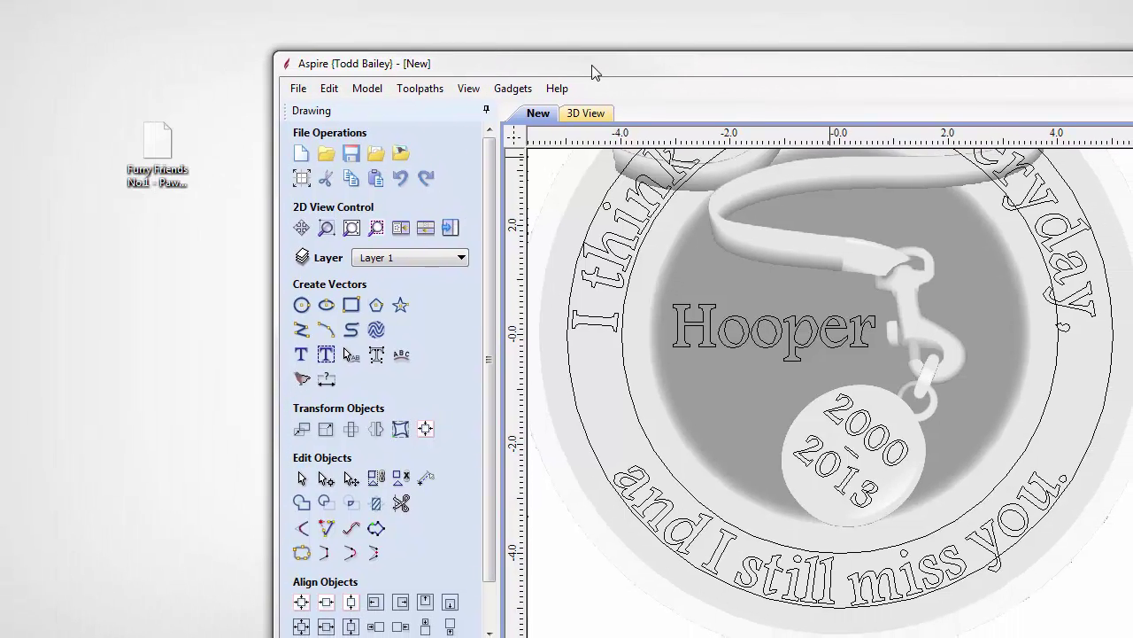
{"action": "left_click_drag", "start_coordinate": [148, 156], "coordinate": [703, 416]}
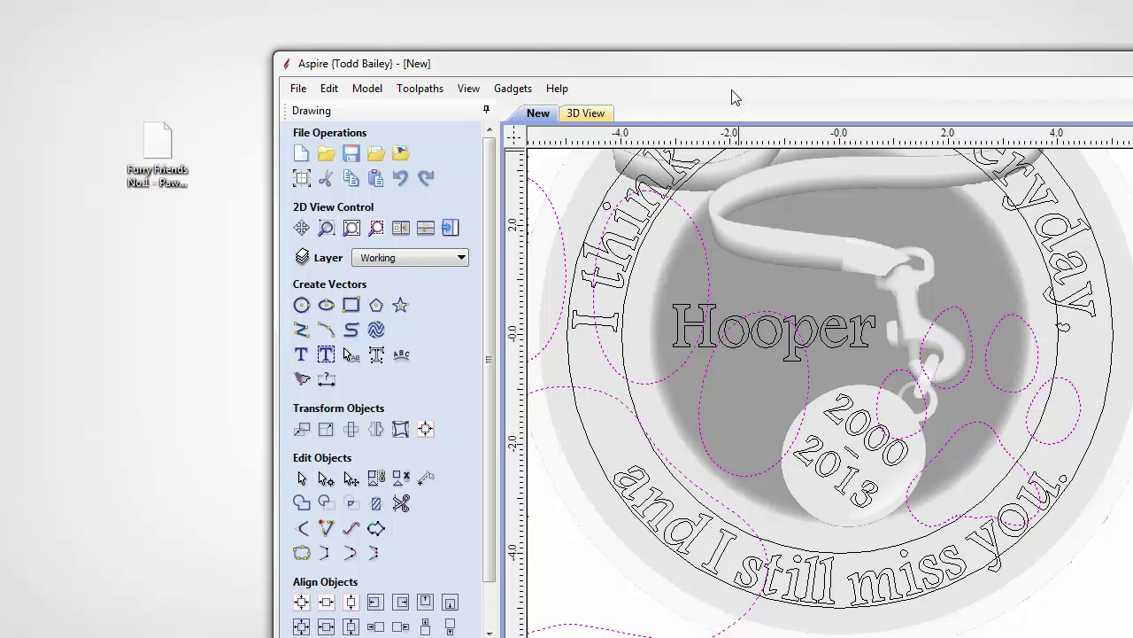
{"action": "left_click_drag", "start_coordinate": [733, 74], "coordinate": [473, 37]}
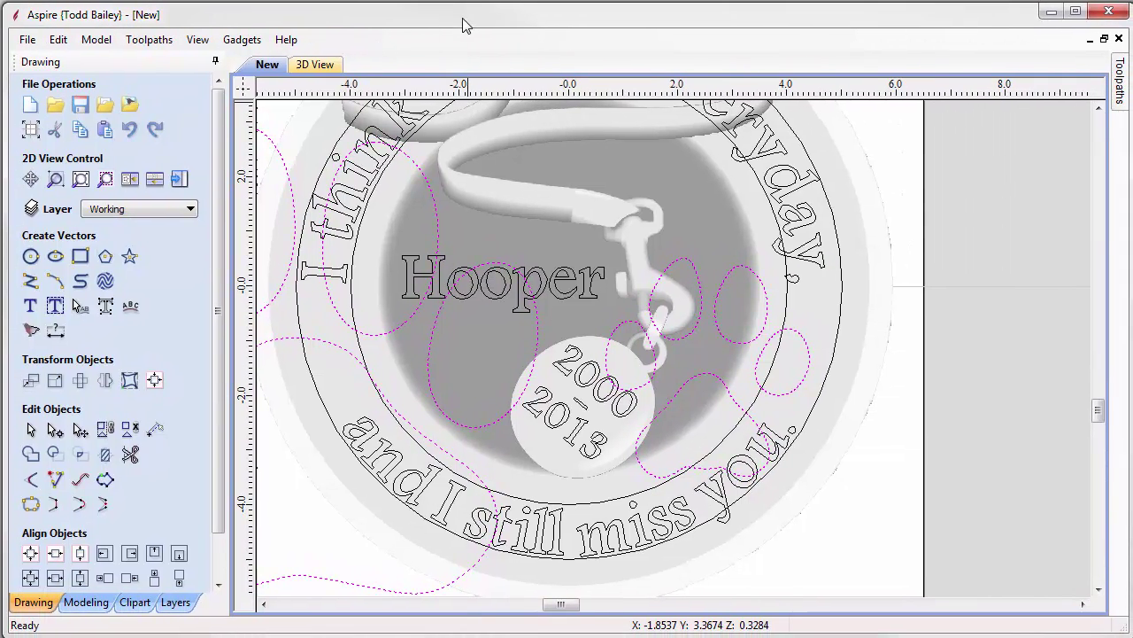
Step: Scale both imported paw prints together to about 5.07 by 3.29 inches and place them outside the material on its right side
{"action": "scroll", "coordinate": [481, 304], "scroll_direction": "down", "scroll_amount": 2}
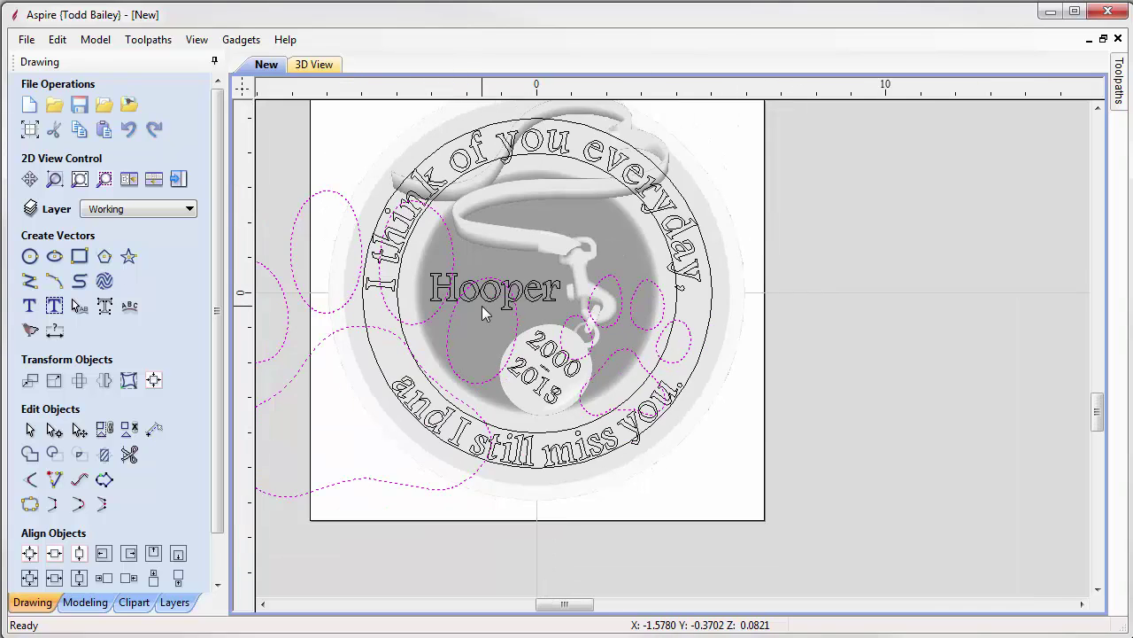
{"action": "scroll", "coordinate": [482, 306], "scroll_direction": "down", "scroll_amount": 2}
{"action": "left_click", "coordinate": [384, 284]}
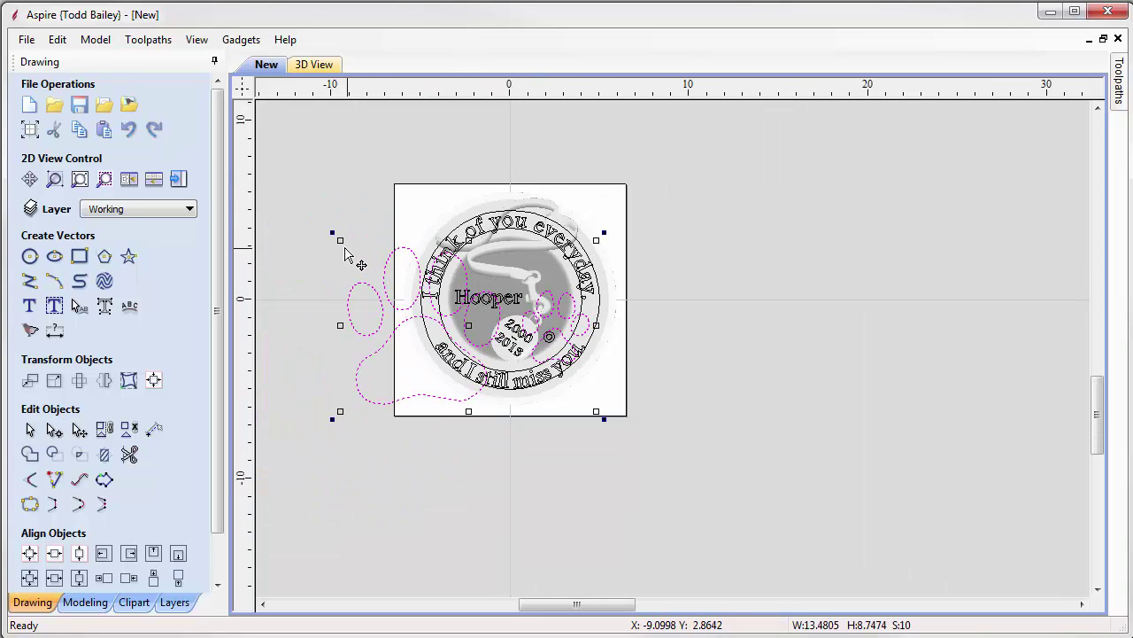
{"action": "left_click_drag", "start_coordinate": [333, 236], "coordinate": [491, 337]}
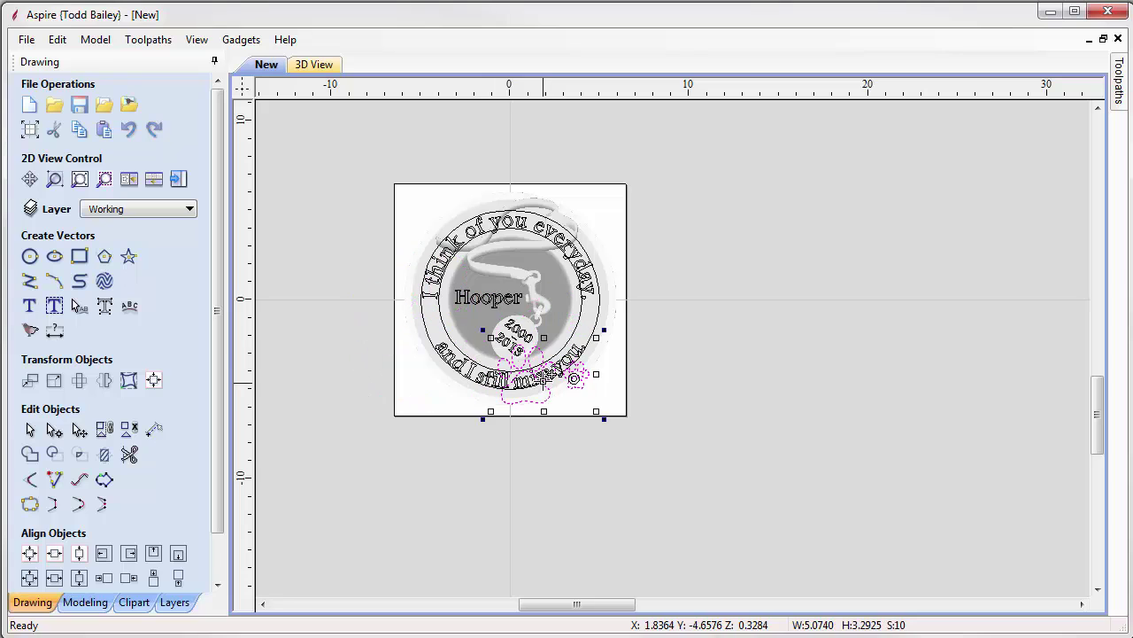
{"action": "left_click_drag", "start_coordinate": [545, 378], "coordinate": [691, 348]}
{"action": "left_click", "coordinate": [686, 430]}
Step: Move the large paw print from outside the material onto the left side of the sign's text ring
{"action": "scroll", "coordinate": [679, 349], "scroll_direction": "up", "scroll_amount": 2}
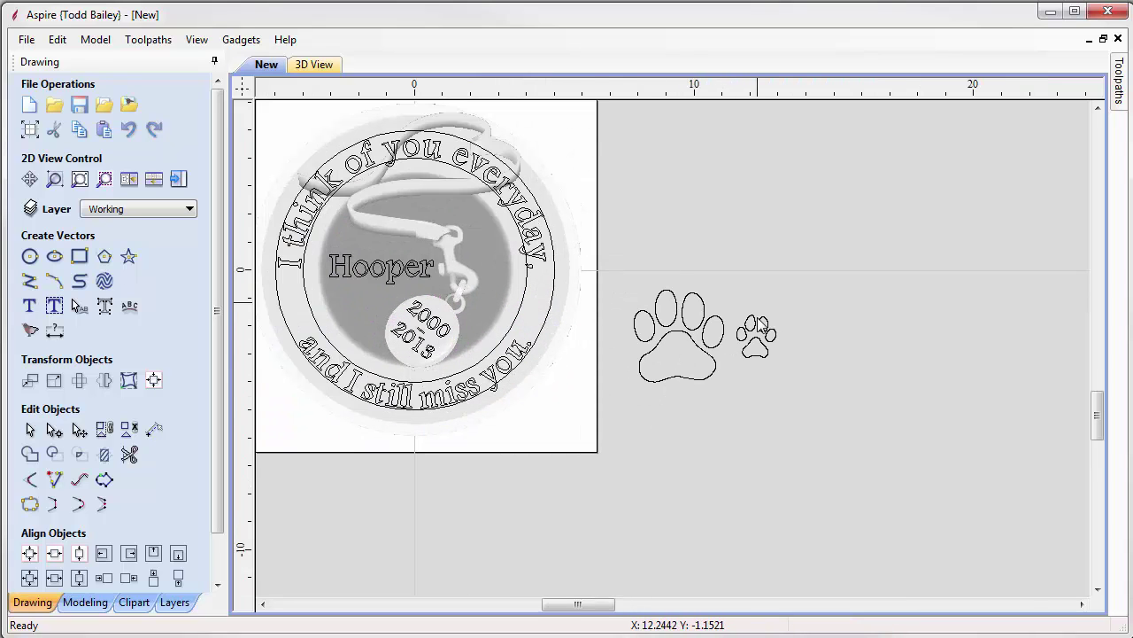
{"action": "scroll", "coordinate": [732, 363], "scroll_direction": "up", "scroll_amount": 3}
{"action": "scroll", "coordinate": [732, 363], "scroll_direction": "down", "scroll_amount": 3}
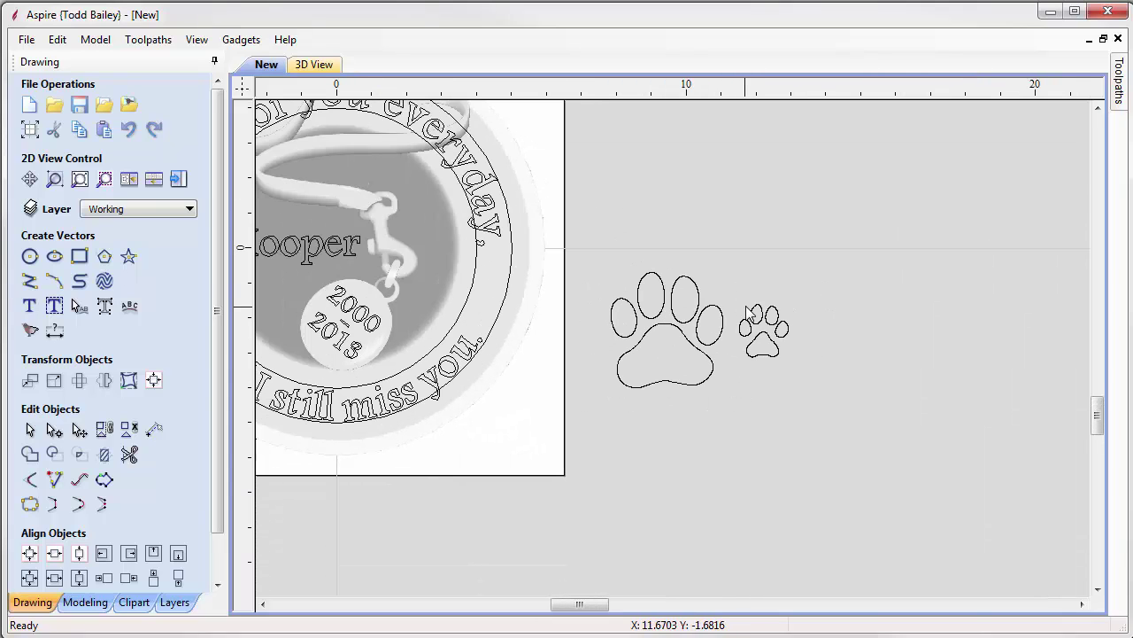
{"action": "left_click_drag", "start_coordinate": [753, 443], "coordinate": [732, 410]}
{"action": "left_click", "coordinate": [622, 321]}
{"action": "scroll", "coordinate": [660, 382], "scroll_direction": "down", "scroll_amount": 1}
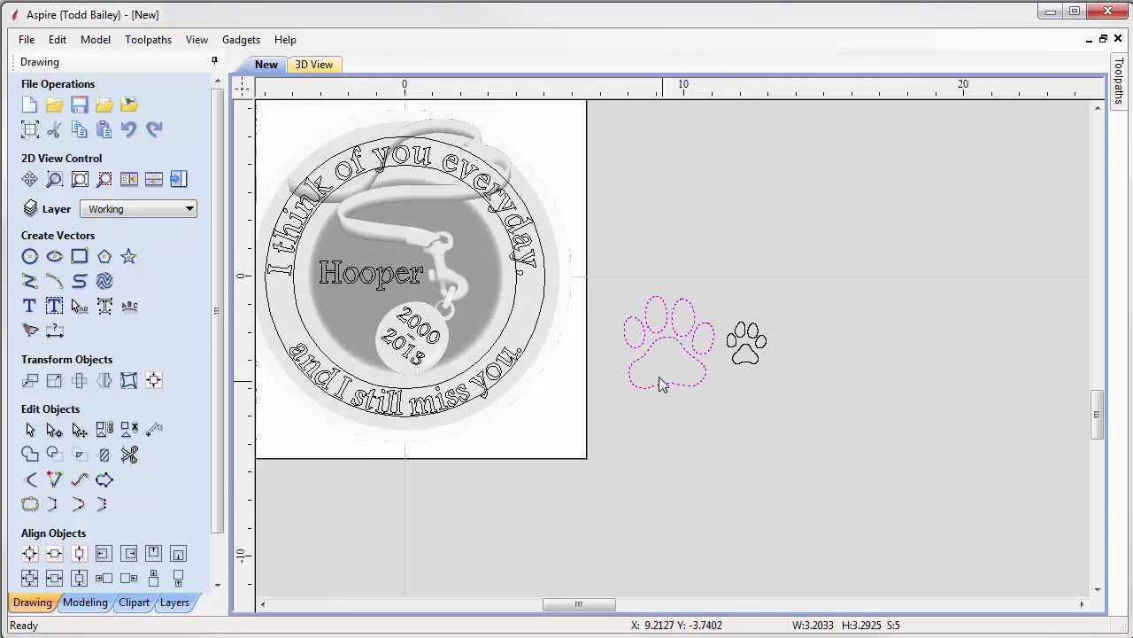
{"action": "left_click", "coordinate": [655, 349]}
{"action": "left_click_drag", "start_coordinate": [655, 349], "coordinate": [321, 333]}
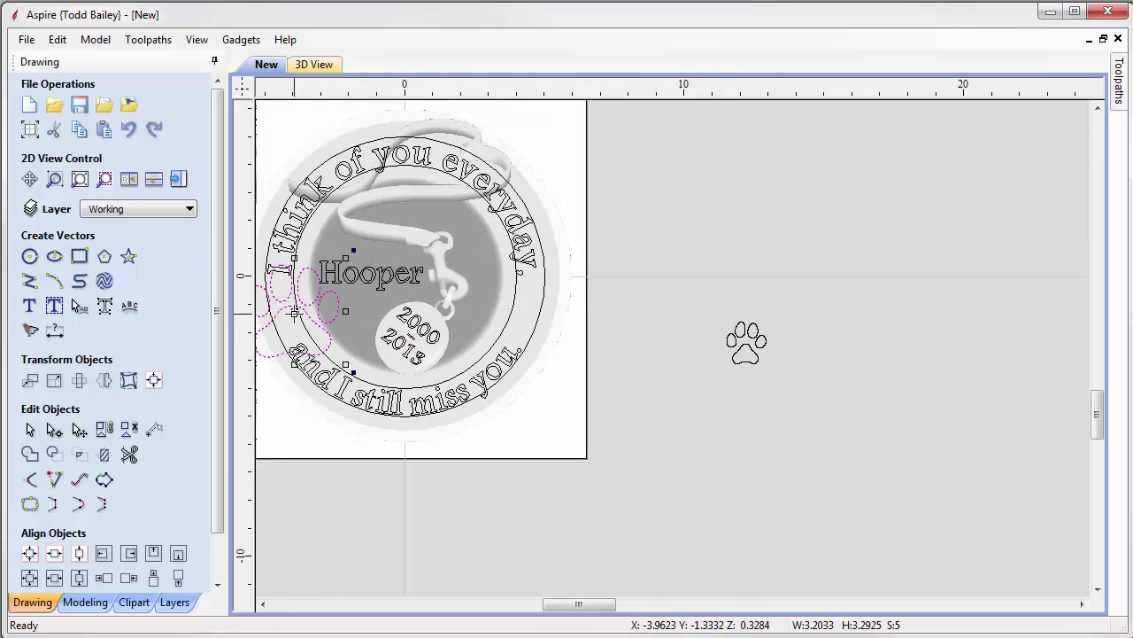
Step: Scale the paw print to about 1.46 by 1.50 inches between the two arc texts and rotate it slightly counter-clockwise
{"action": "scroll", "coordinate": [270, 332], "scroll_direction": "up", "scroll_amount": 1}
{"action": "left_click", "coordinate": [263, 604]}
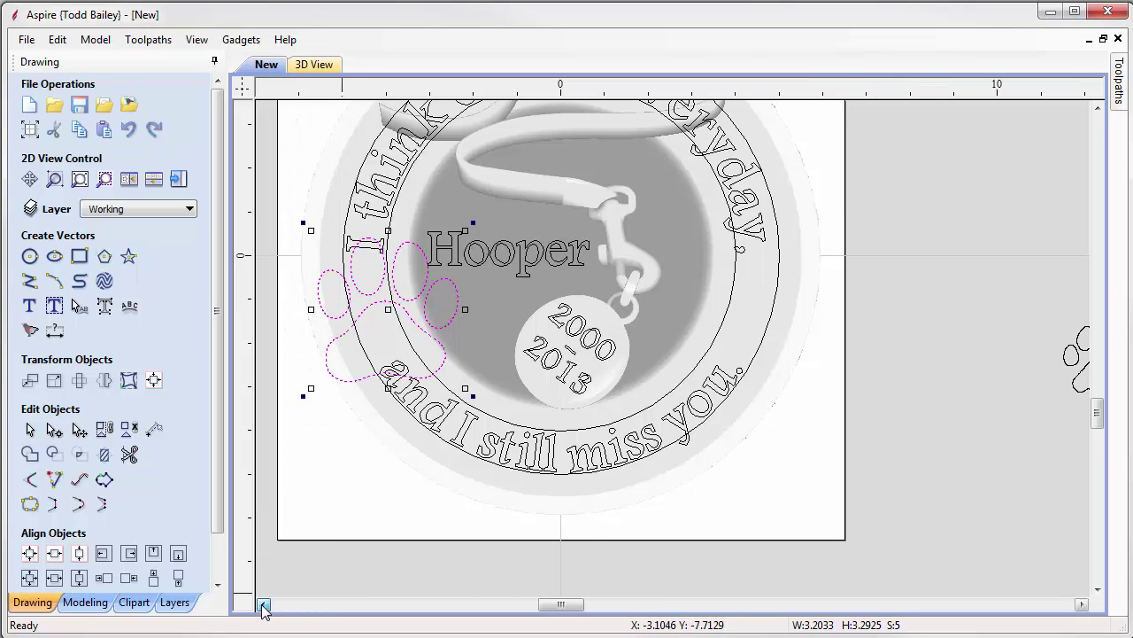
{"action": "left_click", "coordinate": [1098, 107]}
{"action": "scroll", "coordinate": [358, 332], "scroll_direction": "up", "scroll_amount": 1}
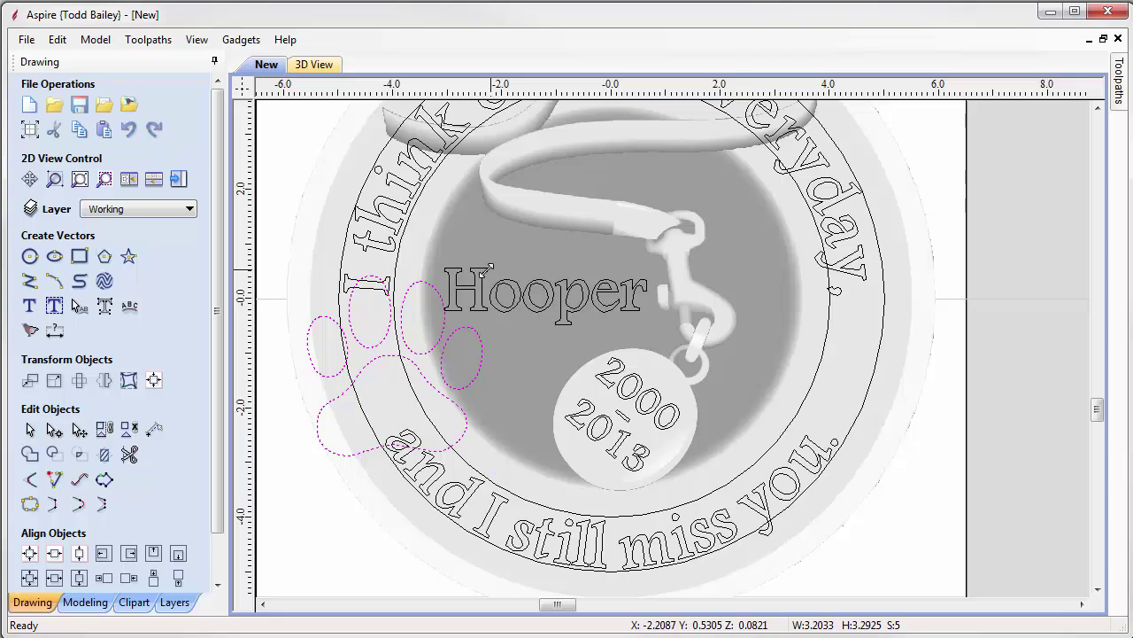
{"action": "left_click_drag", "start_coordinate": [489, 269], "coordinate": [389, 354]}
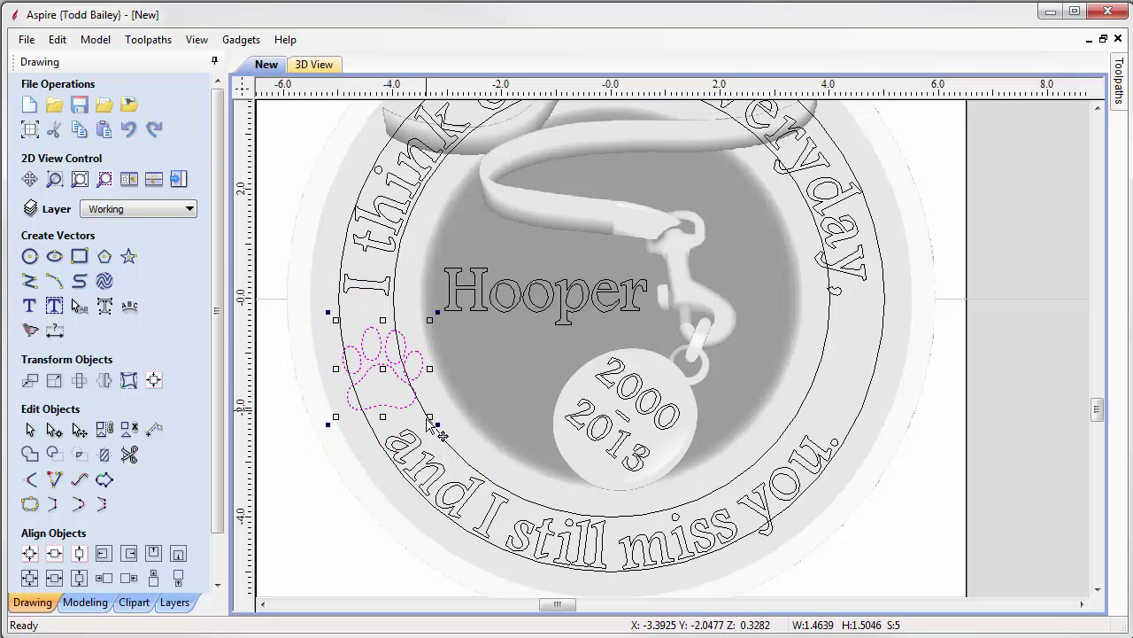
{"action": "left_click_drag", "start_coordinate": [435, 423], "coordinate": [459, 405]}
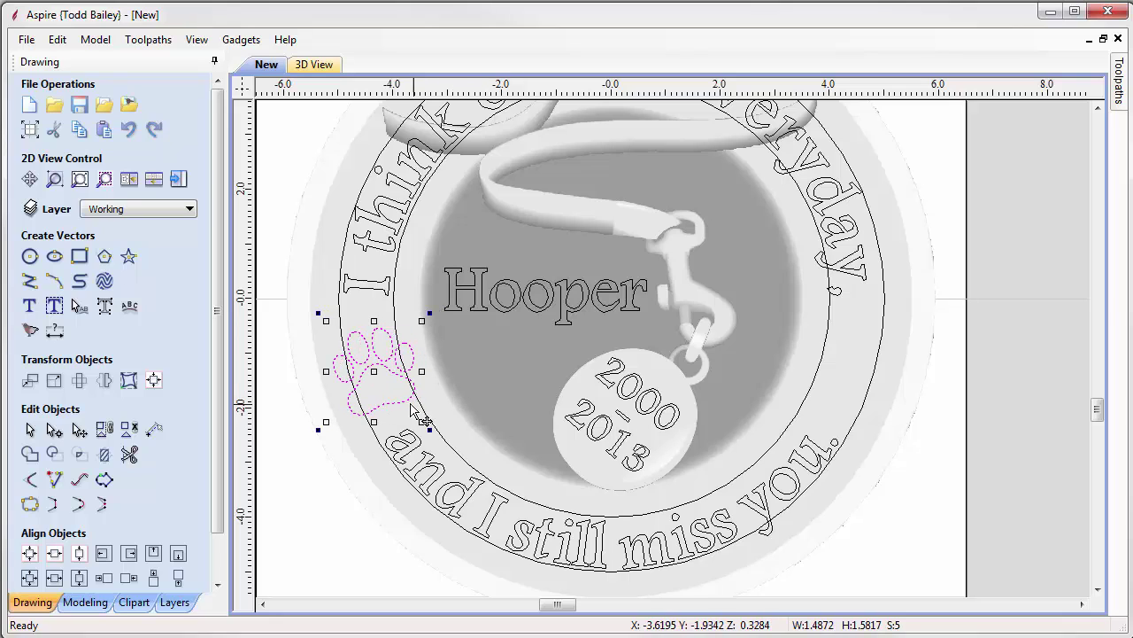
Step: Create a mirrored copy of the paw print, flipped horizontally about the job center
{"action": "left_click", "coordinate": [104, 381]}
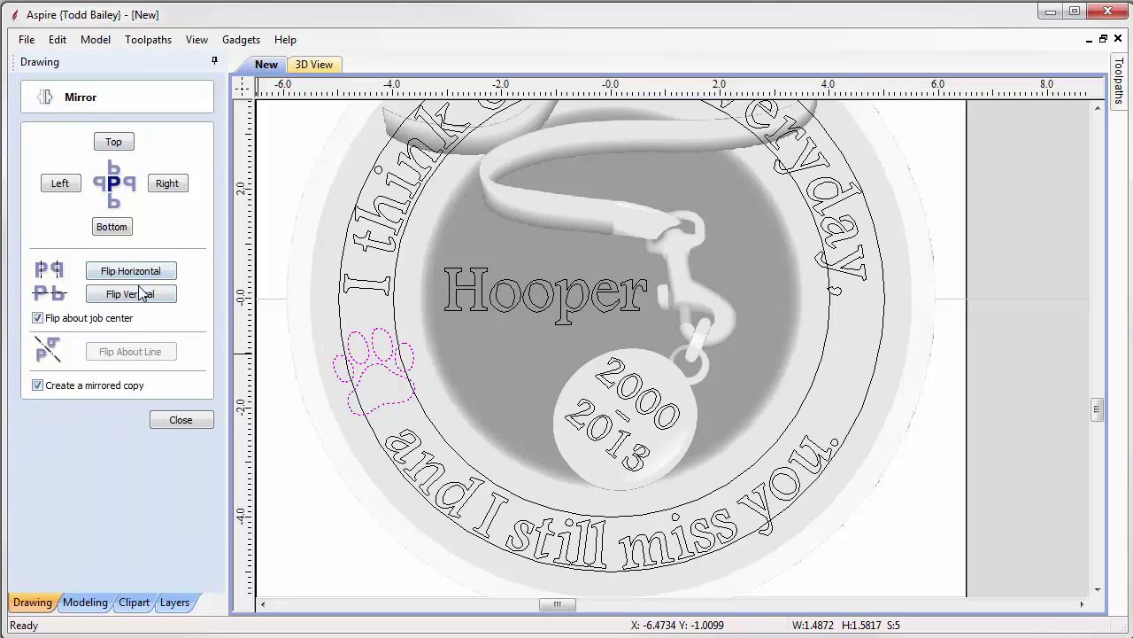
{"action": "left_click", "coordinate": [142, 273]}
{"action": "left_click", "coordinate": [202, 421]}
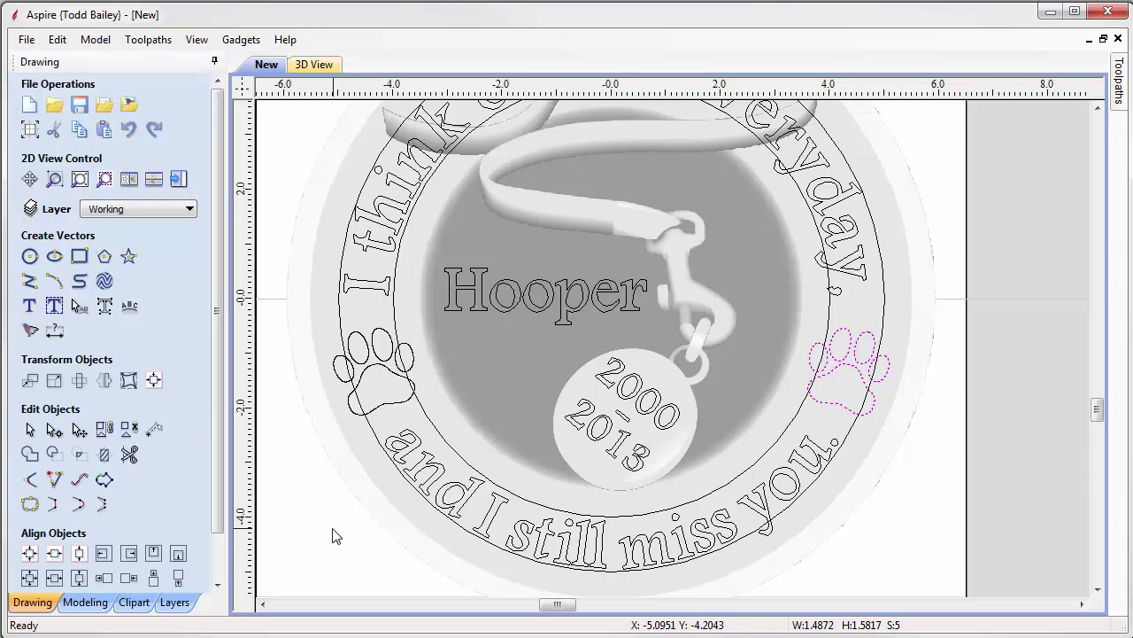
{"action": "left_click", "coordinate": [335, 535]}
Step: Delete the unused small paw print outside the material
{"action": "scroll", "coordinate": [335, 535], "scroll_direction": "down", "scroll_amount": 2}
{"action": "left_click_drag", "start_coordinate": [885, 410], "coordinate": [991, 526]}
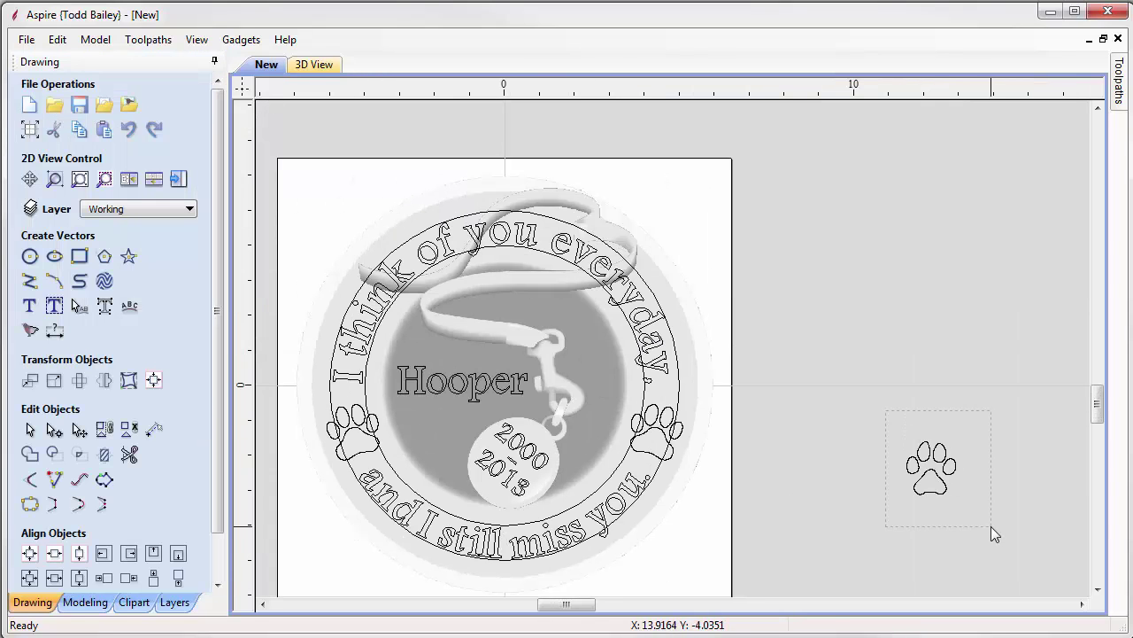
{"action": "key", "text": "Delete"}
Step: Create an angled-profile shape from both arc texts, the pet's name and the dates with -35° angle, -0.05 inch base height and no limit
{"action": "left_click_drag", "start_coordinate": [556, 605], "coordinate": [547, 611]}
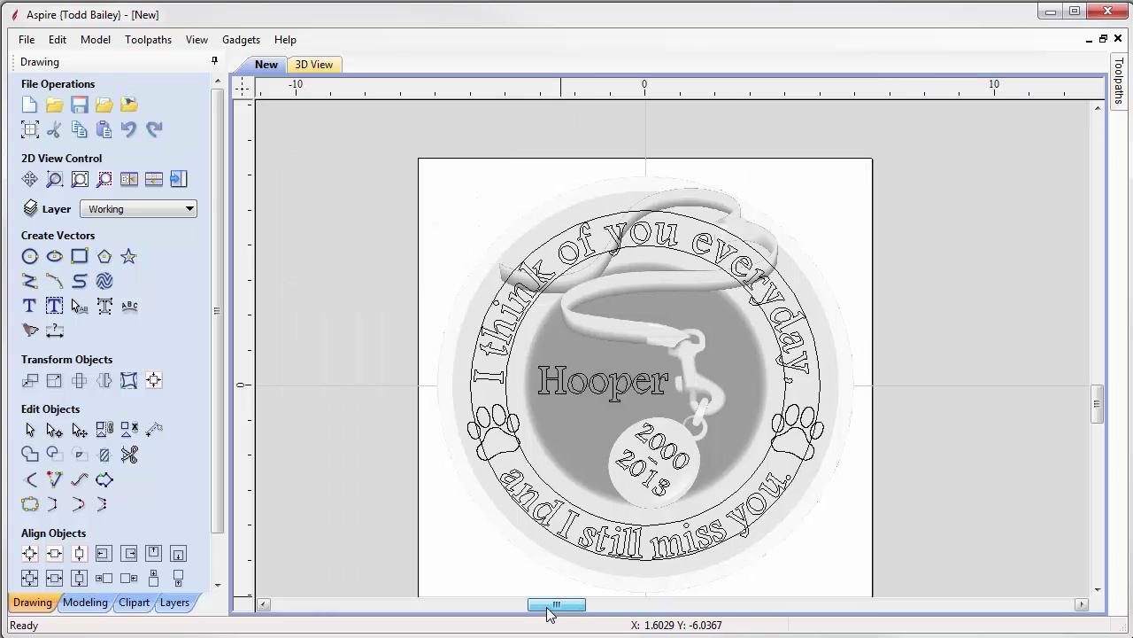
{"action": "scroll", "coordinate": [740, 452], "scroll_direction": "up", "scroll_amount": 1}
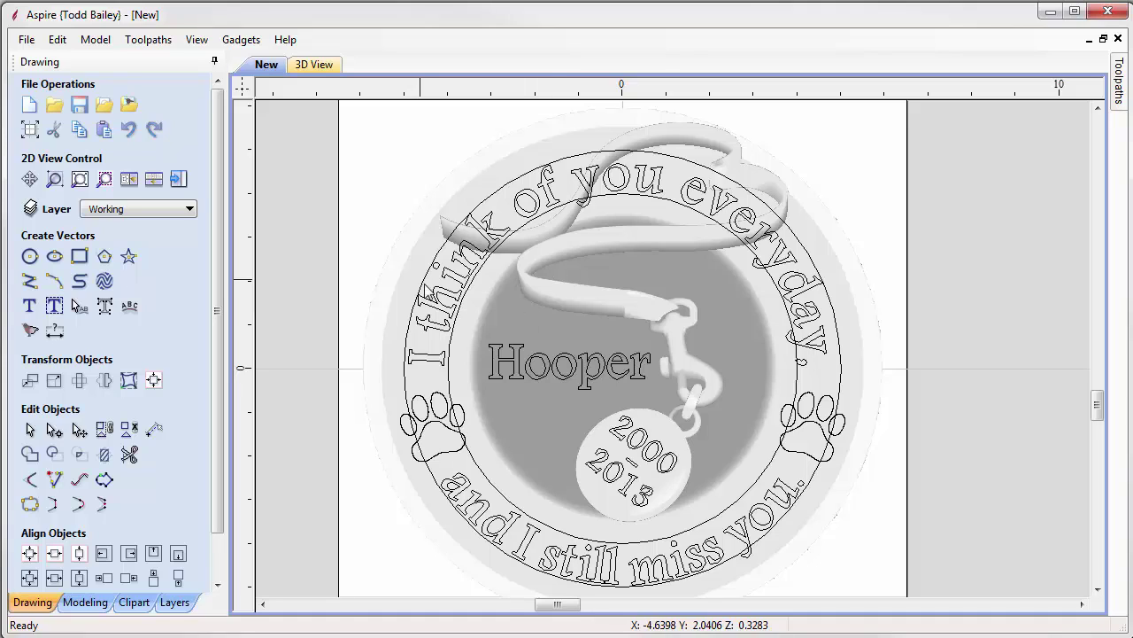
{"action": "left_click", "coordinate": [443, 292]}
{"action": "left_click", "coordinate": [454, 483], "text": "shift"}
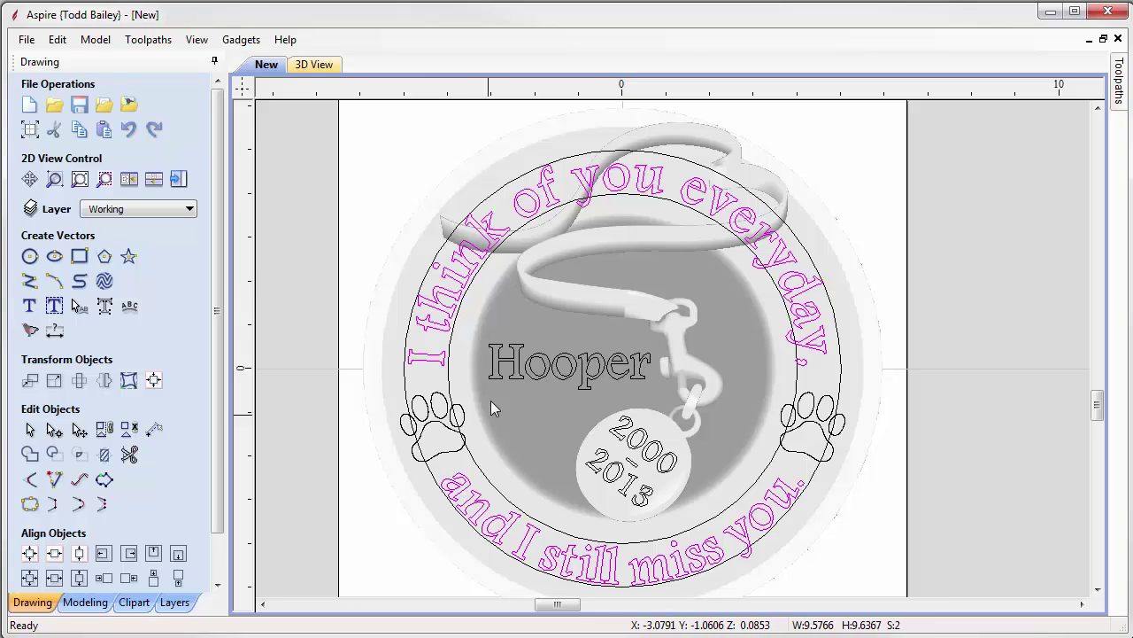
{"action": "left_click", "coordinate": [496, 358], "text": "shift"}
{"action": "left_click", "coordinate": [609, 464], "text": "shift"}
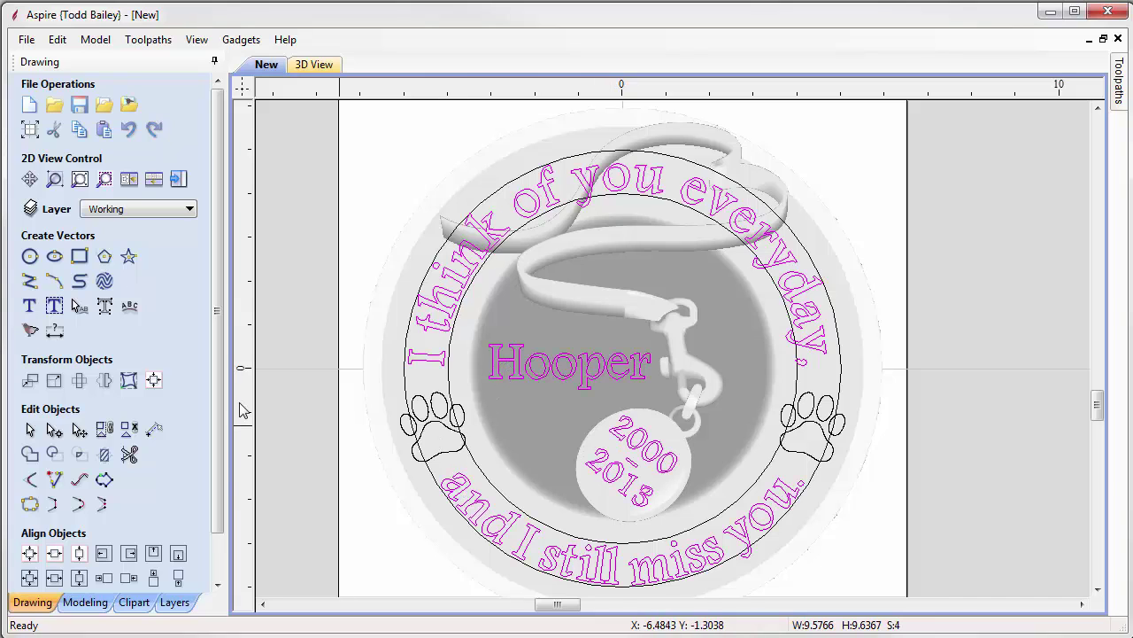
{"action": "left_click", "coordinate": [85, 604]}
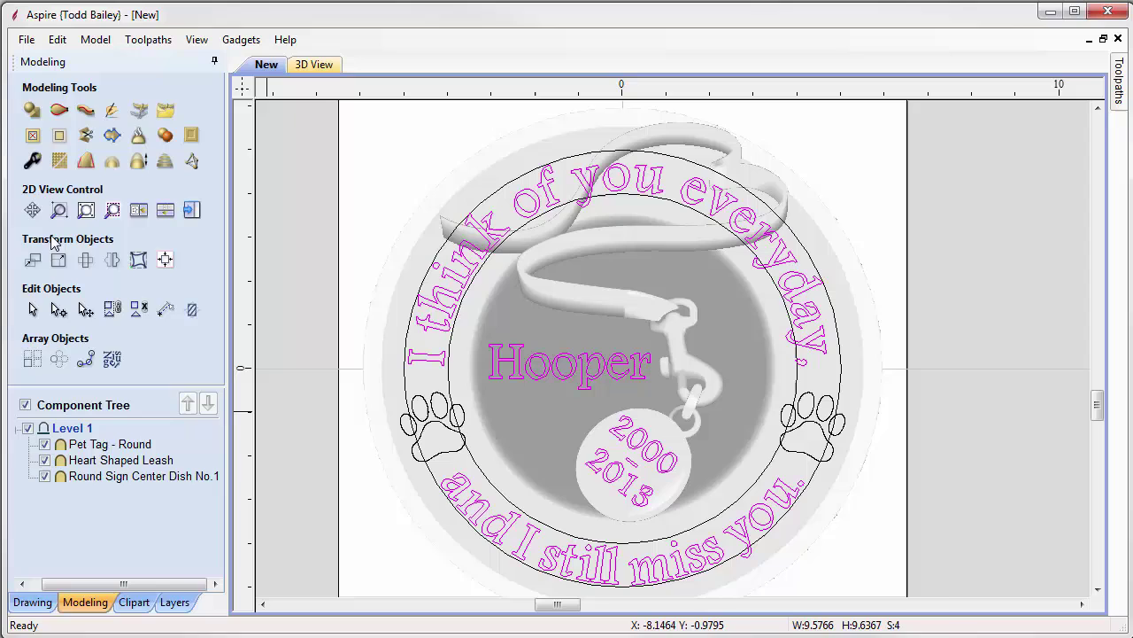
{"action": "left_click", "coordinate": [41, 114]}
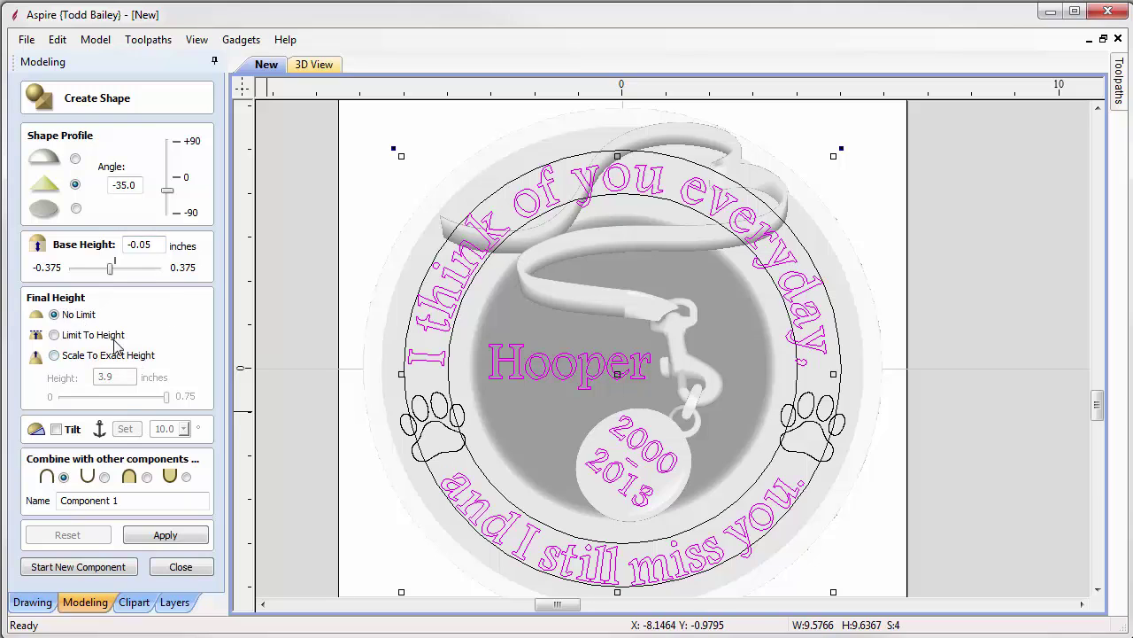
{"action": "left_click", "coordinate": [161, 536]}
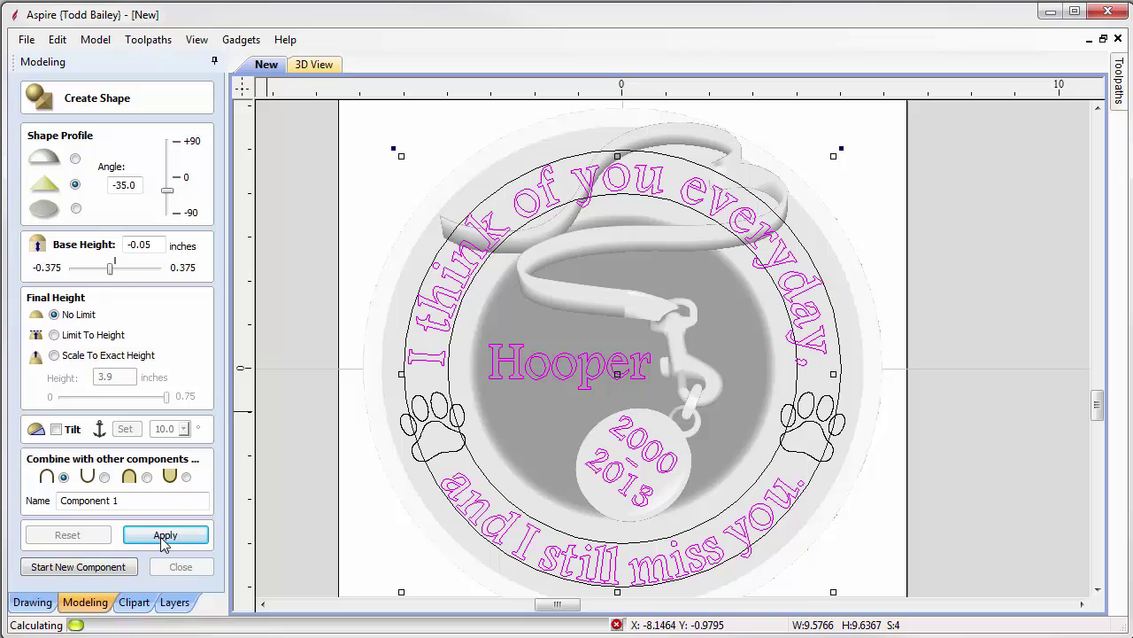
{"action": "left_click", "coordinate": [314, 66]}
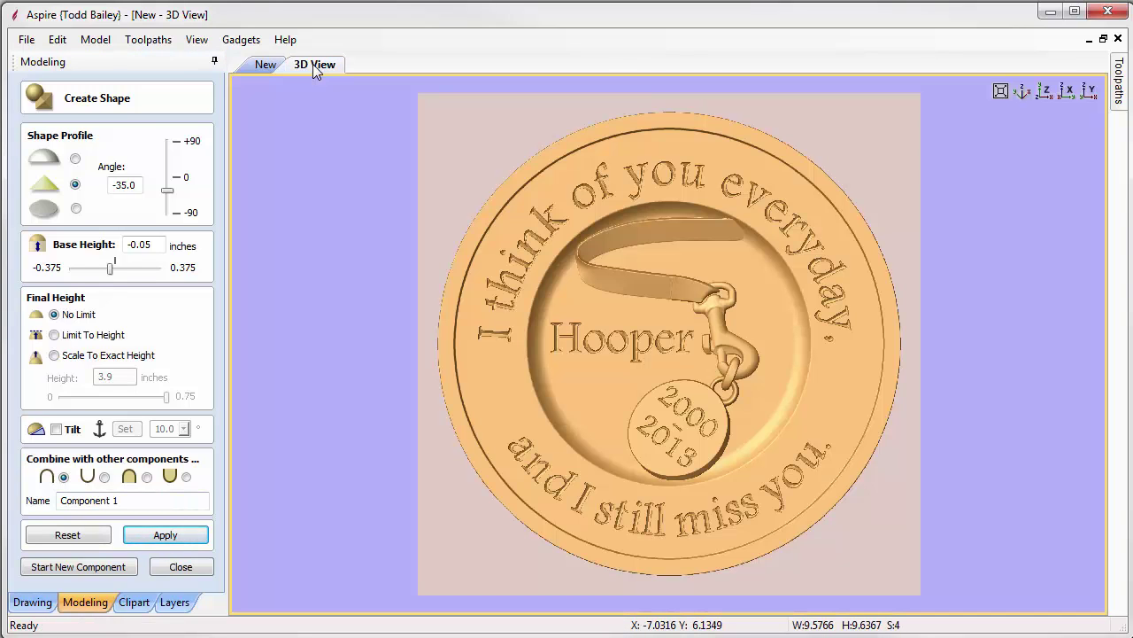
{"action": "left_click", "coordinate": [265, 64]}
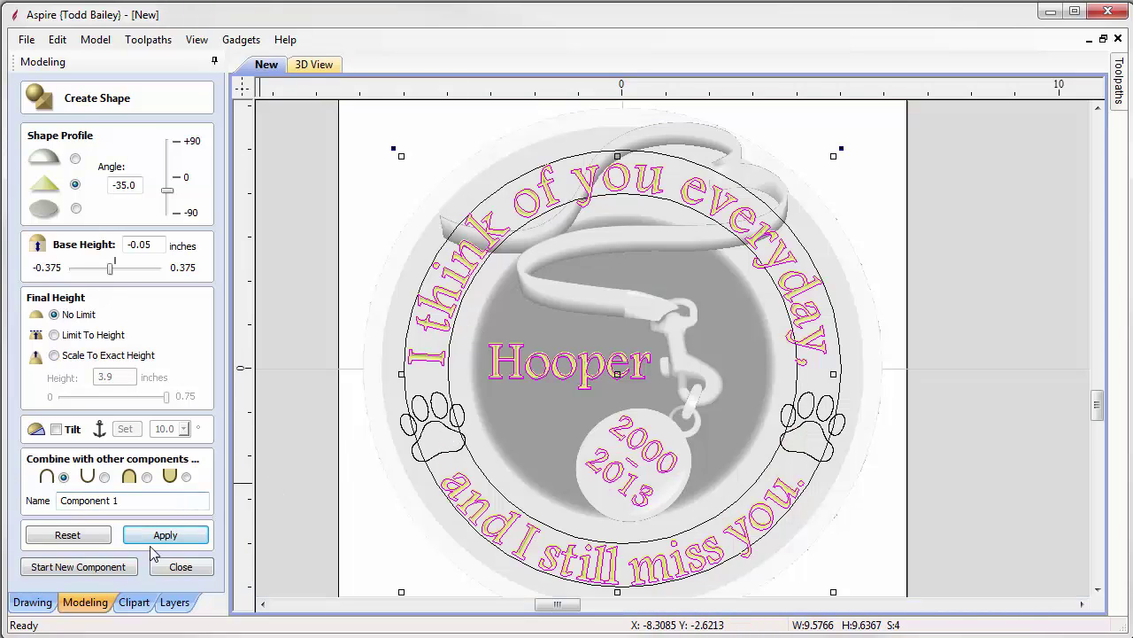
Step: Create a new shape component from both paw prints only, with a -35° angled profile, -0.05 inch base height and no height limit
{"action": "left_click", "coordinate": [115, 567]}
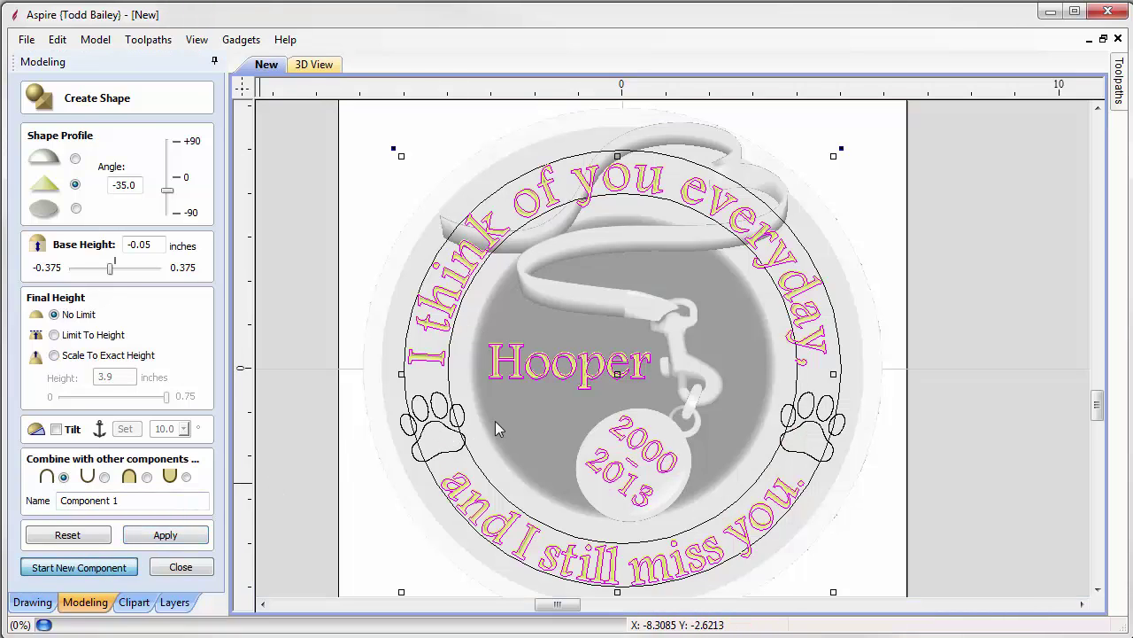
{"action": "left_click", "coordinate": [445, 431]}
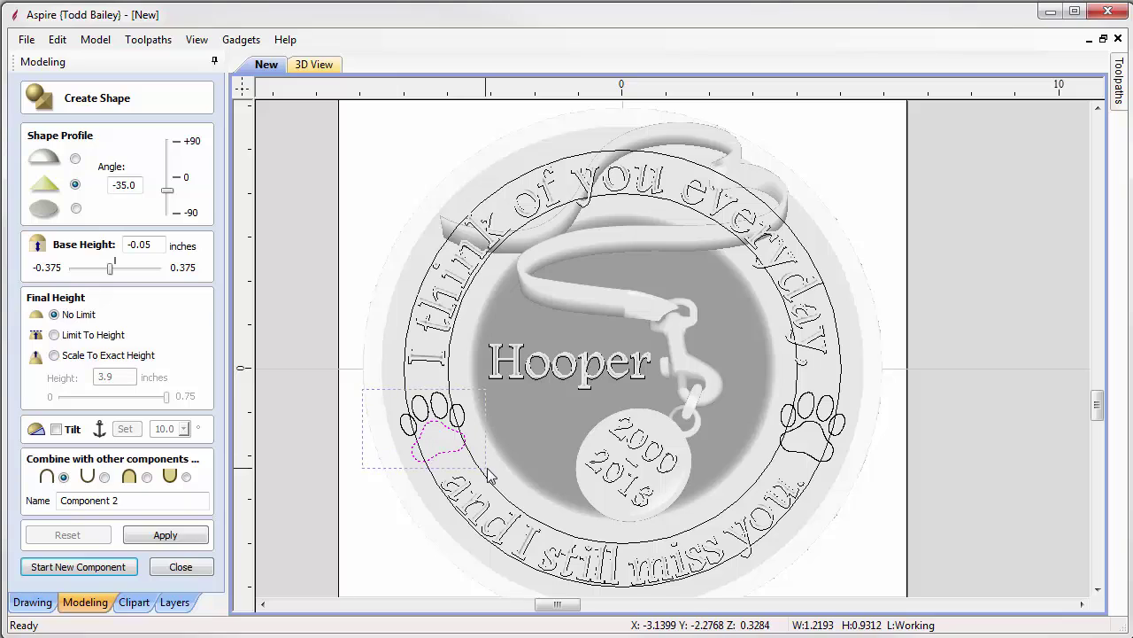
{"action": "left_click", "coordinate": [810, 434], "text": "shift"}
{"action": "left_click", "coordinate": [764, 387], "text": "shift"}
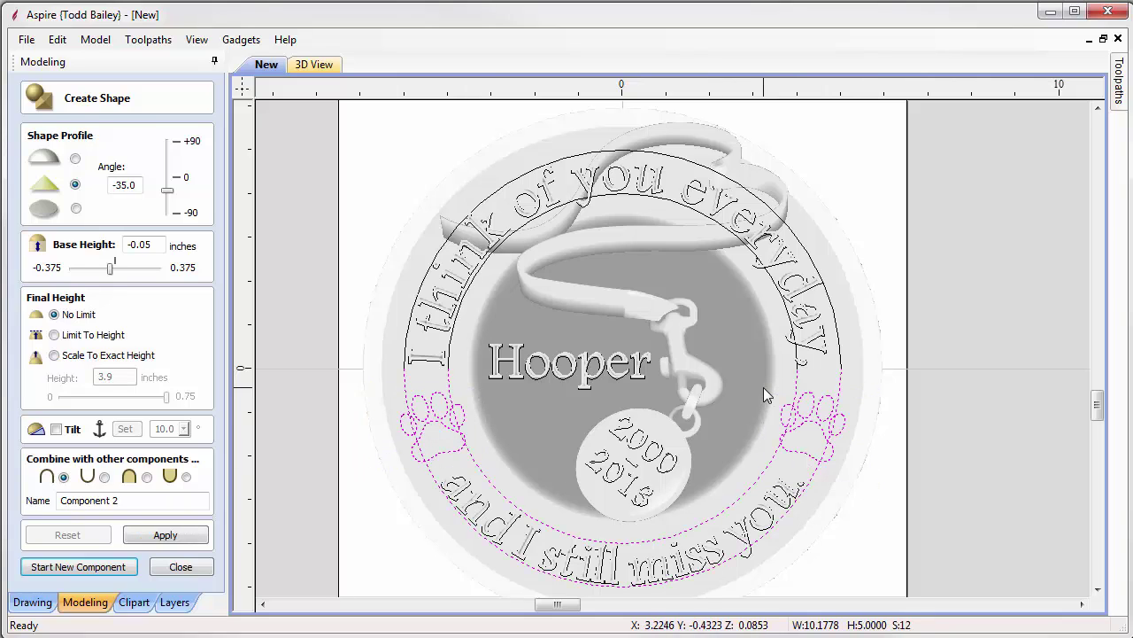
{"action": "left_click", "coordinate": [781, 474], "text": "shift"}
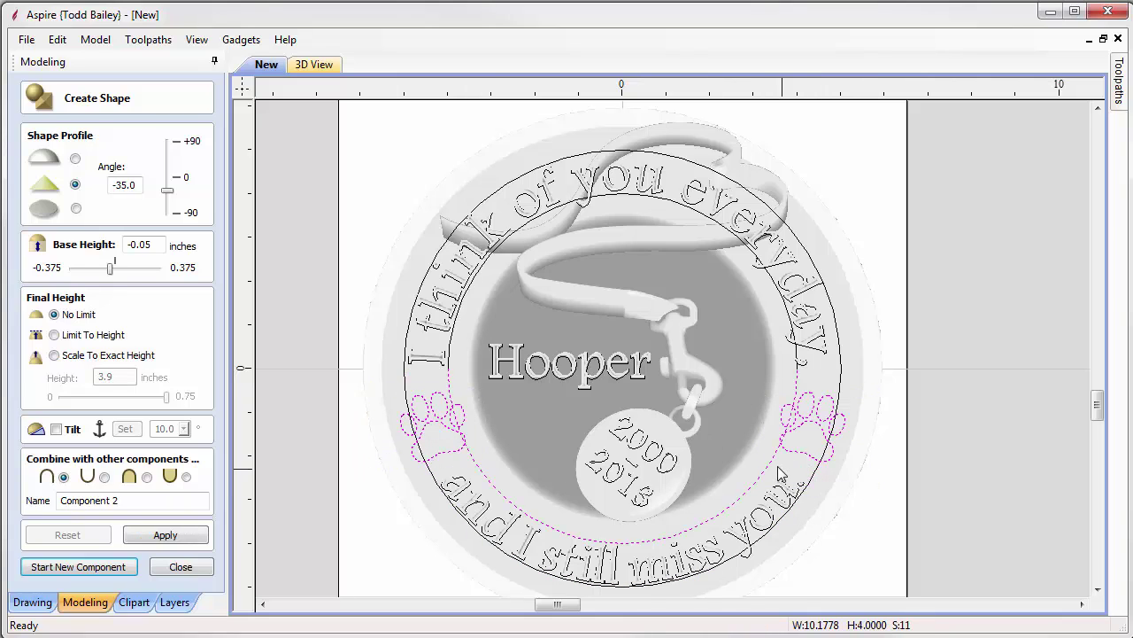
{"action": "left_click", "coordinate": [781, 474], "text": "shift"}
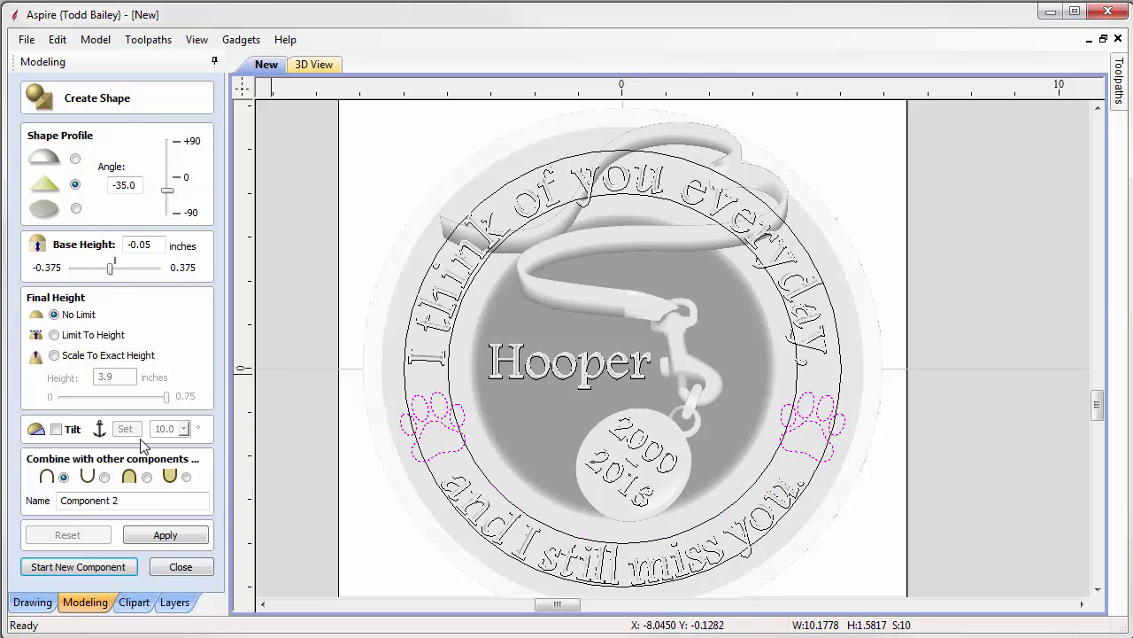
{"action": "left_click", "coordinate": [164, 535]}
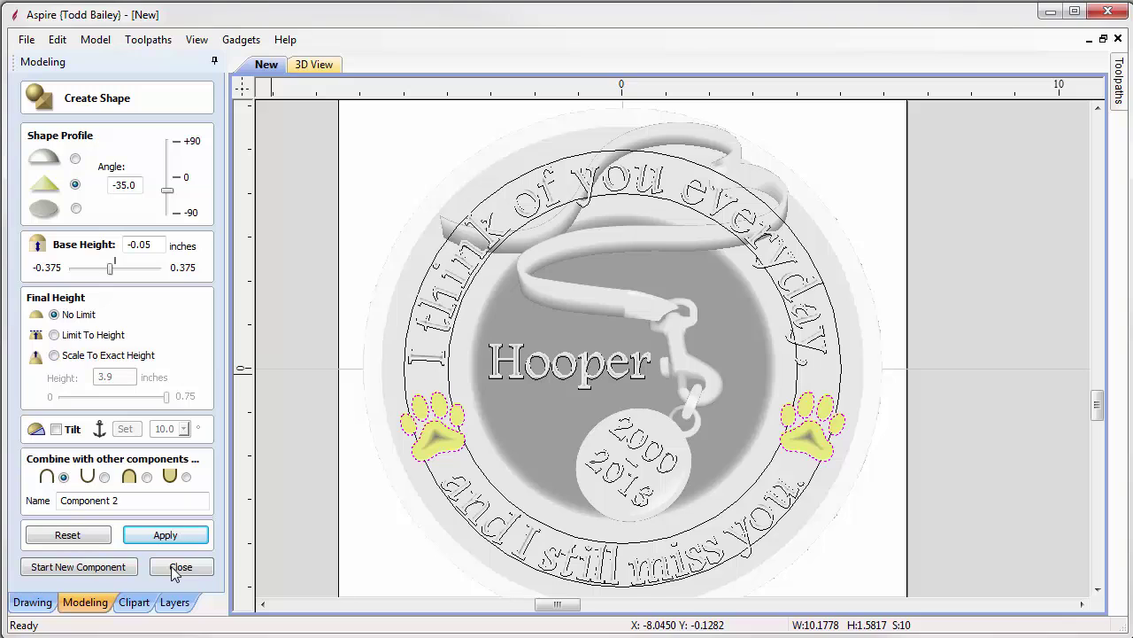
{"action": "left_click", "coordinate": [186, 570]}
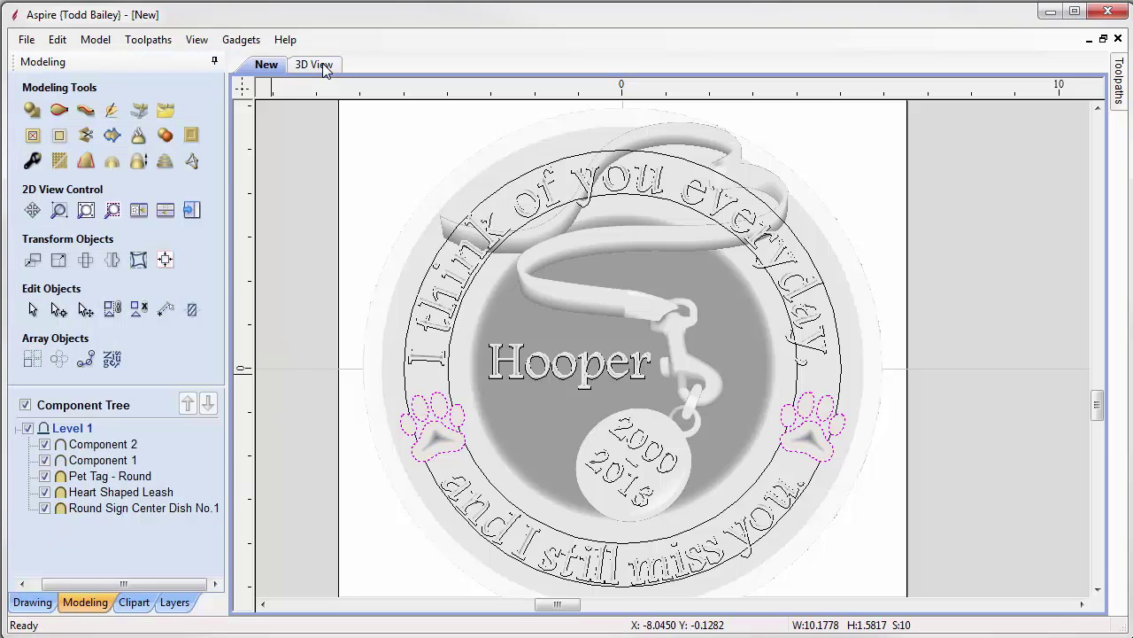
Step: Show the sign in 3D with shadow shading on and the modeling plane hidden, and inspect it at an angle
{"action": "left_click", "coordinate": [315, 64]}
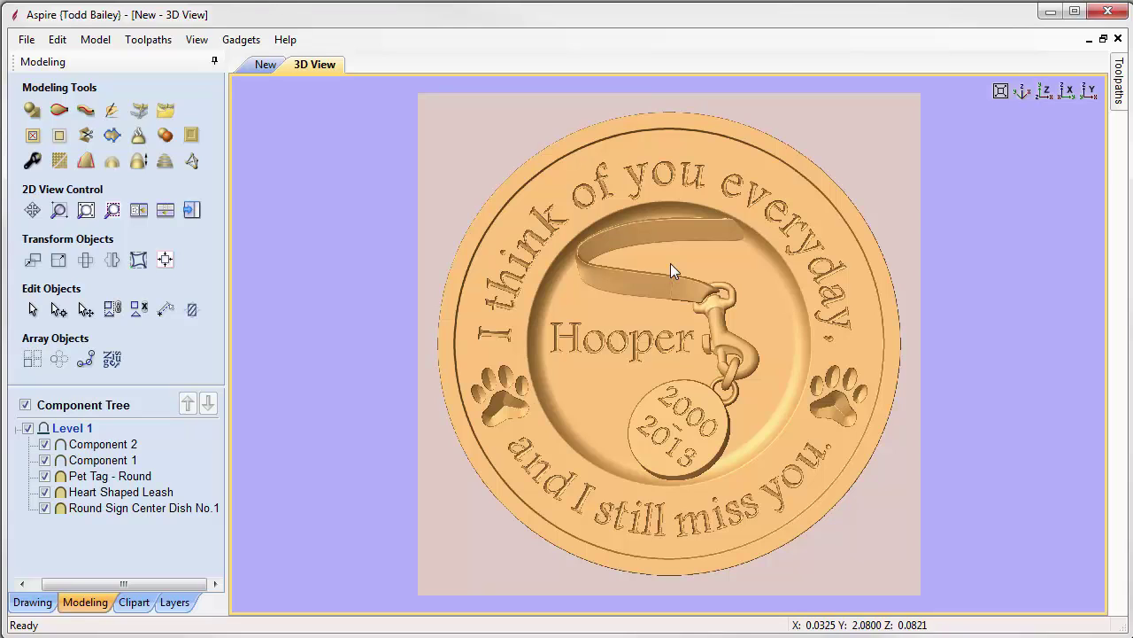
{"action": "left_click", "coordinate": [196, 40]}
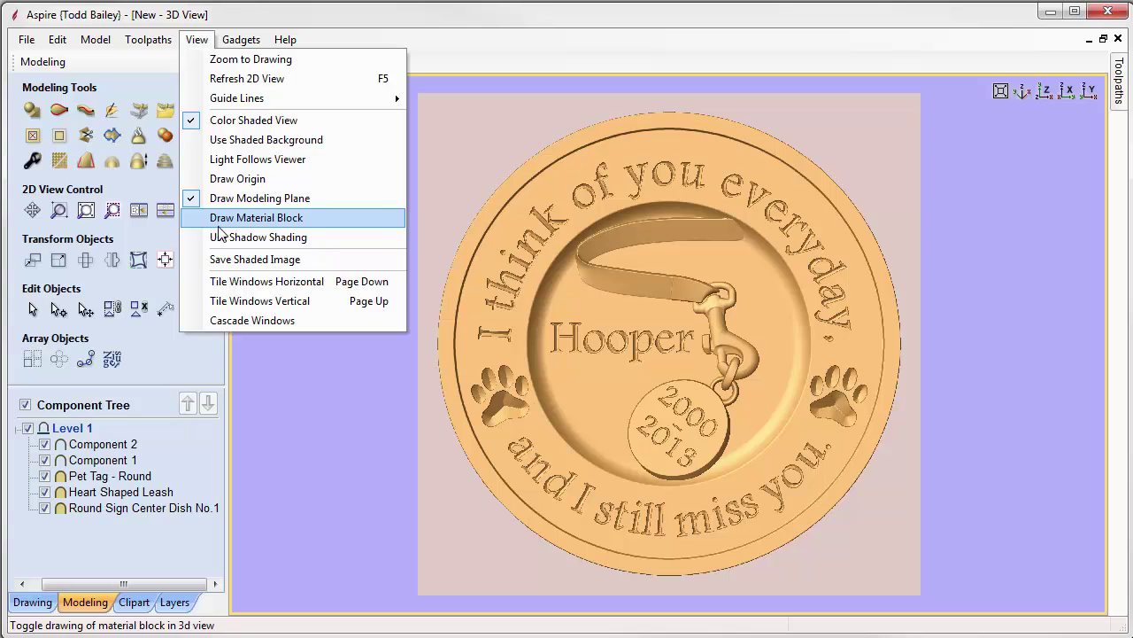
{"action": "left_click", "coordinate": [219, 234]}
{"action": "left_click", "coordinate": [197, 39]}
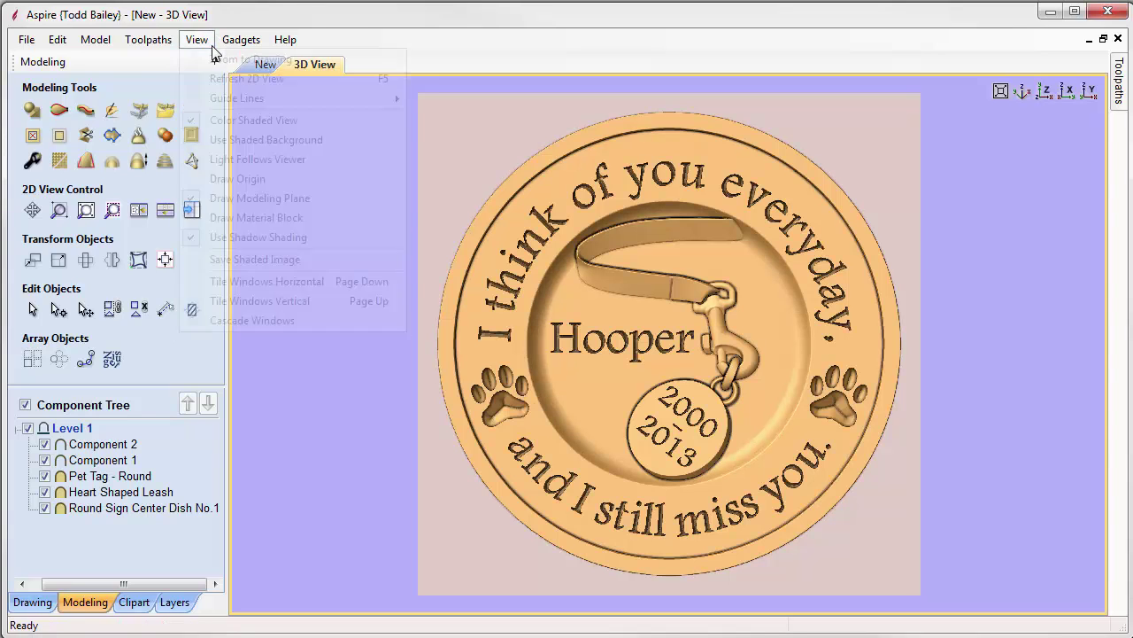
{"action": "key", "text": "Escape"}
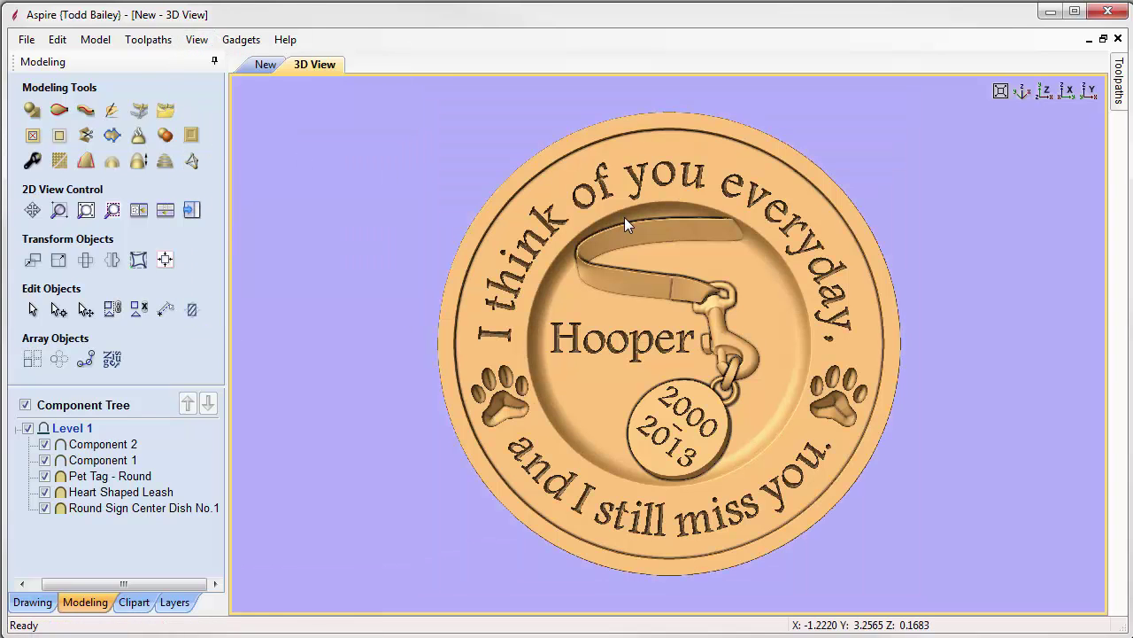
{"action": "left_click_drag", "start_coordinate": [662, 456], "coordinate": [700, 425]}
{"action": "middle_click_drag", "start_coordinate": [672, 427], "coordinate": [641, 401]}
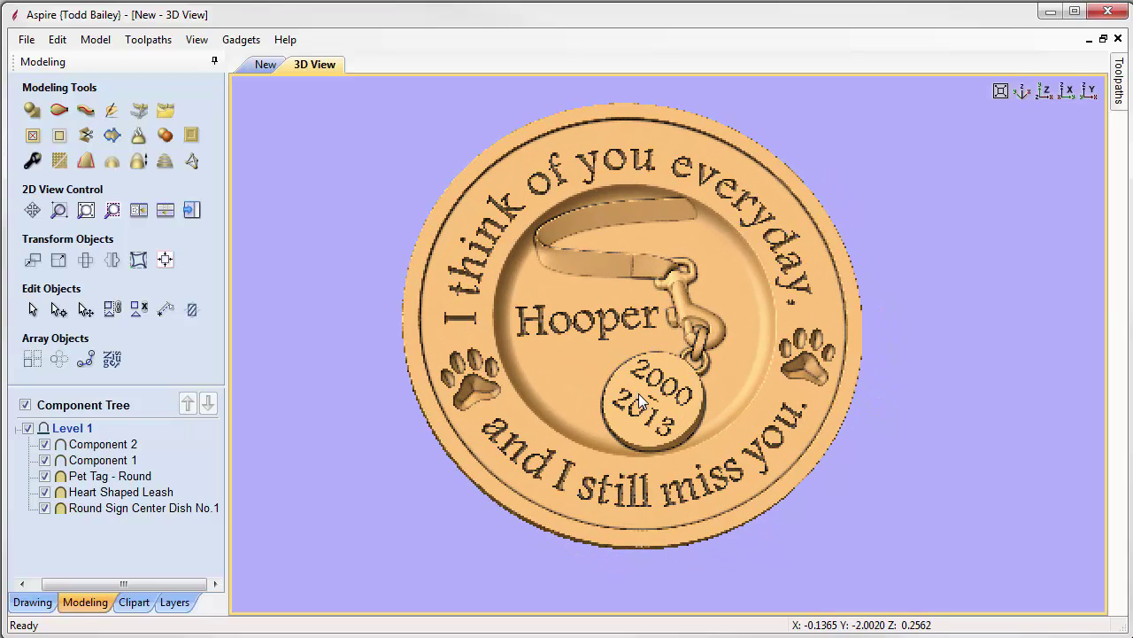